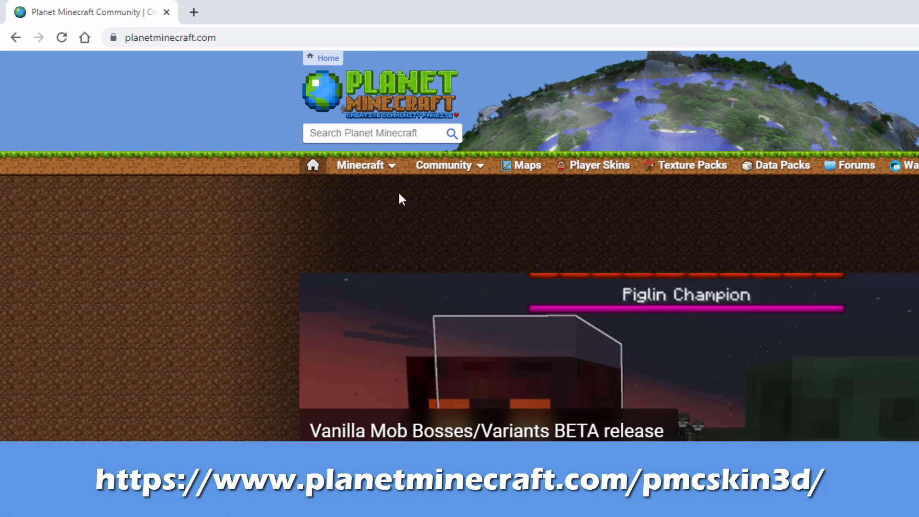
Open the Advanced Edition of the PMCSkin3D skin editor from the Planet Minecraft site
mouse_move(242, 115)
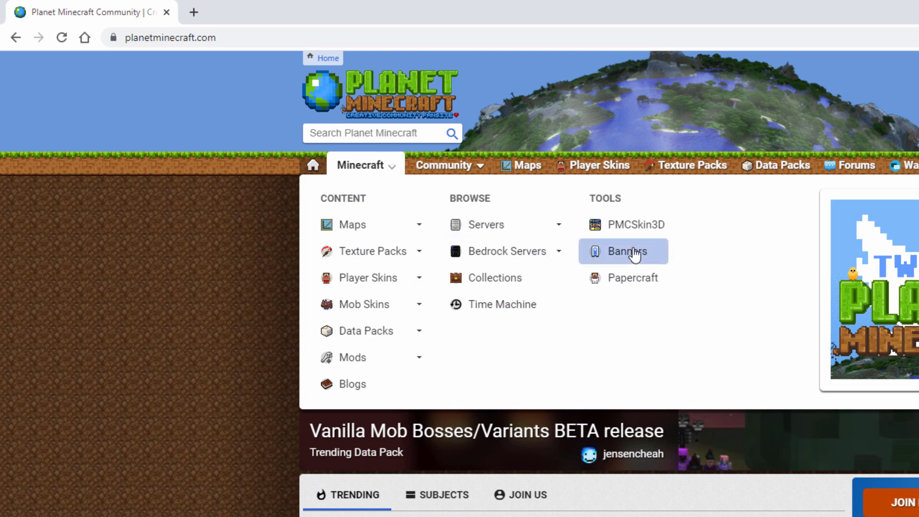
click(622, 227)
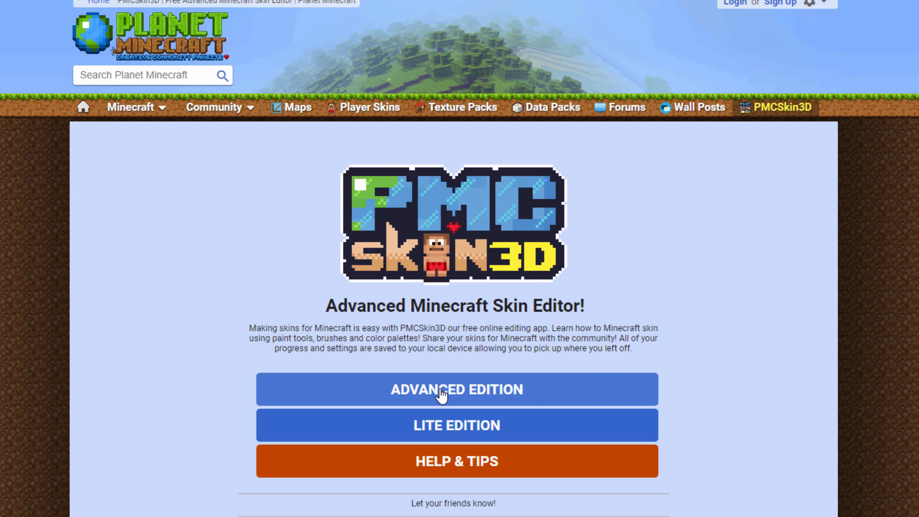
click(441, 395)
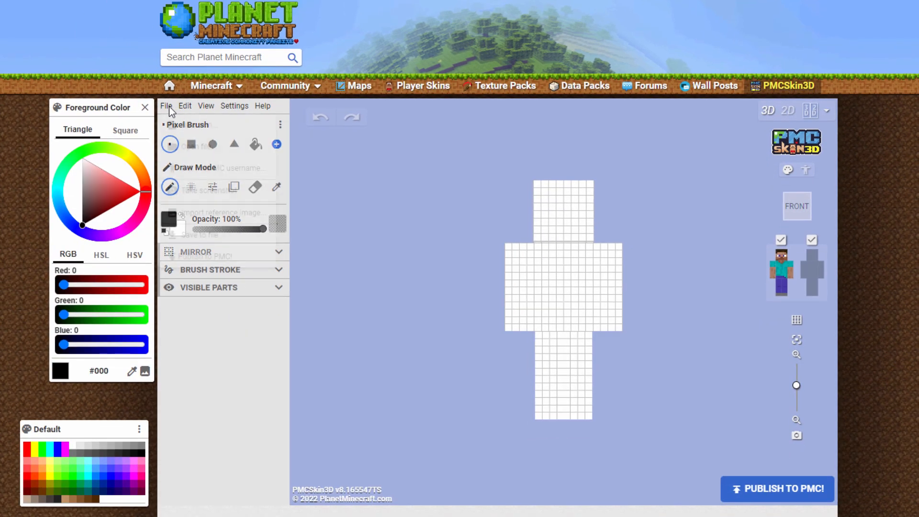
Create a new HD skin based on the Frog model with its default texture
click(80, 129)
click(194, 125)
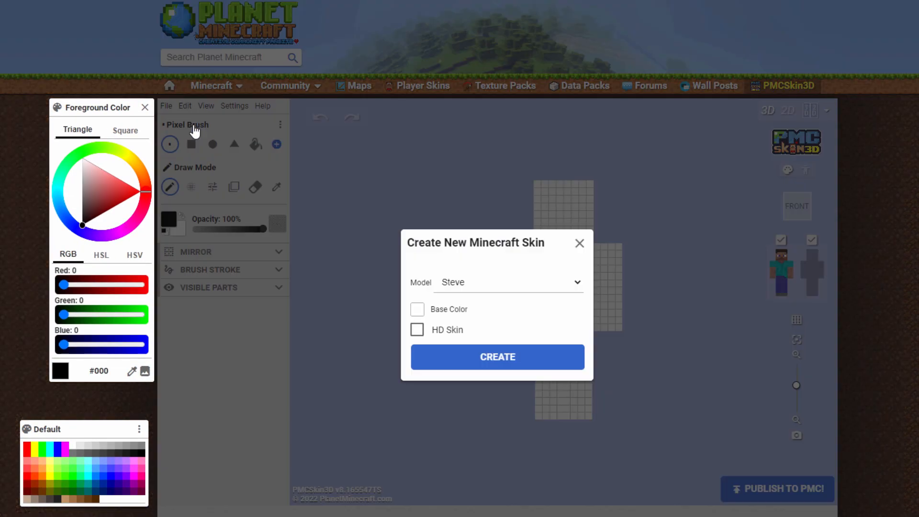
click(463, 284)
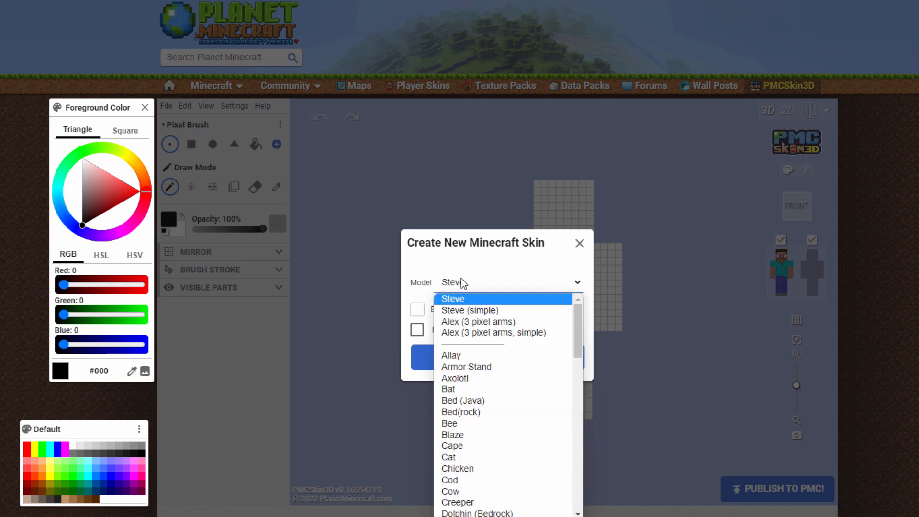
drag(578, 322, 566, 371)
click(461, 447)
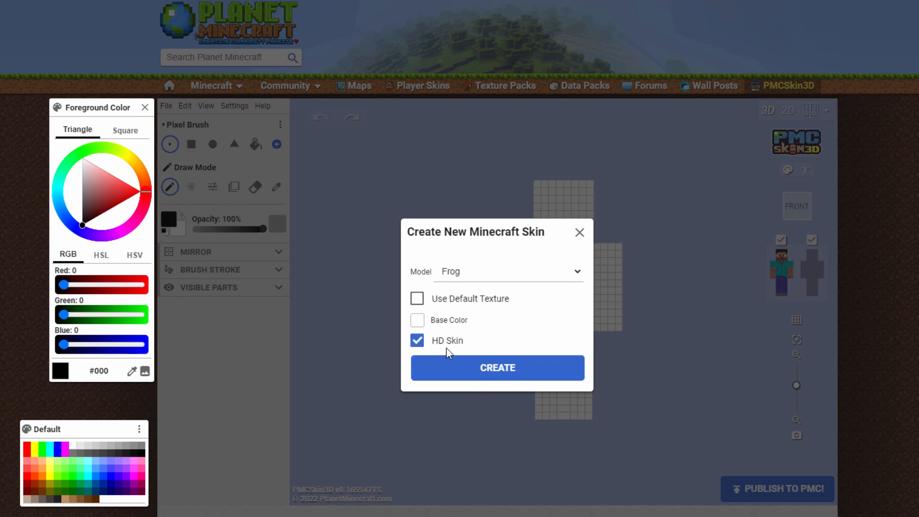
click(418, 301)
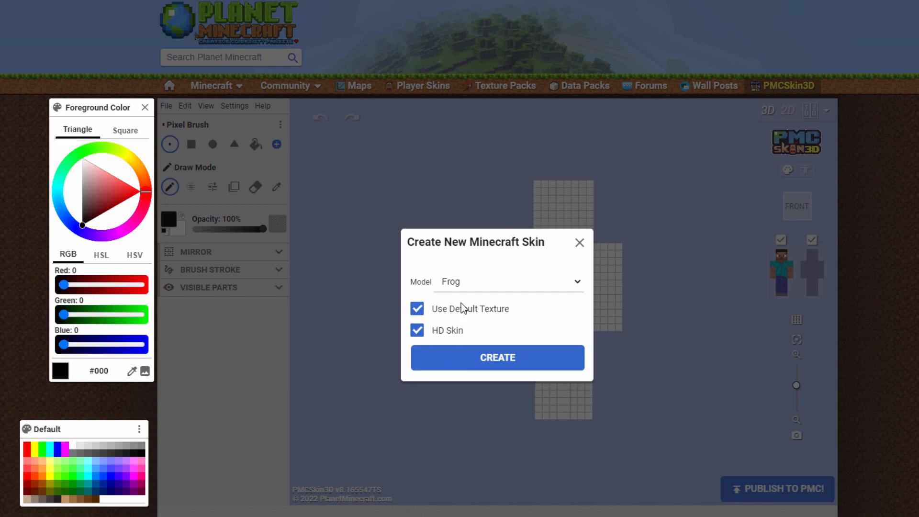
click(508, 363)
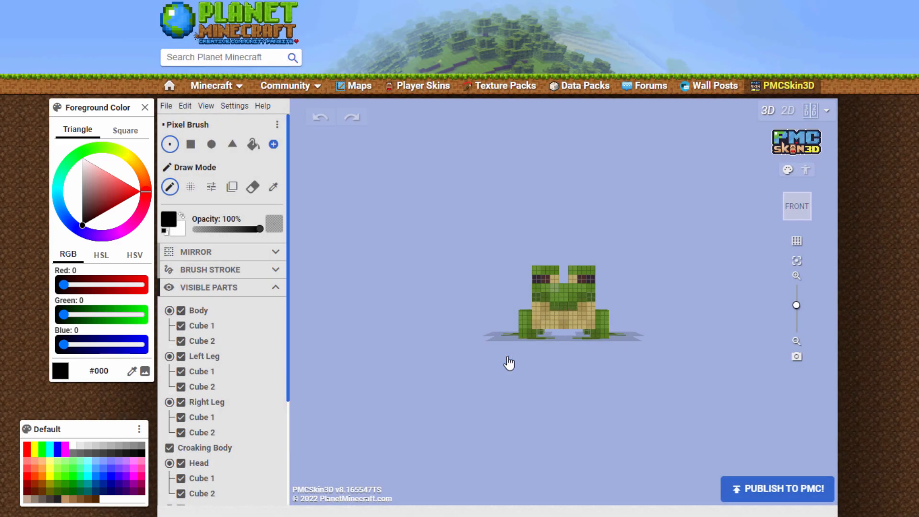
Set the ground under the frog to the green grass texture
drag(500, 348, 501, 316)
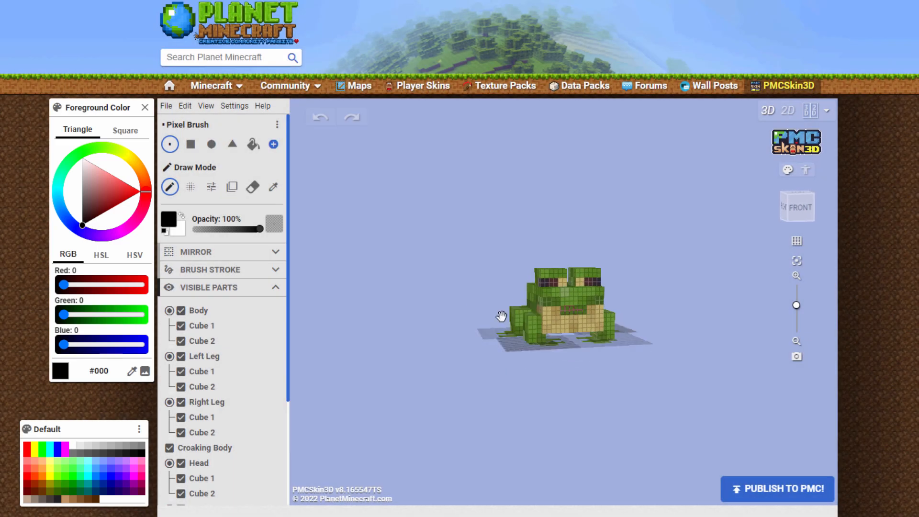
click(206, 105)
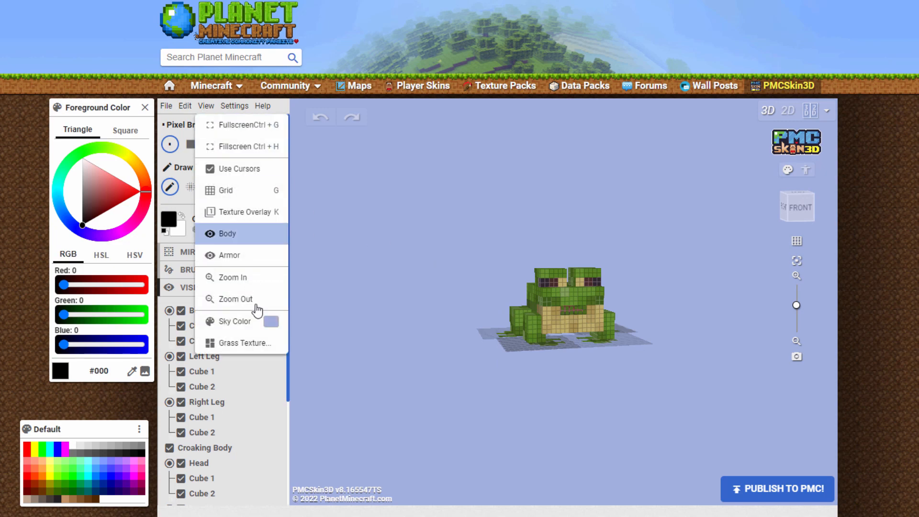
click(259, 342)
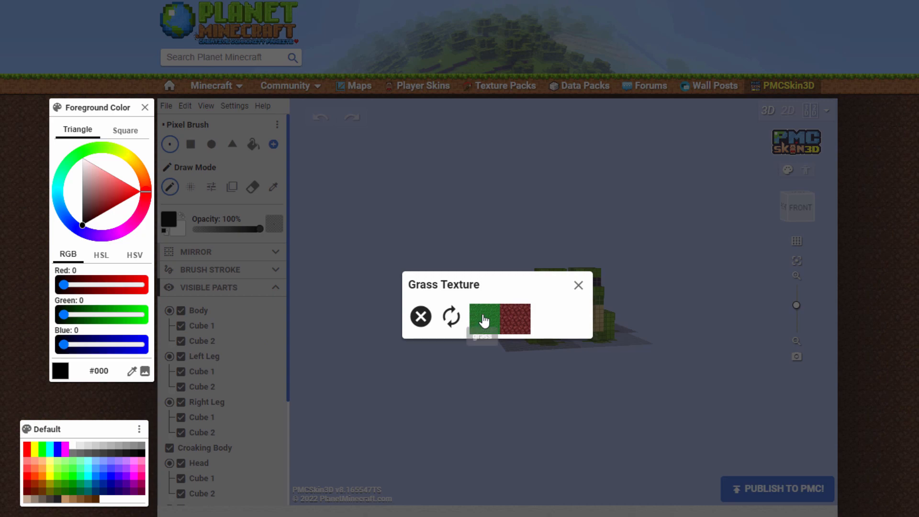
click(485, 320)
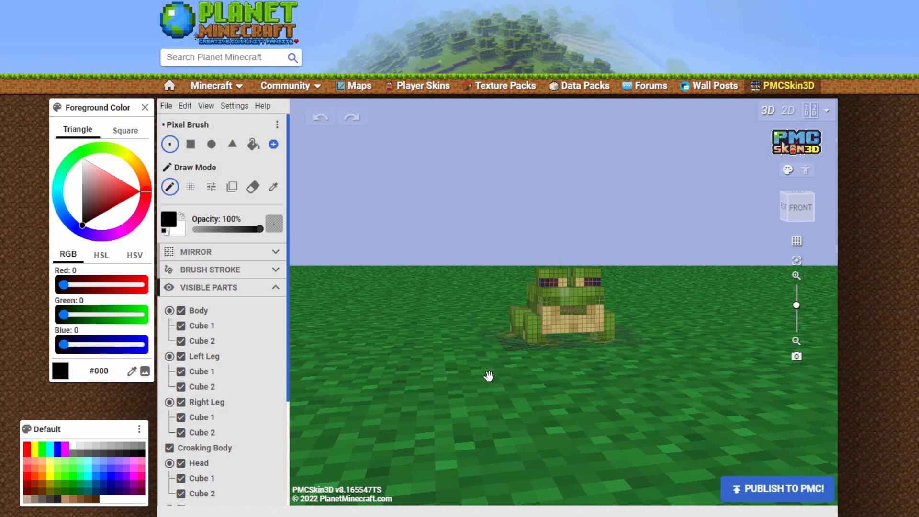
Remove the grass texture from the ground
click(205, 106)
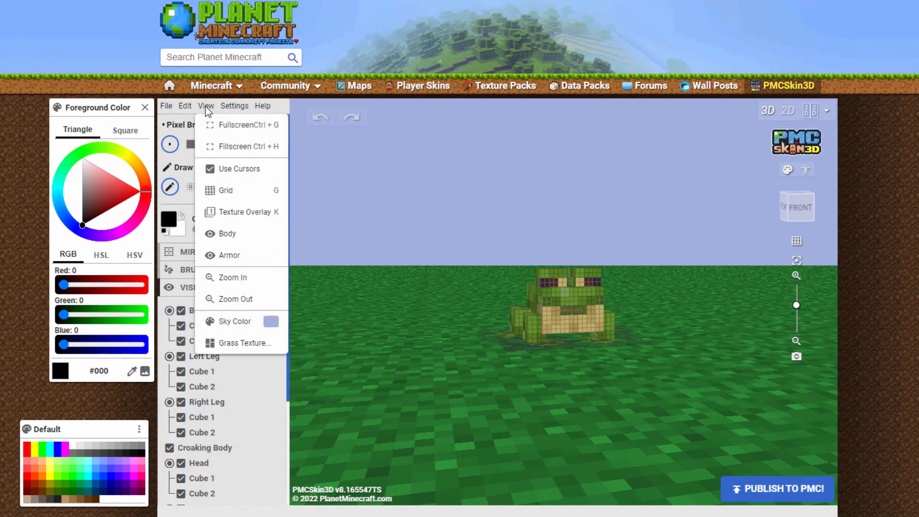
click(251, 342)
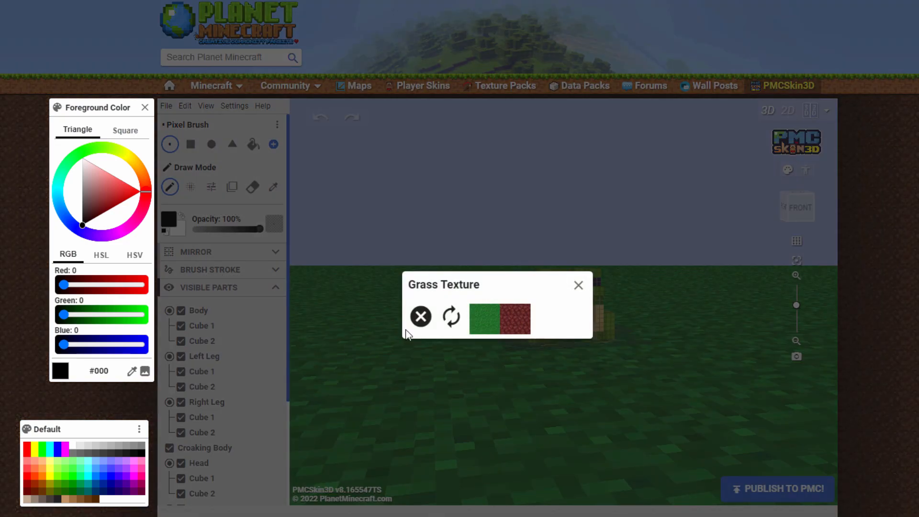
click(420, 320)
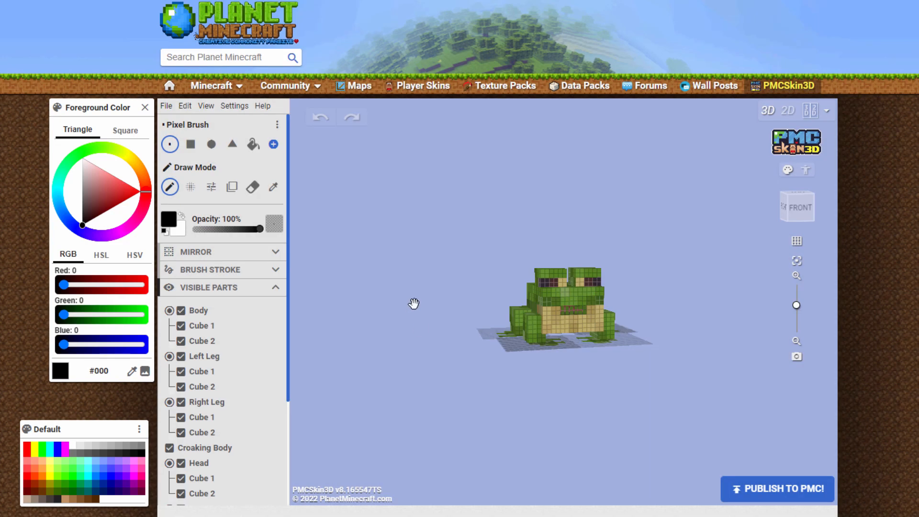
Examine the frog model up close from the front, above and underneath
middle_drag(440, 310, 430, 320)
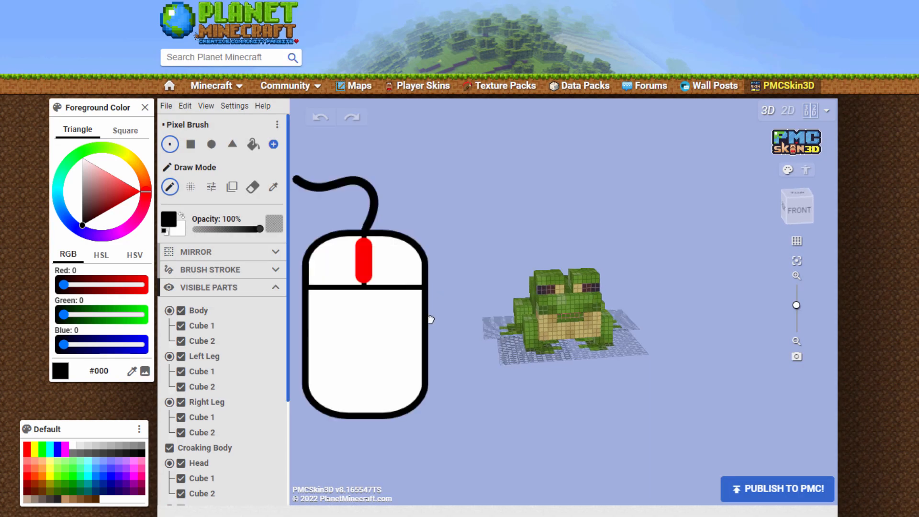
scroll(493, 305, up, 5)
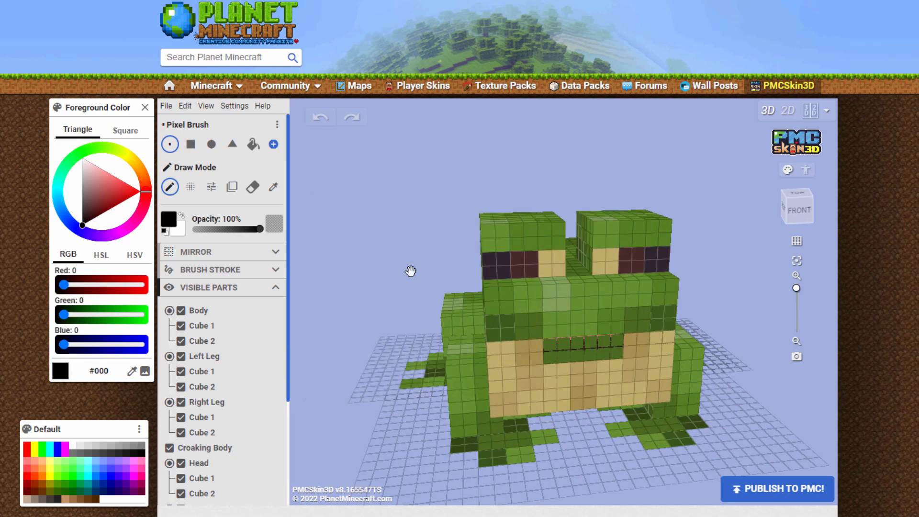
middle_drag(410, 267, 365, 246)
mouse_move(730, 281)
middle_down()
mouse_move(609, 294)
mouse_move(681, 310)
mouse_move(705, 283)
mouse_move(709, 258)
mouse_move(749, 233)
mouse_move(741, 281)
middle_up()
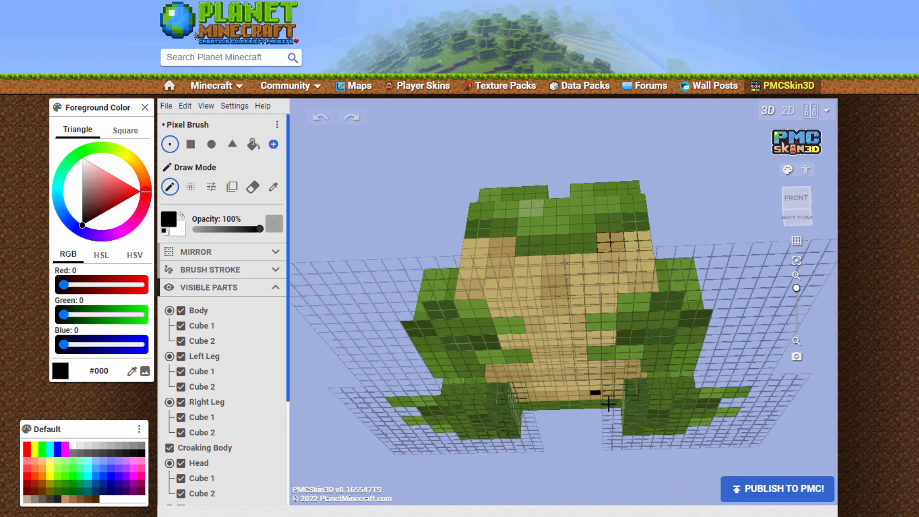
mouse_move(703, 203)
middle_down()
mouse_move(693, 191)
mouse_move(706, 224)
mouse_move(706, 212)
middle_up()
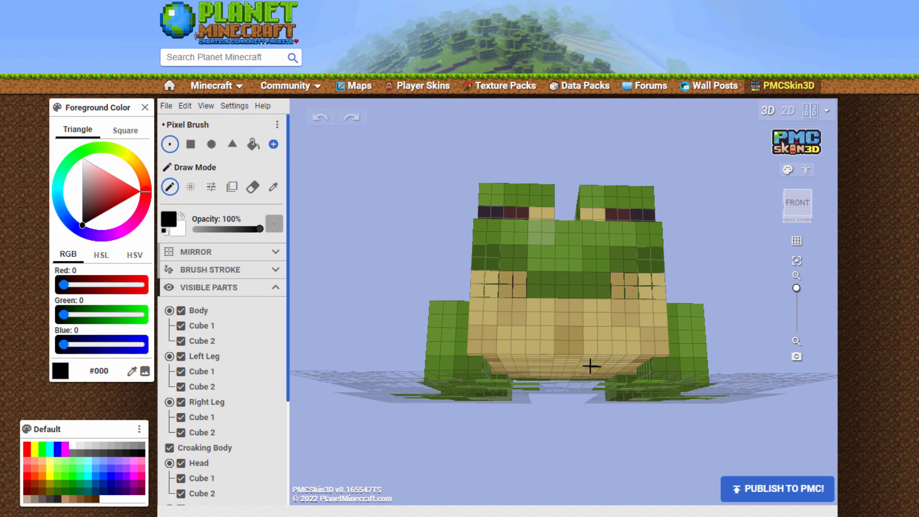
middle_drag(406, 237, 382, 267)
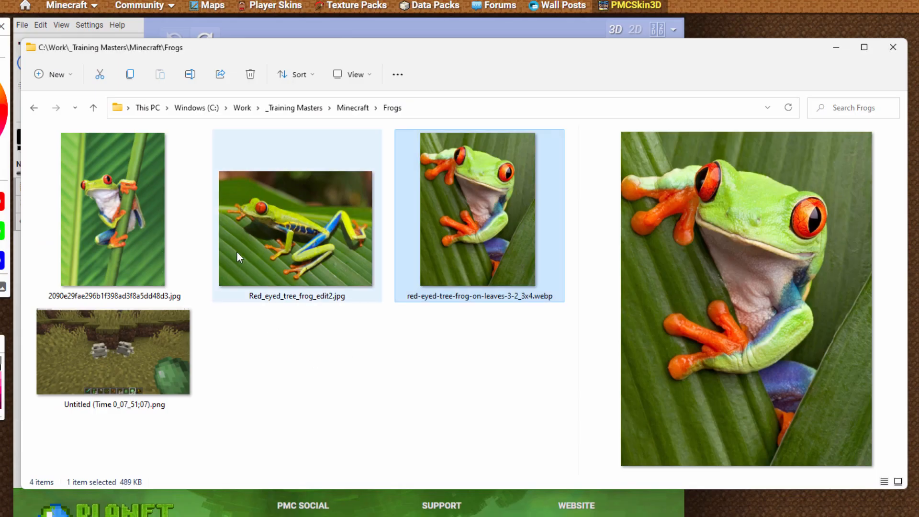
In the Frogs folder in File Explorer, preview the reference photos Red_eyed_tree_frog_edit2.jpg and red-eyed-tree-frog-on-leaves-3-2_3x4.webp
click(265, 234)
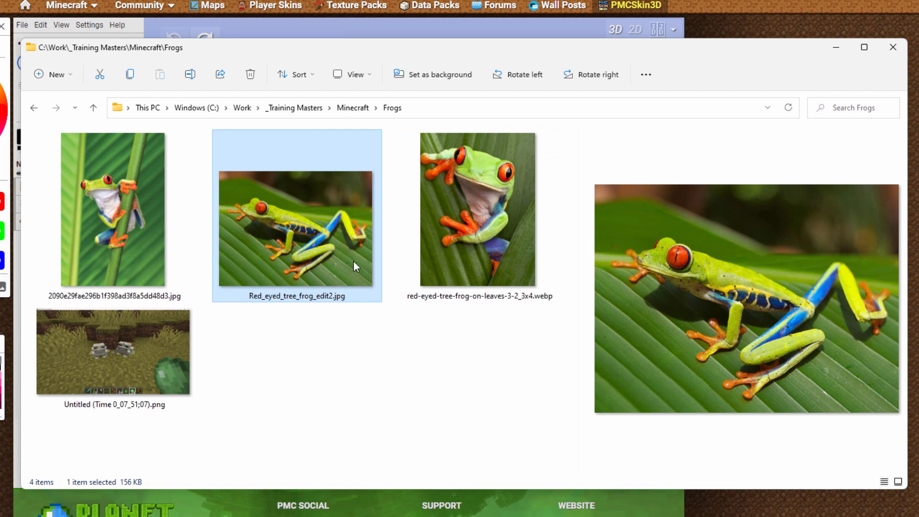
click(451, 250)
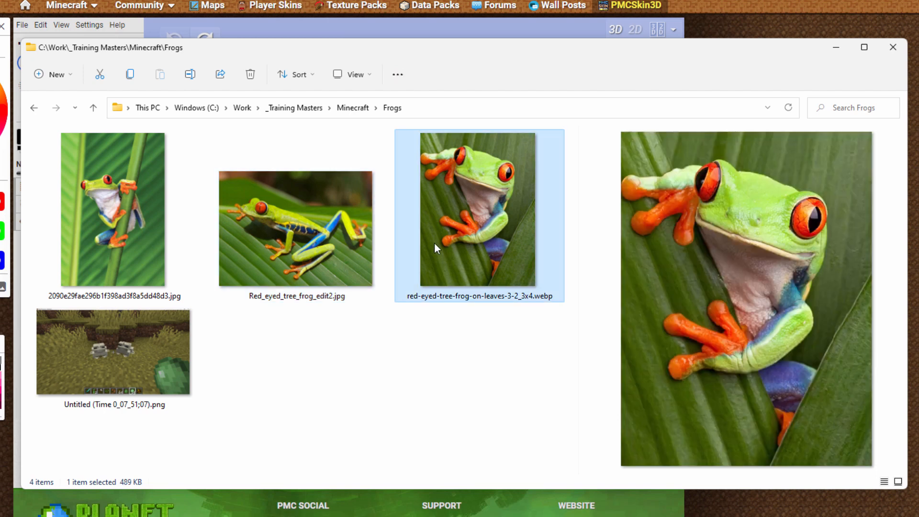
click(356, 201)
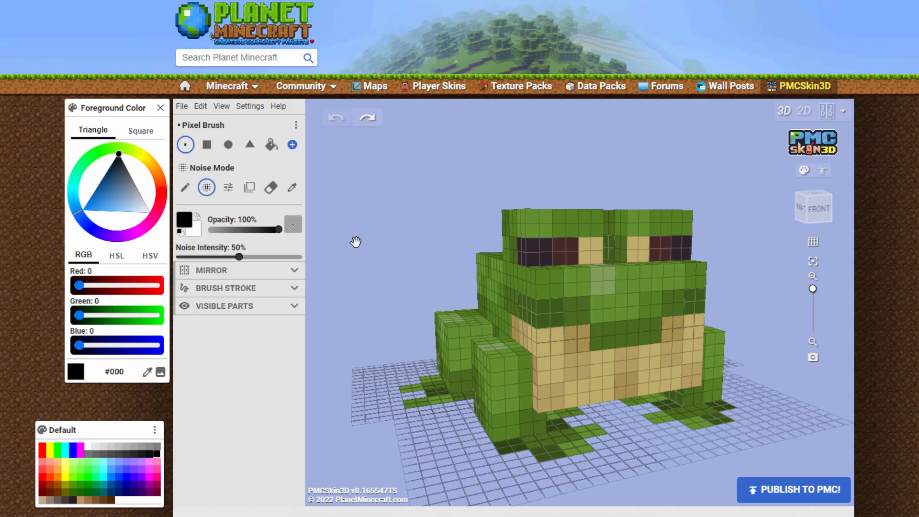
Set the foreground color to bright green #00FF2D
drag(355, 241, 450, 257)
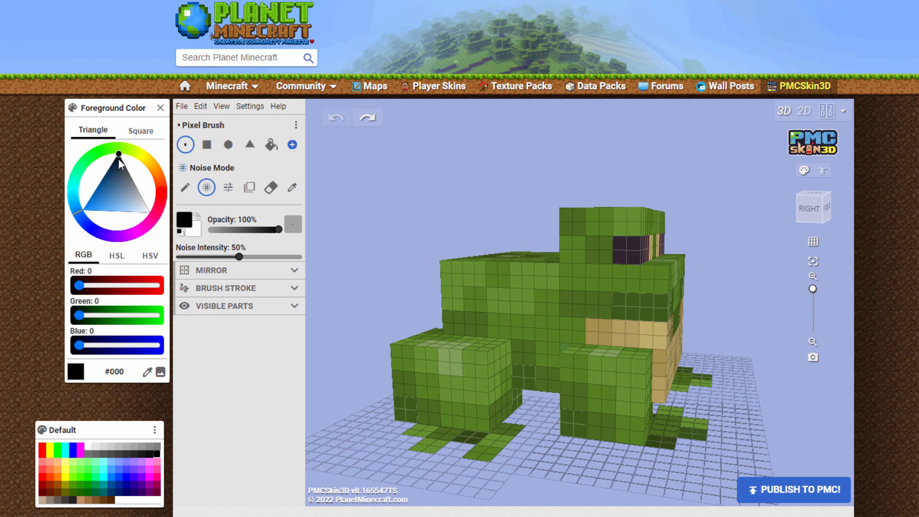
mouse_move(119, 159)
mouse_down()
mouse_move(101, 160)
mouse_move(122, 148)
mouse_up()
mouse_move(84, 171)
mouse_down()
mouse_move(131, 184)
mouse_move(93, 163)
mouse_up()
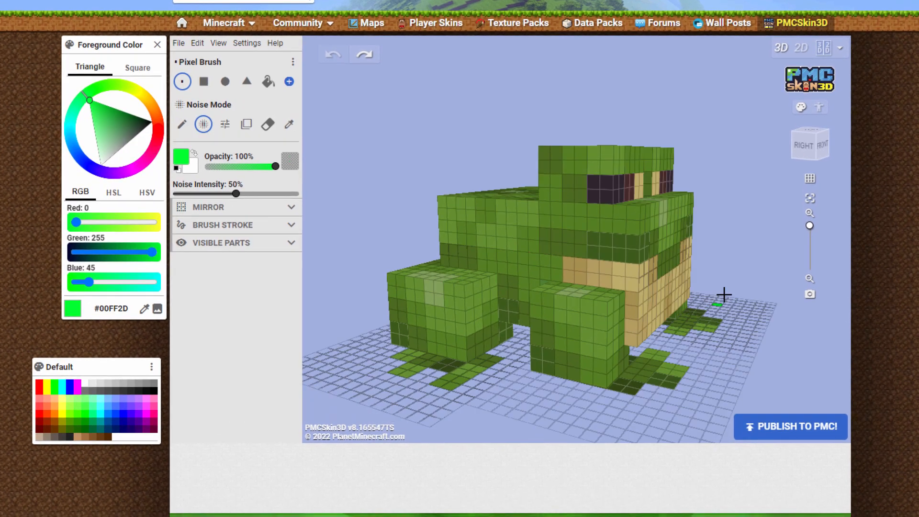
Paint bright green highlights in Draw Mode over the light patches on the frog's snout, eye bumps and legs
right_drag(724, 294, 631, 271)
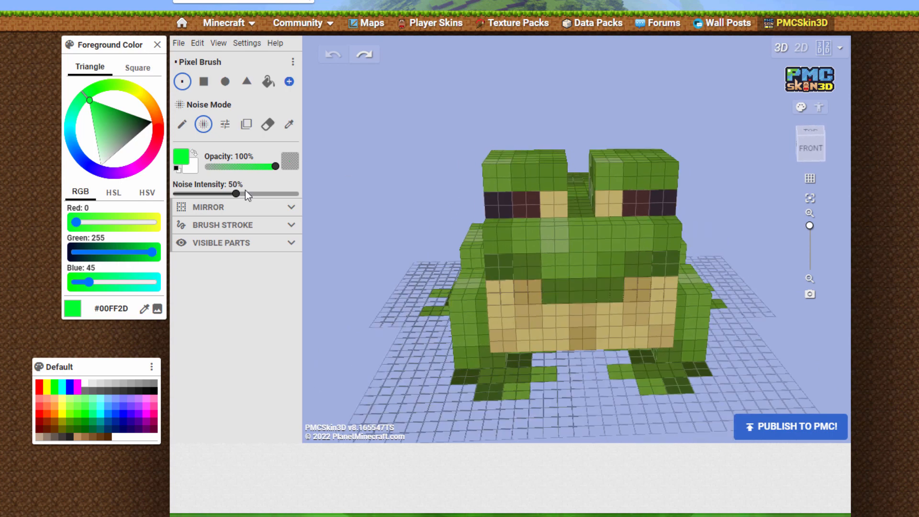
click(180, 127)
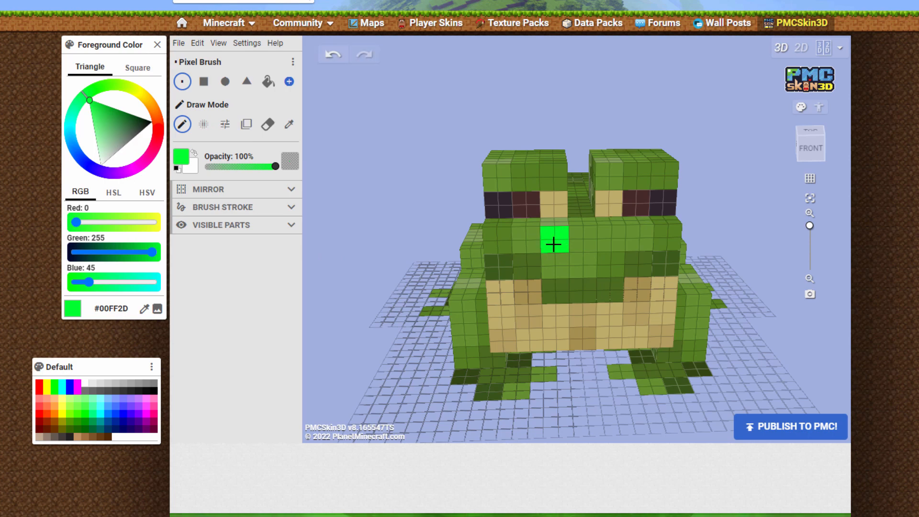
drag(417, 168, 491, 240)
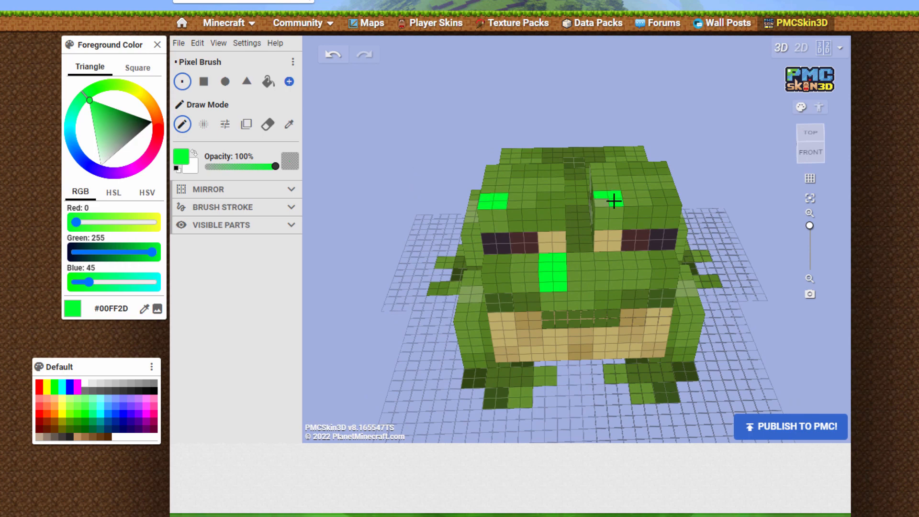
drag(400, 346, 608, 314)
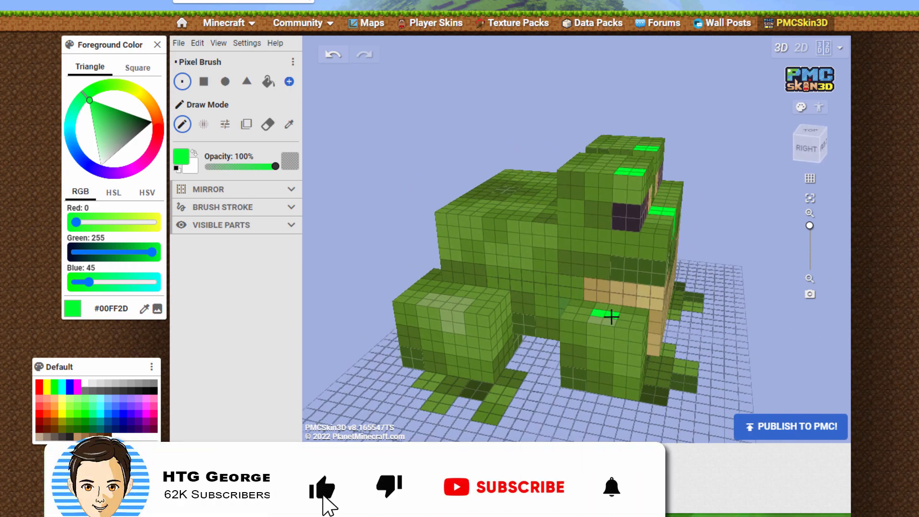
drag(429, 305, 452, 325)
mouse_move(769, 290)
mouse_down()
mouse_move(734, 312)
mouse_move(441, 304)
mouse_up()
mouse_move(523, 327)
mouse_down()
mouse_move(534, 330)
mouse_move(525, 336)
mouse_up()
mouse_move(671, 324)
mouse_down()
mouse_move(691, 326)
mouse_move(673, 332)
mouse_move(677, 349)
mouse_up()
mouse_move(776, 280)
mouse_down()
mouse_move(593, 231)
mouse_move(418, 244)
mouse_move(666, 287)
mouse_move(627, 290)
mouse_up()
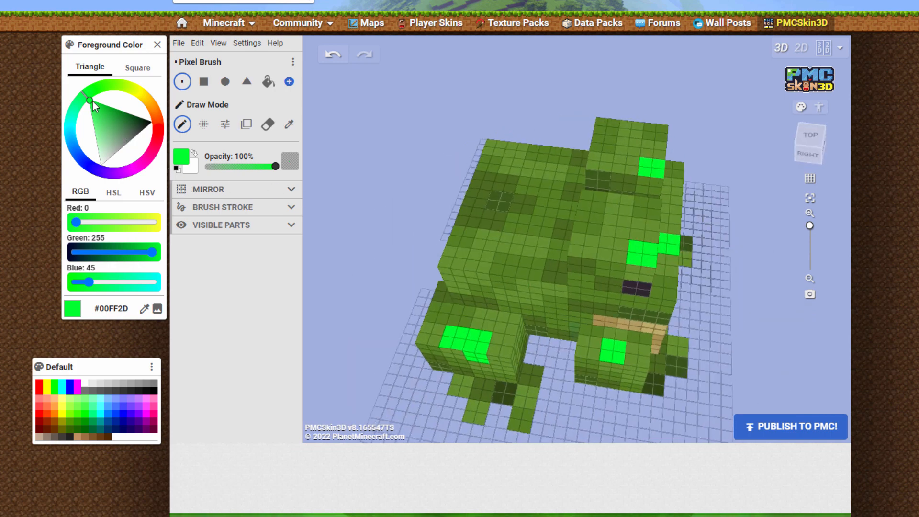
Darken the foreground color to #00D325 and paint it around the highlights on the eye bumps and across the back
mouse_move(93, 101)
mouse_down()
mouse_move(93, 110)
mouse_move(116, 112)
mouse_move(102, 102)
mouse_up()
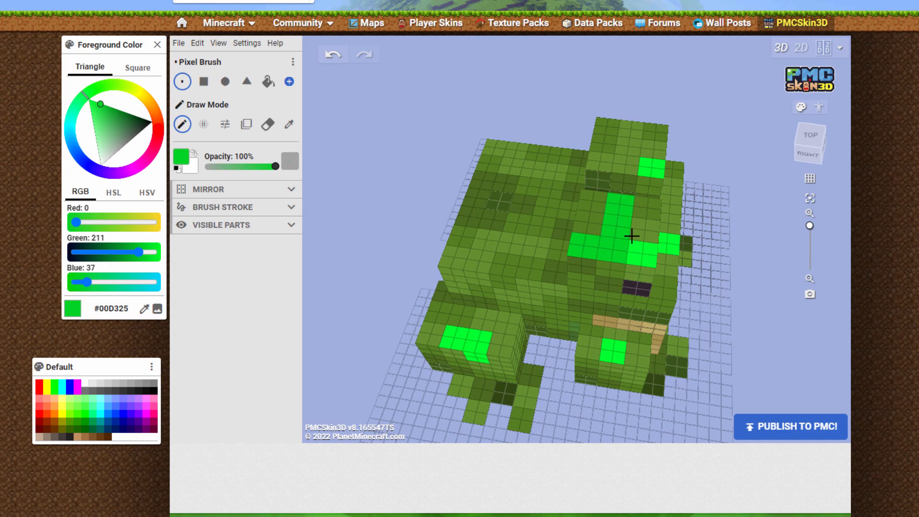
drag(639, 225, 658, 208)
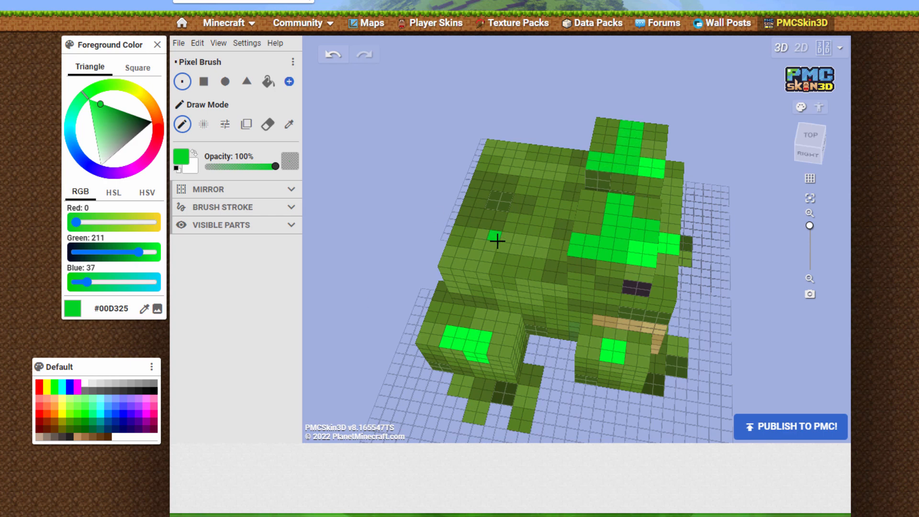
mouse_move(498, 240)
mouse_down()
mouse_move(539, 246)
mouse_move(484, 251)
mouse_move(477, 265)
mouse_up()
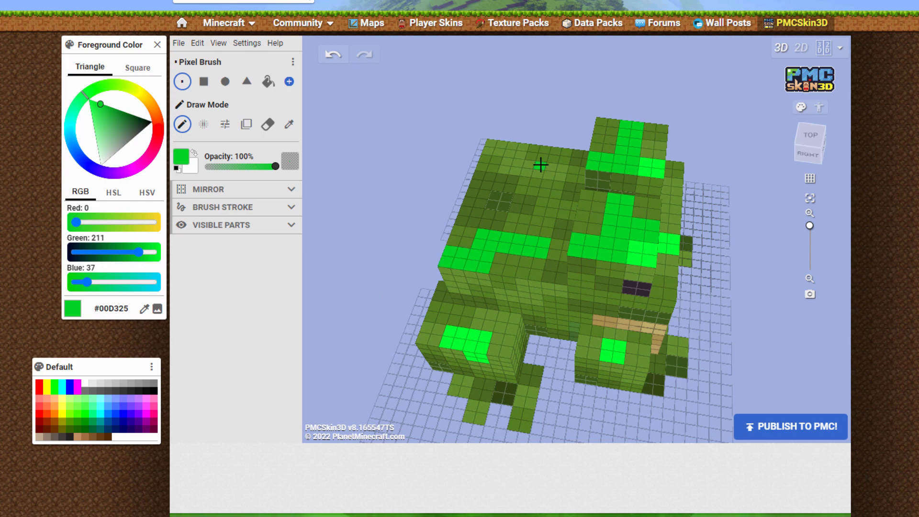
mouse_move(541, 166)
mouse_down()
mouse_move(507, 162)
mouse_move(525, 153)
mouse_move(517, 148)
mouse_up()
Paint #00D325 around the highlights on the right side of the frog's body, its right eye bump and both right legs
mouse_move(402, 256)
mouse_down()
mouse_move(412, 186)
mouse_move(476, 201)
mouse_move(451, 240)
mouse_move(457, 249)
mouse_up()
drag(631, 149, 644, 166)
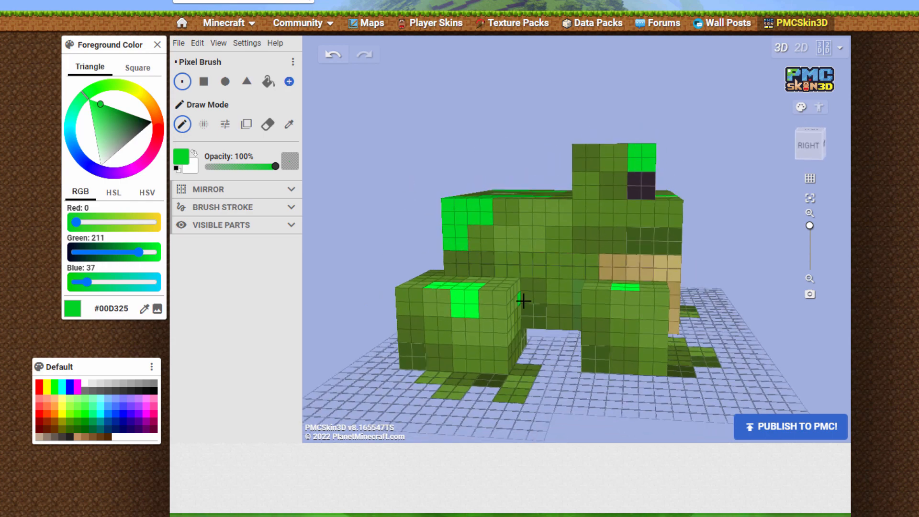
mouse_move(524, 301)
mouse_down()
mouse_move(439, 303)
mouse_move(472, 334)
mouse_move(486, 326)
mouse_up()
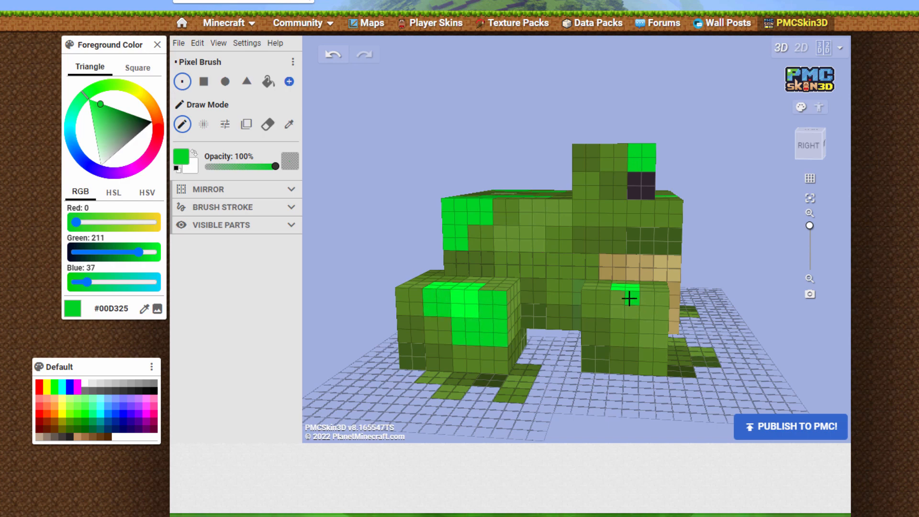
mouse_move(629, 299)
mouse_down()
mouse_move(622, 304)
mouse_move(659, 337)
mouse_up()
mouse_move(387, 235)
mouse_down()
mouse_move(375, 281)
mouse_move(395, 283)
mouse_move(395, 254)
mouse_move(339, 199)
mouse_up()
drag(718, 261, 411, 229)
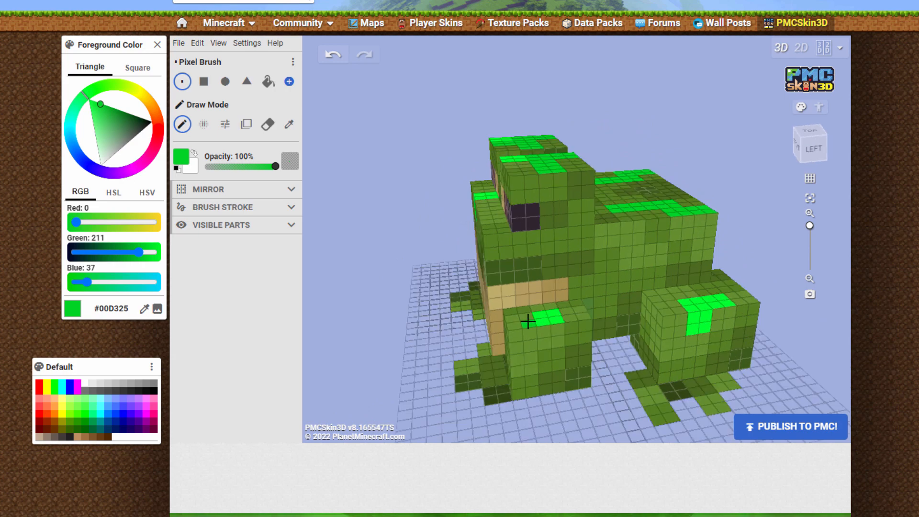
Paint #00D325 around the bright highlights on the frog's left front leg and left hind leg
mouse_move(528, 322)
mouse_down()
mouse_move(515, 332)
mouse_move(523, 367)
mouse_move(556, 334)
mouse_up()
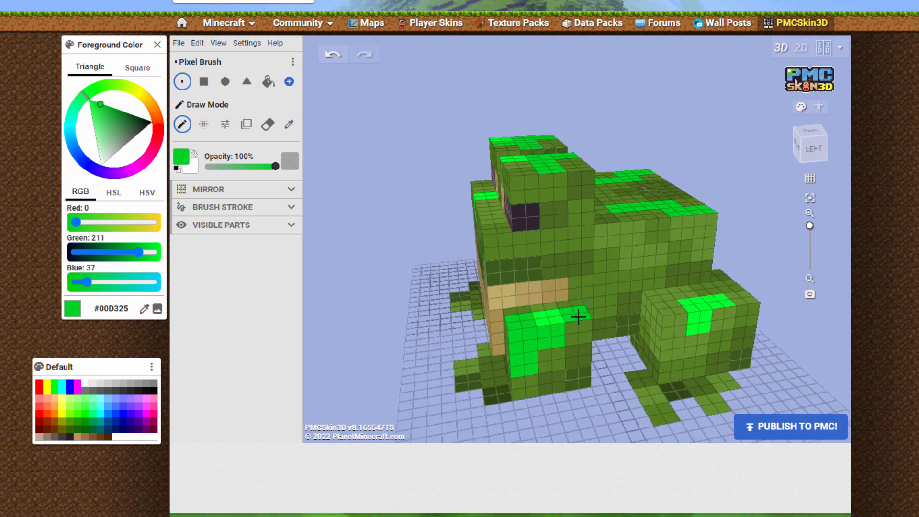
drag(609, 360, 703, 355)
mouse_move(659, 316)
mouse_down()
mouse_move(653, 349)
mouse_move(641, 331)
mouse_up()
drag(398, 186, 542, 190)
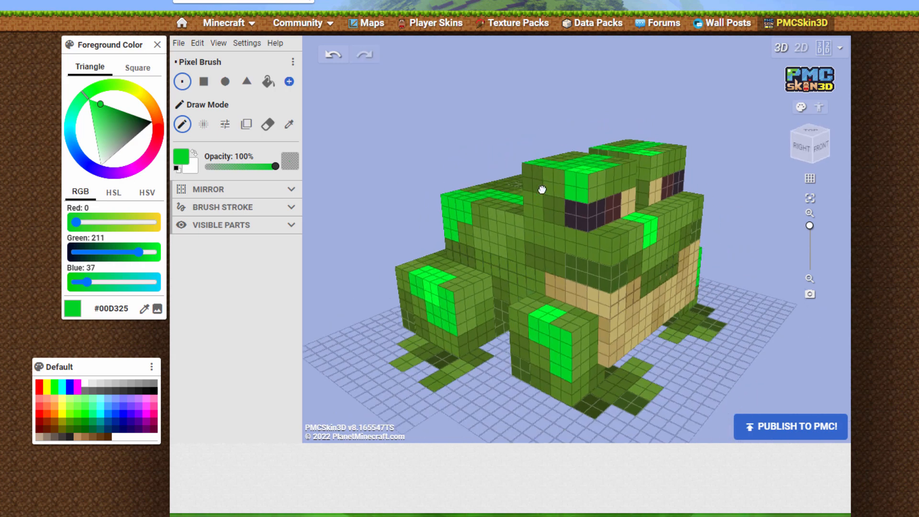
mouse_move(718, 220)
mouse_down()
mouse_move(568, 252)
mouse_move(449, 226)
mouse_move(446, 257)
mouse_up()
mouse_move(624, 317)
mouse_down()
mouse_move(640, 359)
mouse_move(628, 366)
mouse_move(725, 381)
mouse_up()
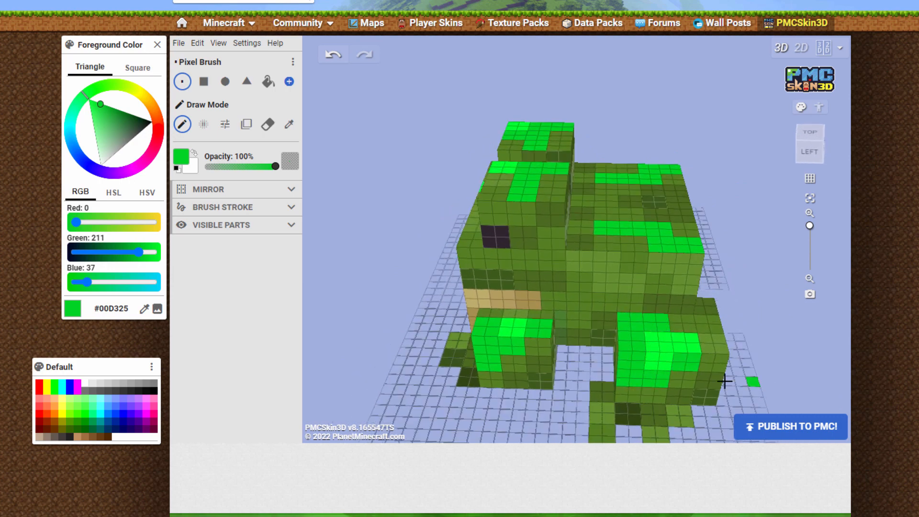
Recolor the remaining olive patches on the body, legs and feet with progressively darker greens, down to foreground color #008417
drag(708, 340, 709, 346)
mouse_move(364, 383)
mouse_down()
mouse_move(402, 332)
mouse_move(438, 327)
mouse_up()
mouse_move(695, 286)
mouse_down()
mouse_move(680, 283)
mouse_move(692, 317)
mouse_up()
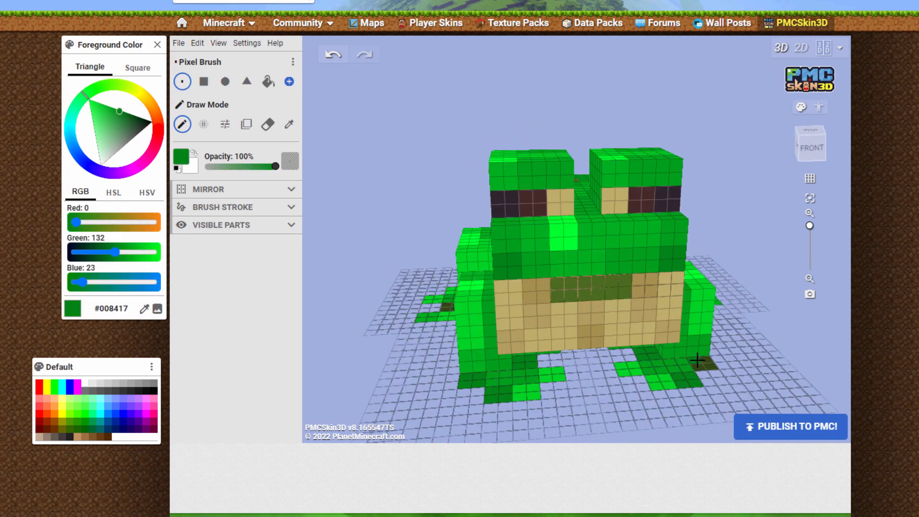
drag(697, 360, 711, 367)
mouse_move(786, 336)
mouse_down()
mouse_move(622, 333)
mouse_move(574, 311)
mouse_up()
drag(623, 391, 637, 402)
drag(709, 377, 722, 387)
drag(762, 317, 525, 336)
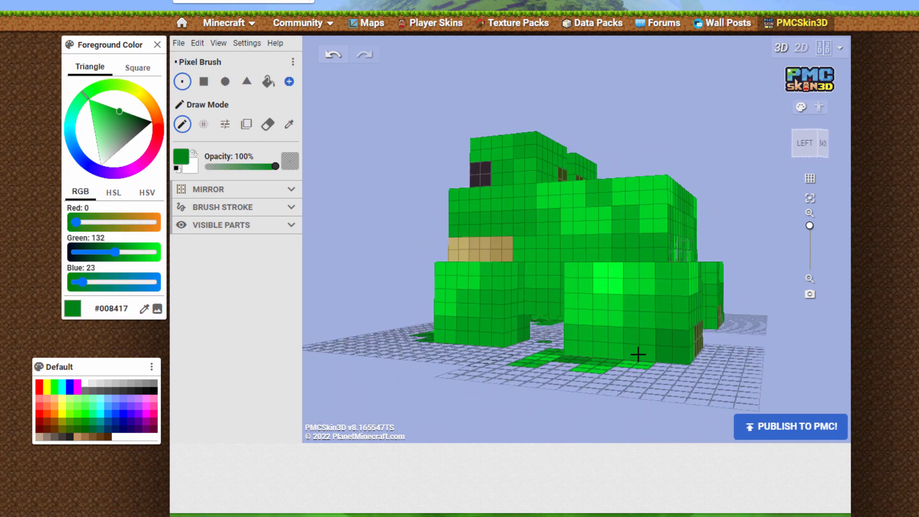
Paint dark green #008417 over the darkest olive patches on the frog's rear, legs and back
drag(733, 369, 483, 338)
mouse_move(483, 331)
mouse_down()
mouse_move(472, 331)
mouse_move(467, 348)
mouse_up()
drag(590, 313, 602, 311)
drag(697, 328, 628, 404)
drag(581, 232, 582, 234)
drag(553, 182, 557, 193)
drag(605, 184, 594, 189)
Paint dark green #008417 over the darkest patches on the right cheek, the lower right flank and the right hind leg and foot
mouse_move(756, 290)
mouse_down()
mouse_move(627, 286)
mouse_move(574, 263)
mouse_up()
mouse_move(646, 236)
mouse_down()
mouse_move(672, 238)
mouse_move(670, 251)
mouse_up()
drag(539, 312, 535, 315)
drag(408, 354, 418, 364)
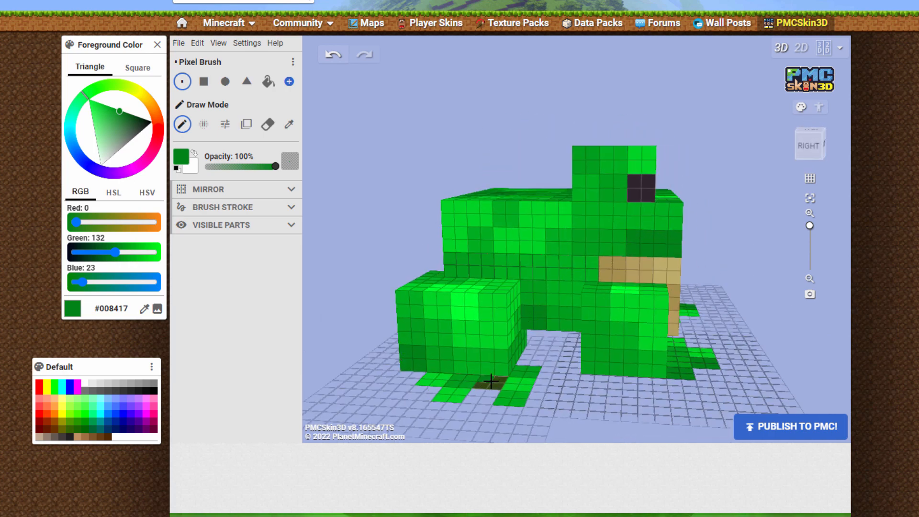
drag(488, 383, 498, 382)
mouse_move(785, 383)
mouse_down()
mouse_move(749, 386)
mouse_move(577, 345)
mouse_move(732, 345)
mouse_move(710, 338)
mouse_up()
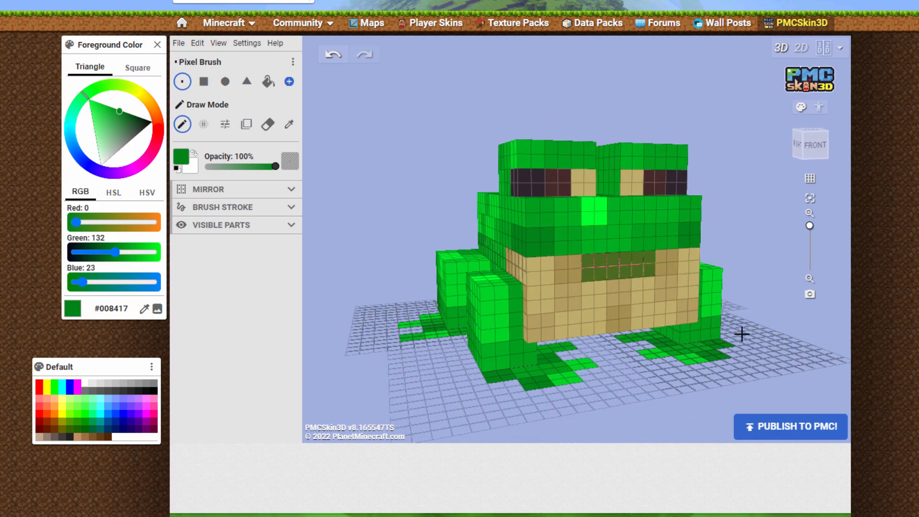
drag(706, 422, 699, 424)
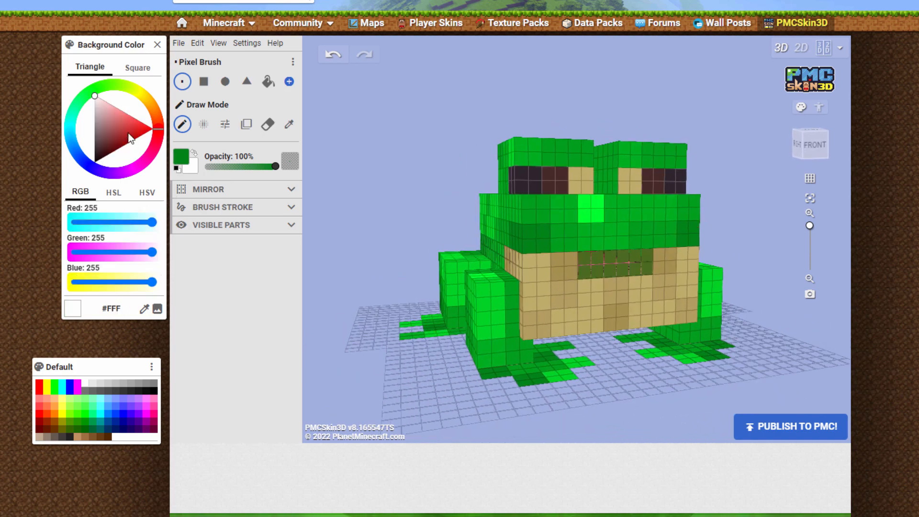
Mix cream #FFFBE3 as the background color, swap it to the foreground and paint the lightest patches of the belly and mouth sides
drag(162, 133, 141, 91)
drag(80, 122, 83, 121)
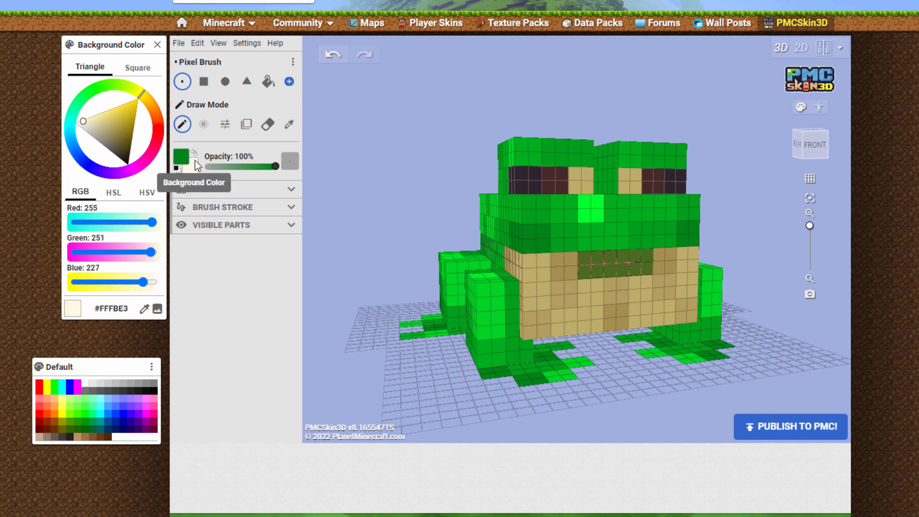
click(194, 166)
mouse_move(530, 261)
mouse_down()
mouse_move(596, 301)
mouse_move(558, 330)
mouse_up()
mouse_move(635, 284)
mouse_down()
mouse_move(645, 283)
mouse_move(661, 315)
mouse_up()
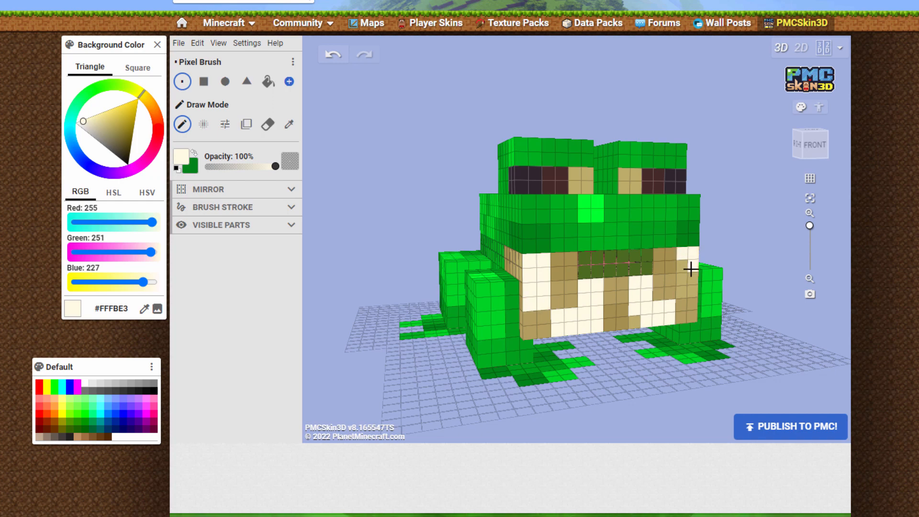
drag(437, 384, 605, 304)
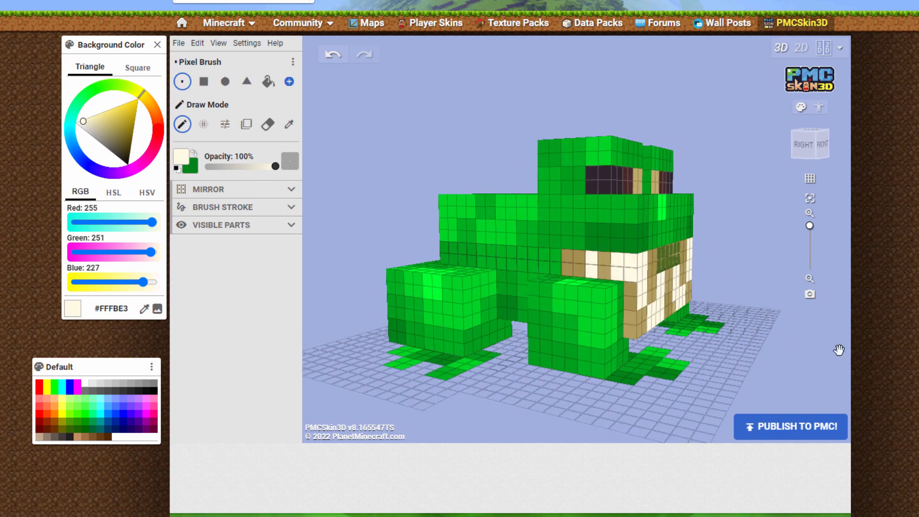
drag(840, 350, 583, 322)
drag(353, 360, 511, 380)
Set the foreground color to pale yellow #FBF0AF
click(92, 118)
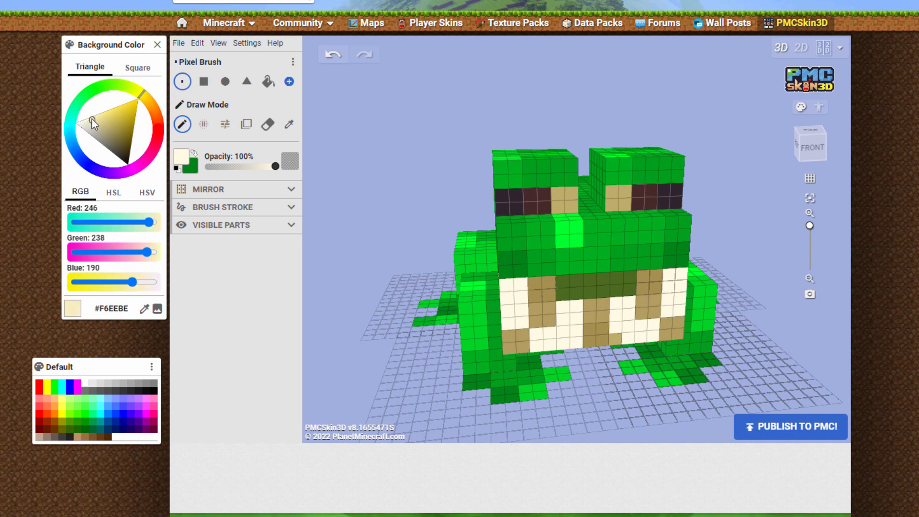
click(96, 116)
click(183, 155)
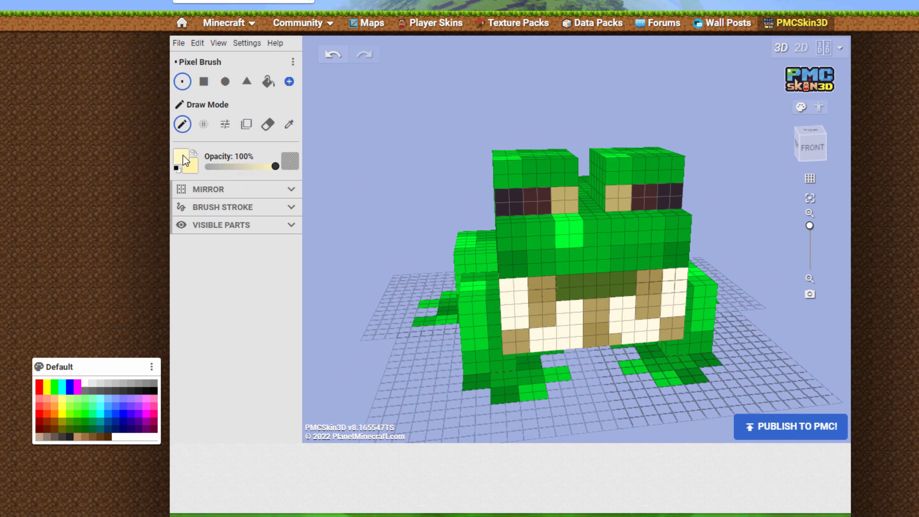
click(96, 117)
Paint pale yellow #FBF0AF over the mid-tone tan patches on the belly and along the sides of the mouth
click(577, 343)
drag(564, 441, 582, 374)
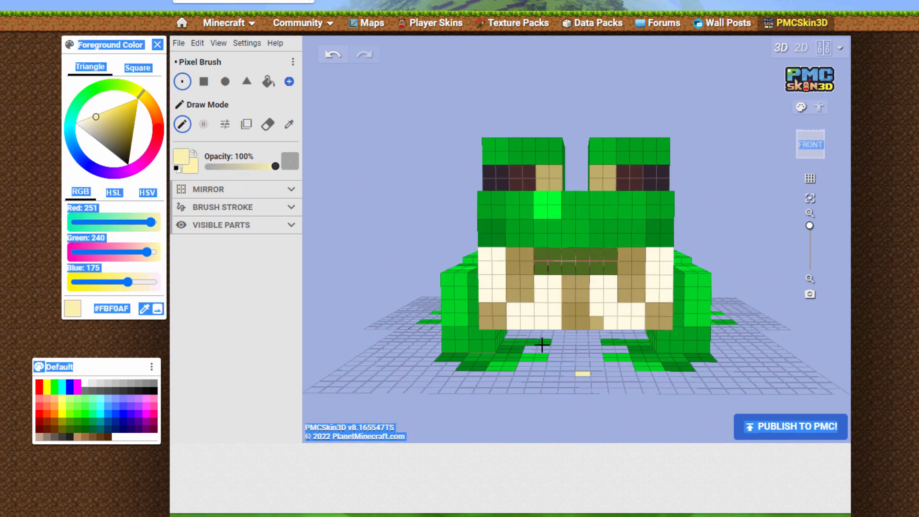
drag(514, 282, 491, 318)
drag(575, 283, 571, 296)
click(596, 323)
drag(625, 282, 664, 322)
drag(741, 249, 668, 253)
drag(549, 275, 549, 283)
drag(572, 268, 574, 279)
drag(523, 316, 523, 336)
drag(376, 377, 519, 360)
drag(626, 277, 625, 323)
drag(598, 248, 568, 258)
right_drag(568, 259, 634, 293)
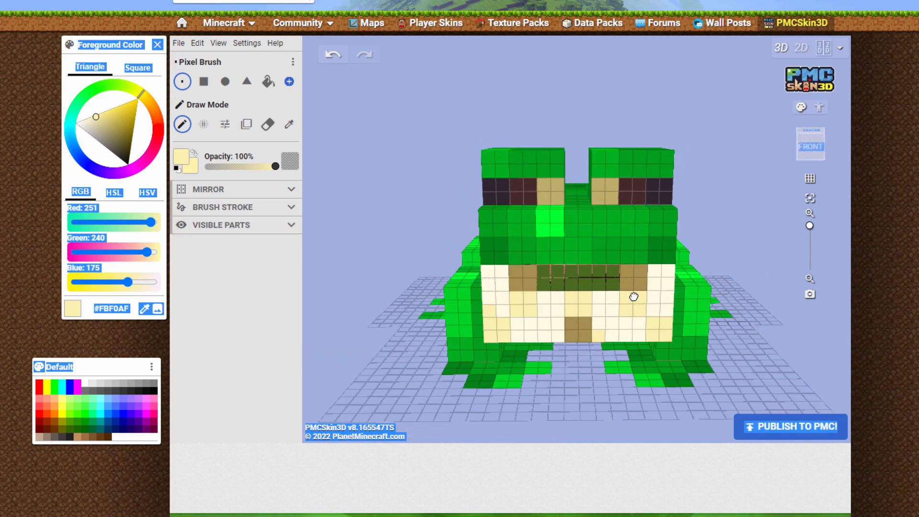
Choose a deeper yellow and paint the darkest tan patches beside the mouth and at the belly's lower center
click(102, 114)
click(111, 114)
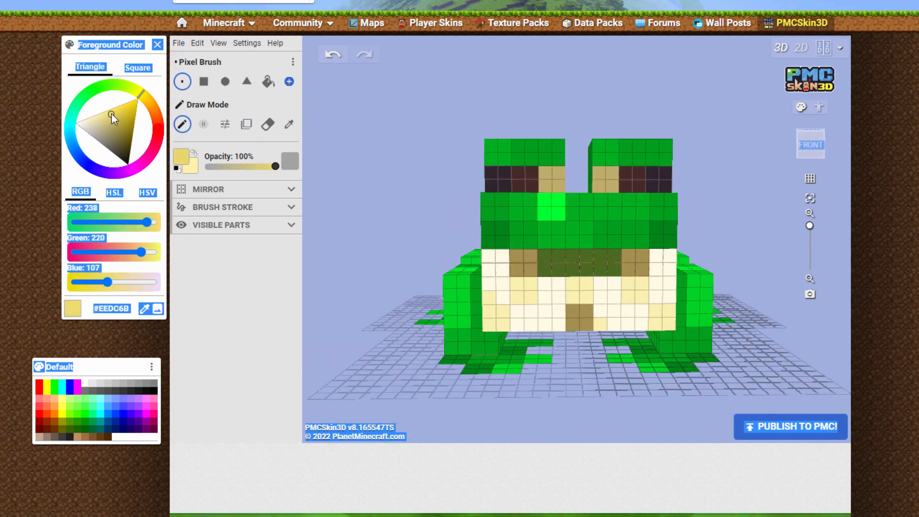
click(111, 112)
drag(518, 257, 529, 270)
drag(582, 324, 575, 323)
drag(629, 259, 642, 269)
mouse_move(649, 377)
mouse_down()
mouse_move(515, 424)
mouse_move(615, 428)
mouse_up()
Paint the irises of both eyes red #F00, checking the reference photos in File Explorer's Frogs folder
click(38, 383)
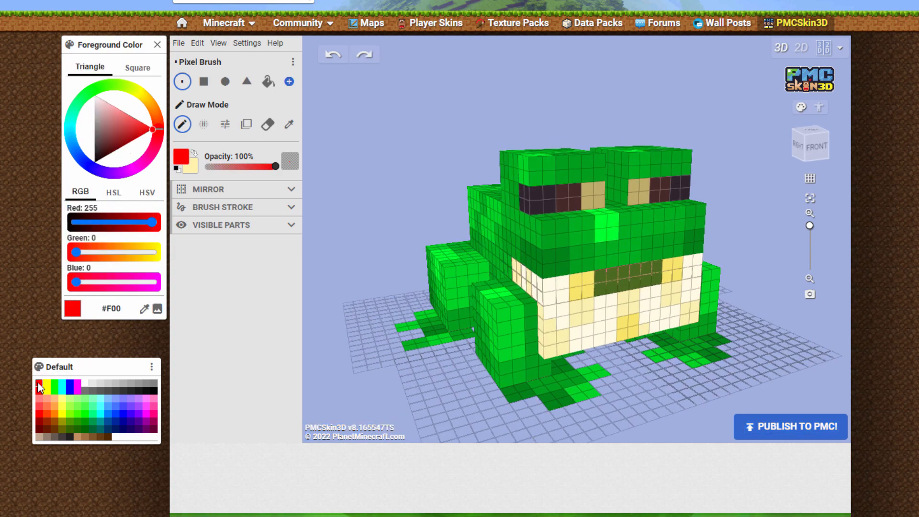
drag(549, 192, 575, 203)
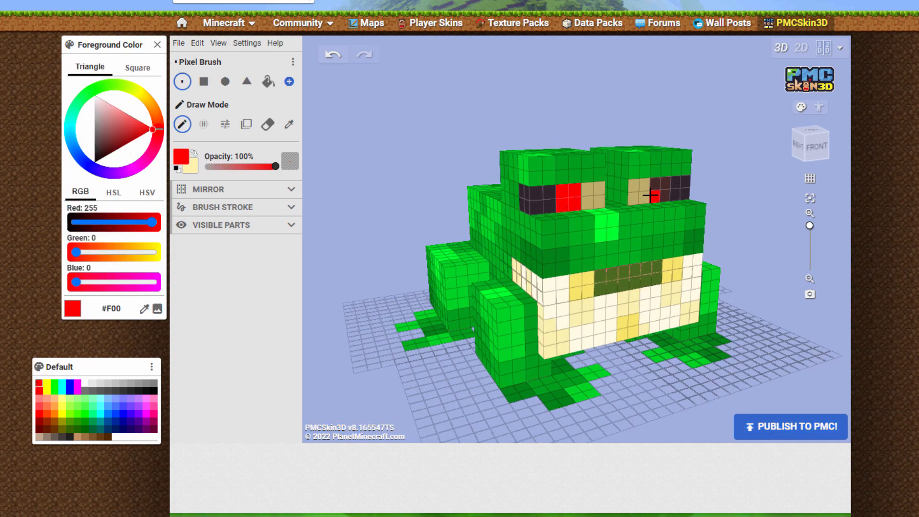
drag(653, 184, 657, 192)
click(126, 142)
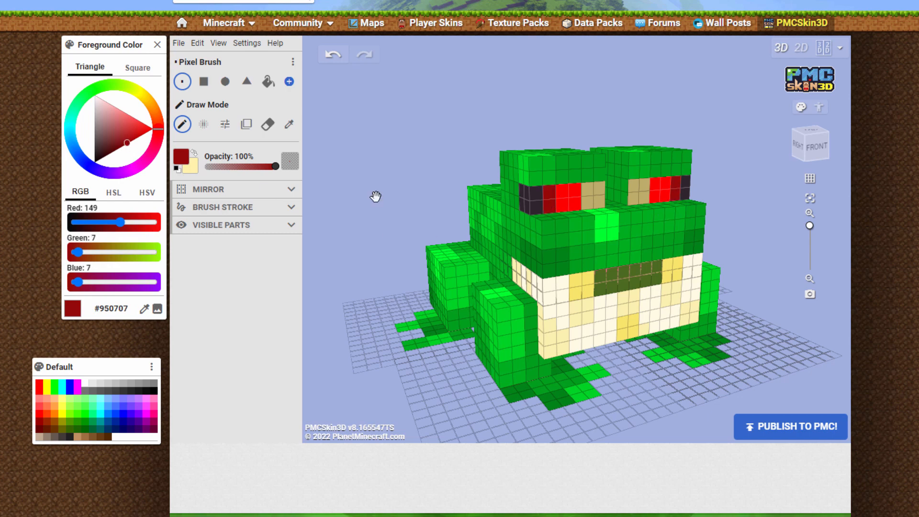
click(38, 383)
key(alt+Tab)
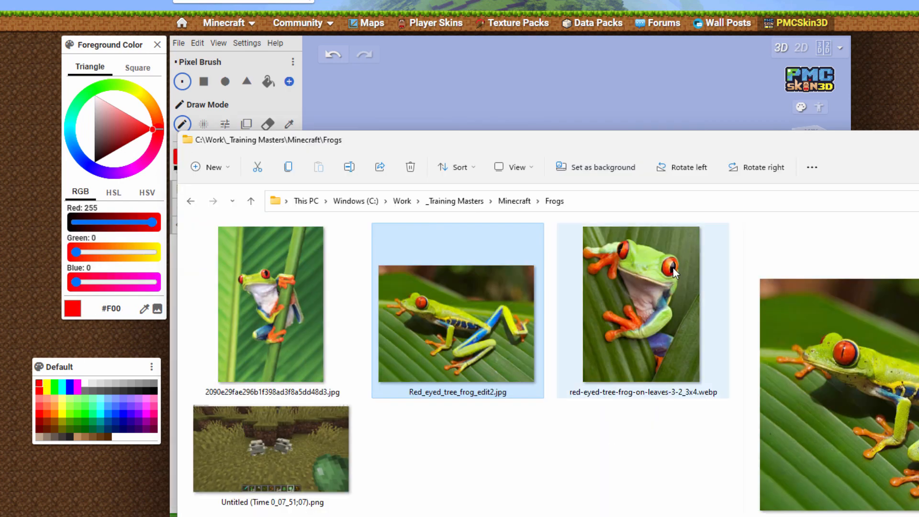
key(alt+Tab)
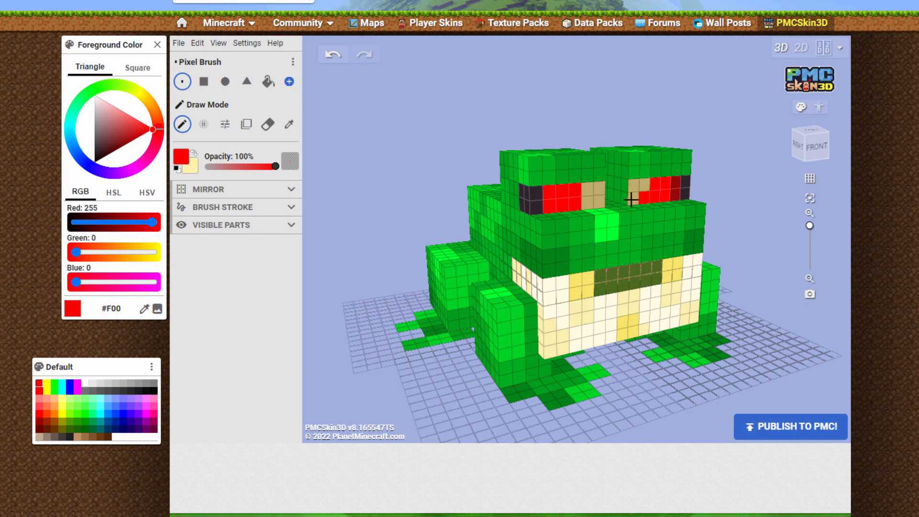
Edge both irises with dark red #850D0D and paint black #000 vertical pupils and inner eye corners
click(122, 144)
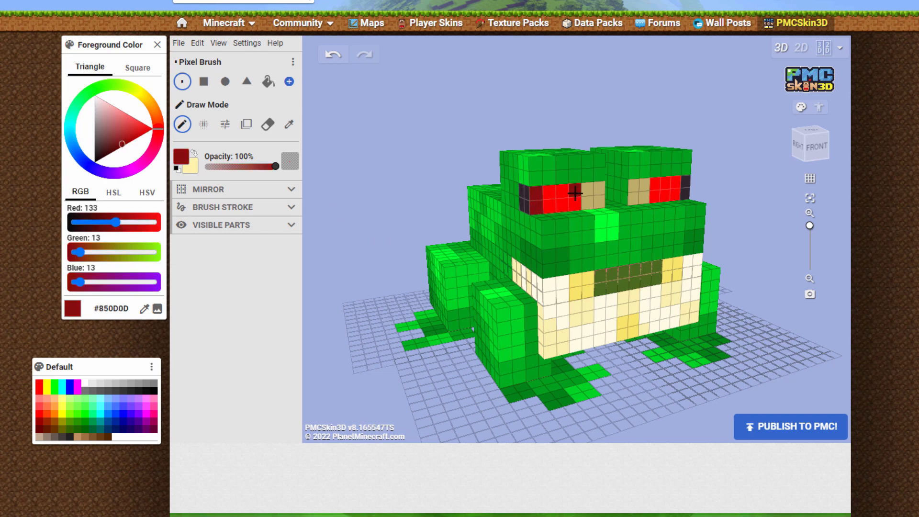
drag(588, 189, 588, 205)
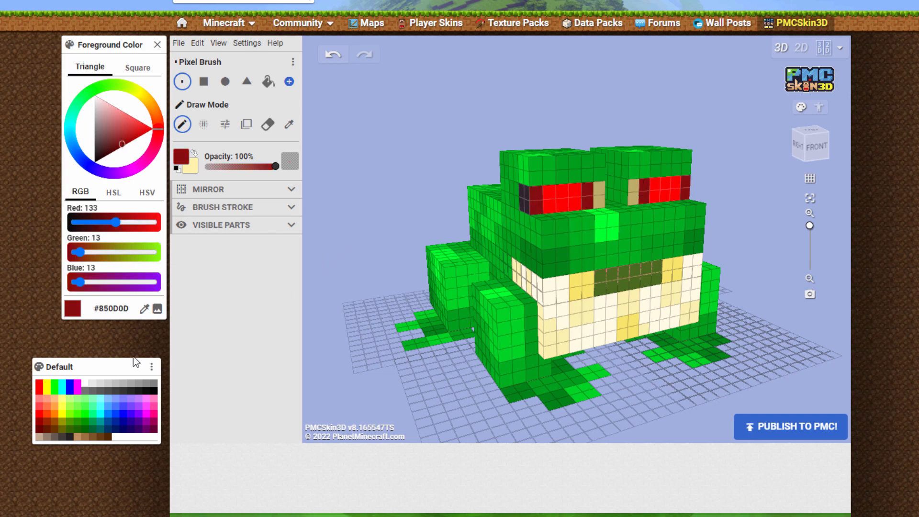
click(154, 390)
click(587, 188)
click(588, 204)
click(676, 182)
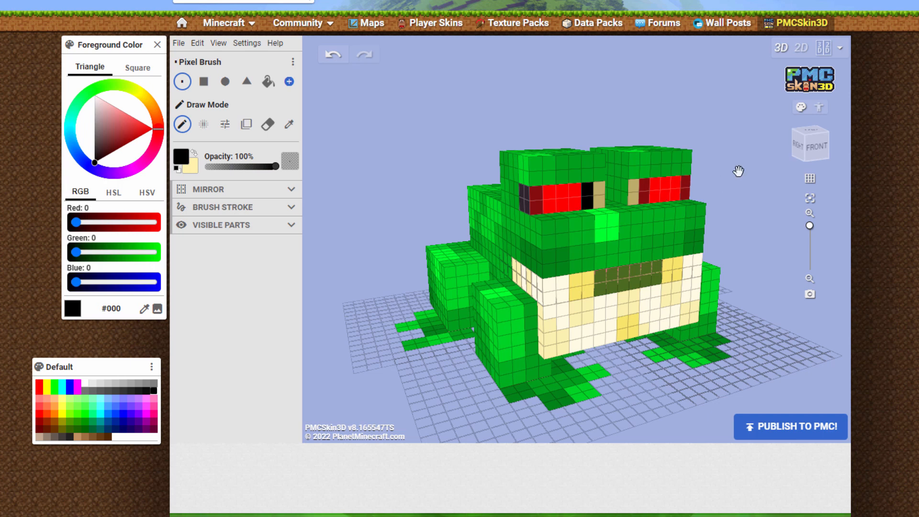
key(ctrl+z)
mouse_move(599, 188)
mouse_down()
mouse_move(600, 201)
mouse_move(563, 205)
mouse_up()
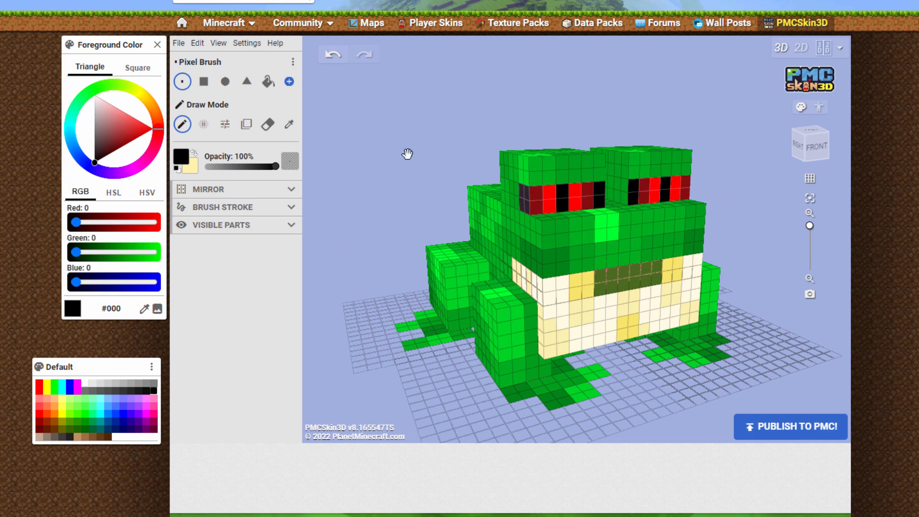
Set the foreground color to orange #FF7203 and paint the frog's right front foot, undoing stray strokes
click(155, 108)
click(149, 112)
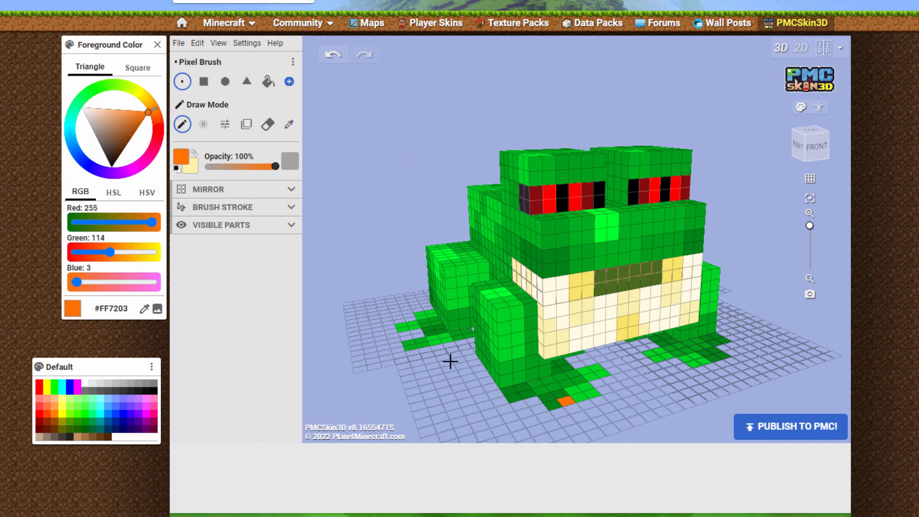
key(ctrl+z)
click(555, 386)
mouse_move(512, 394)
mouse_down()
mouse_move(593, 369)
mouse_move(542, 396)
mouse_move(554, 405)
mouse_up()
drag(644, 433, 609, 420)
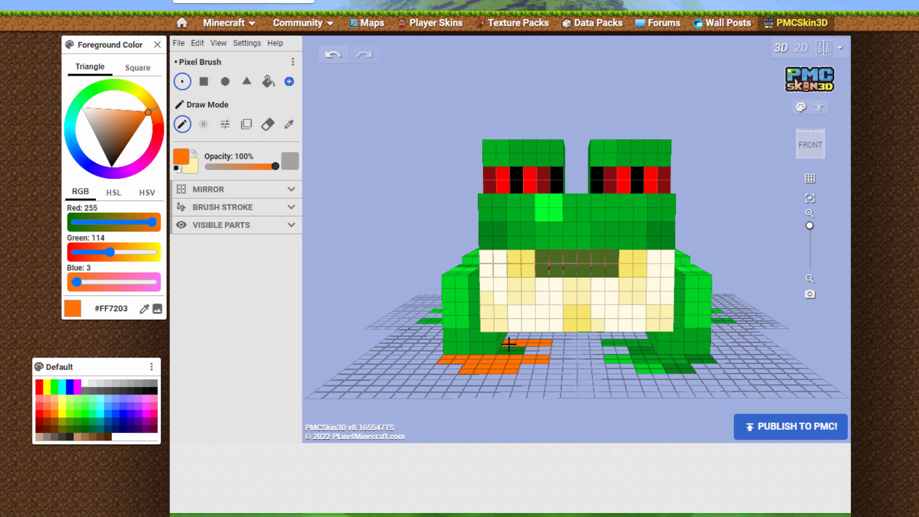
key(ctrl+z)
key(ctrl+z)
Paint the left front foot and the hind feet orange #FF7203
drag(642, 356, 652, 360)
drag(651, 406, 654, 432)
mouse_move(641, 386)
mouse_down()
mouse_move(675, 381)
mouse_move(665, 369)
mouse_move(740, 332)
mouse_move(666, 342)
mouse_move(671, 407)
mouse_move(680, 381)
mouse_move(727, 385)
mouse_move(733, 371)
mouse_move(740, 375)
mouse_up()
mouse_move(809, 355)
mouse_down()
mouse_move(491, 322)
mouse_move(484, 310)
mouse_up()
mouse_move(555, 406)
mouse_down()
mouse_move(638, 383)
mouse_move(611, 406)
mouse_move(663, 394)
mouse_move(546, 382)
mouse_up()
click(547, 382)
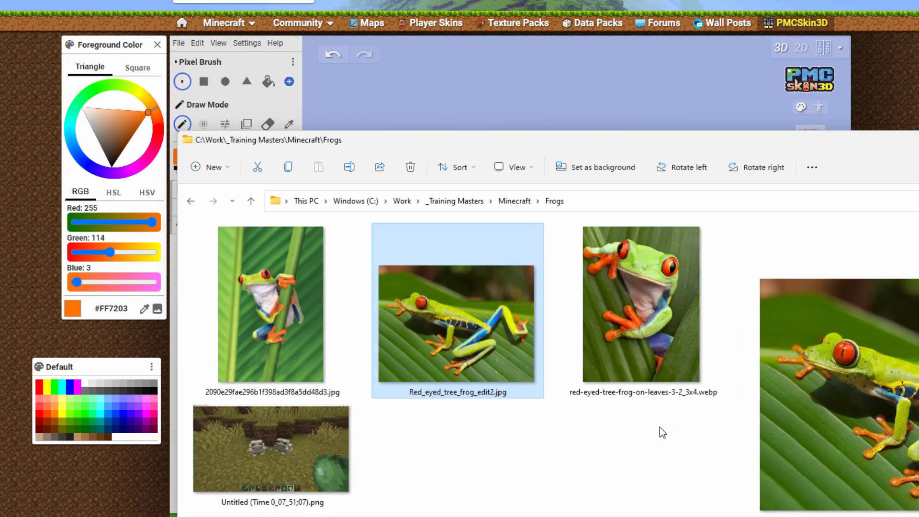
Set the foreground color to bright green #03FF22 and paint the part of each foot bordering the legs
click(87, 93)
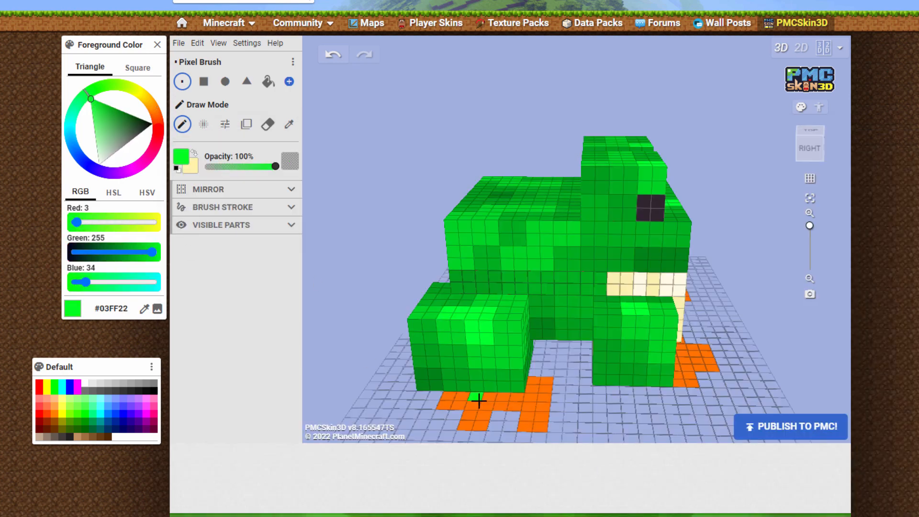
drag(464, 400, 527, 396)
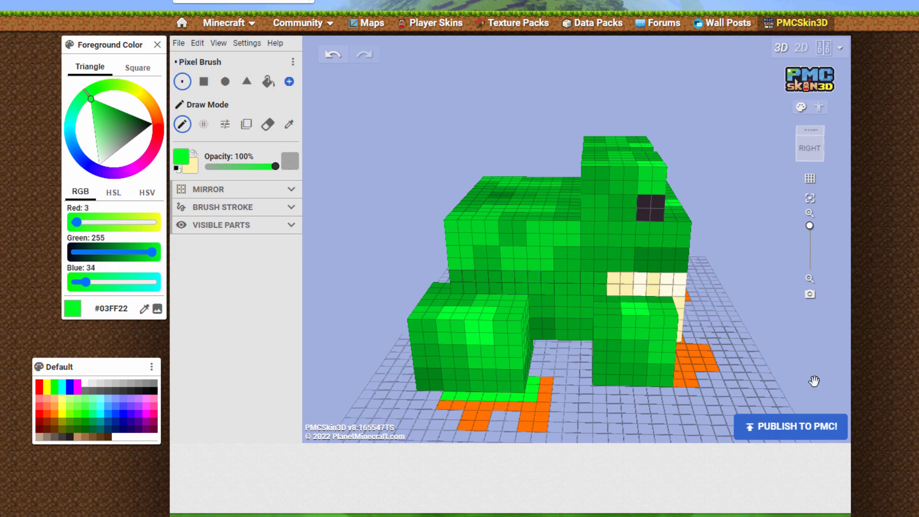
drag(814, 381, 648, 320)
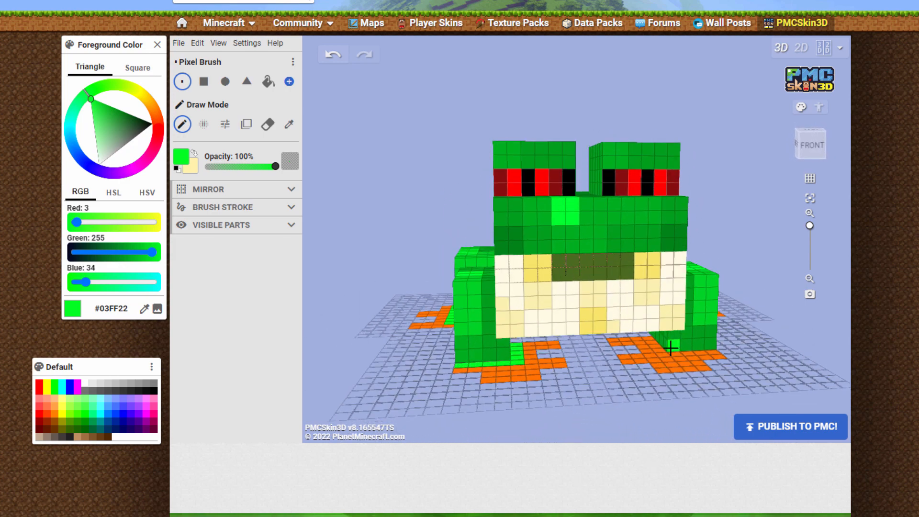
key(ctrl+z)
right_drag(703, 353, 569, 325)
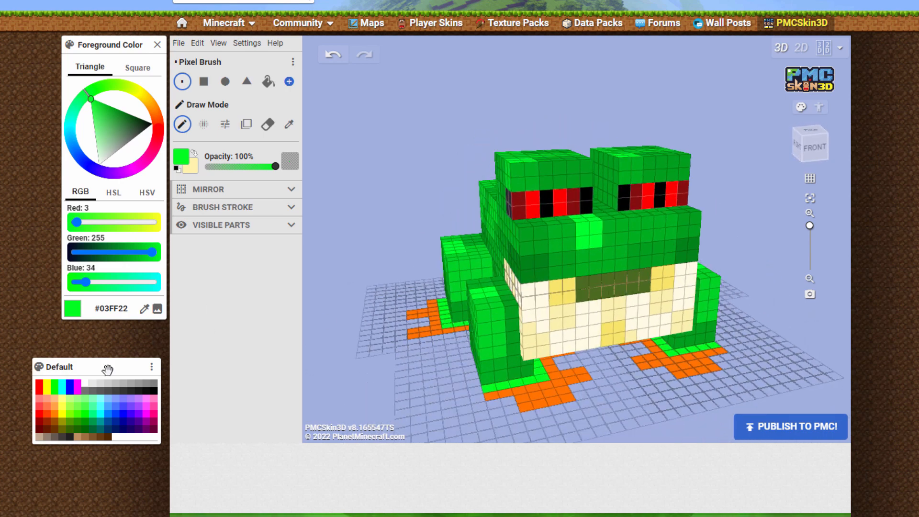
Set the foreground color to darker orange #CF7B07 and paint scattered accent pixels on the frog's orange feet
drag(159, 108, 142, 114)
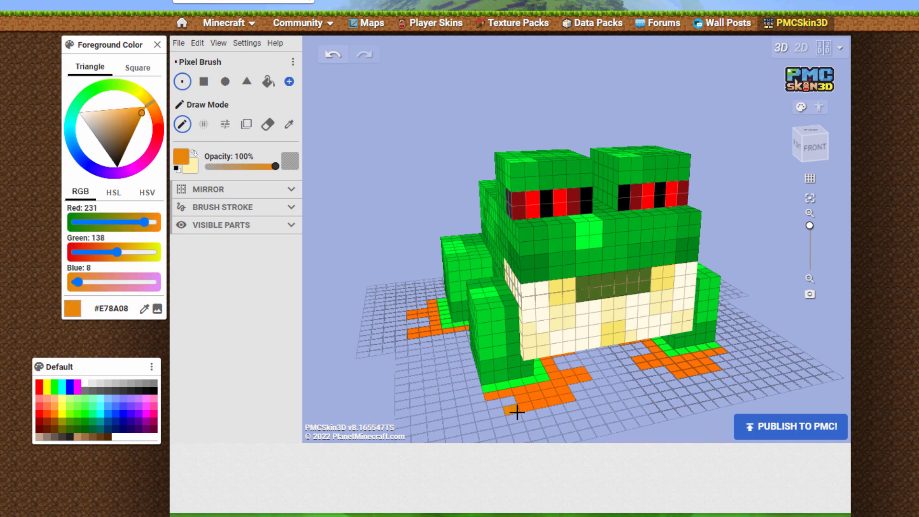
drag(517, 411, 509, 394)
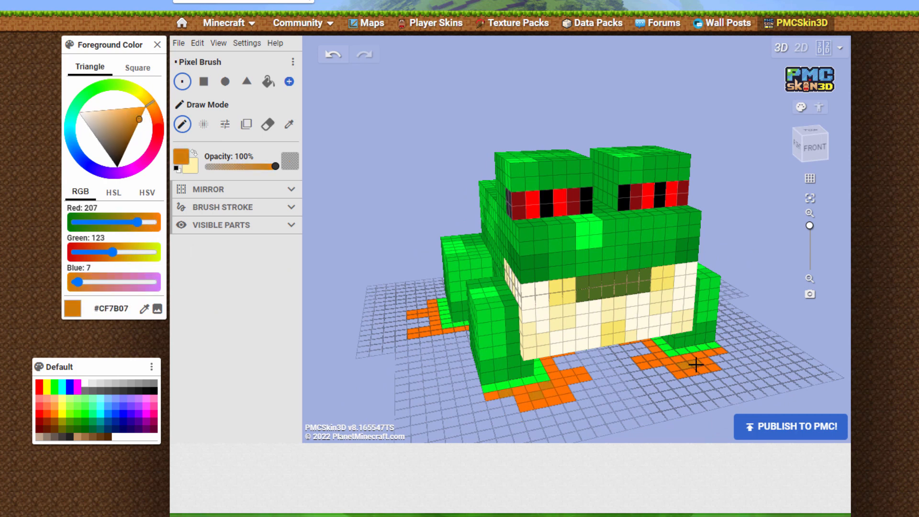
drag(807, 323, 609, 390)
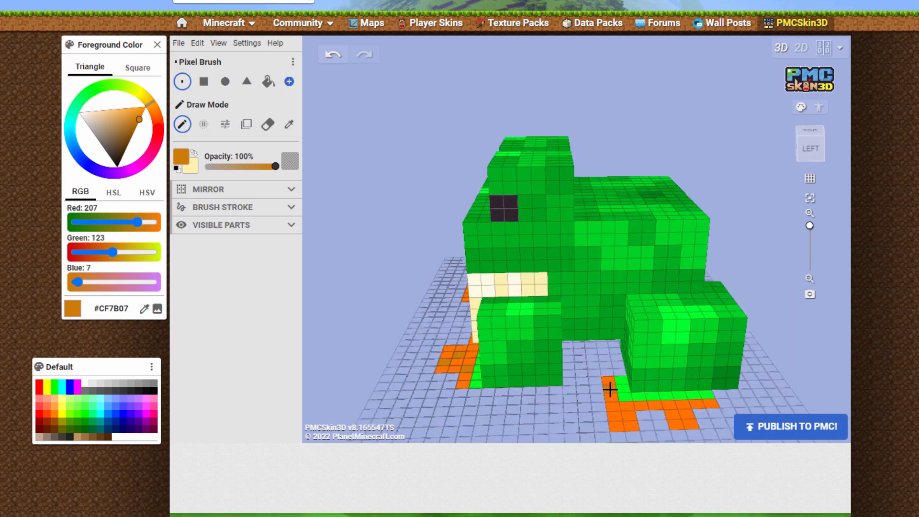
drag(674, 412, 697, 323)
Check the tree frog reference photo, set the foreground color to light blue #00E7FF, and paint the right flank and adjoining hind leg surfaces
key(alt+Tab)
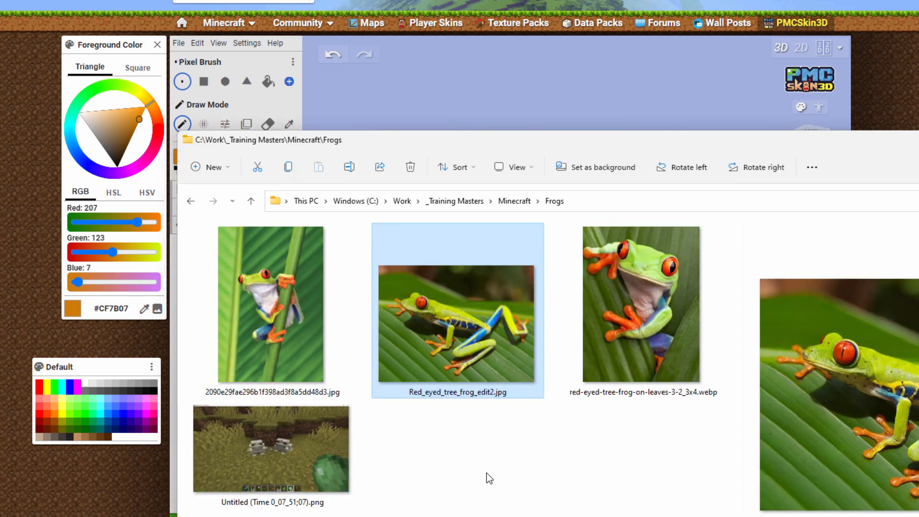
key(alt+Tab)
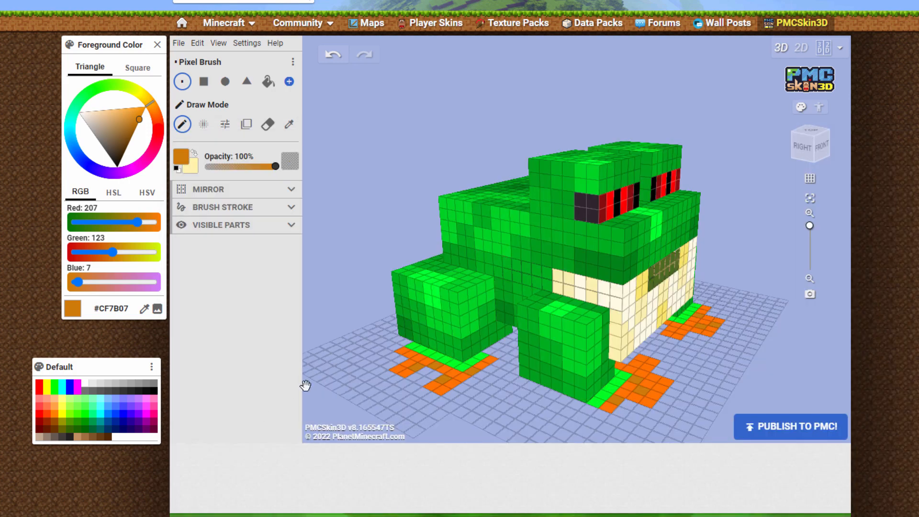
drag(306, 385, 420, 302)
click(70, 133)
click(73, 133)
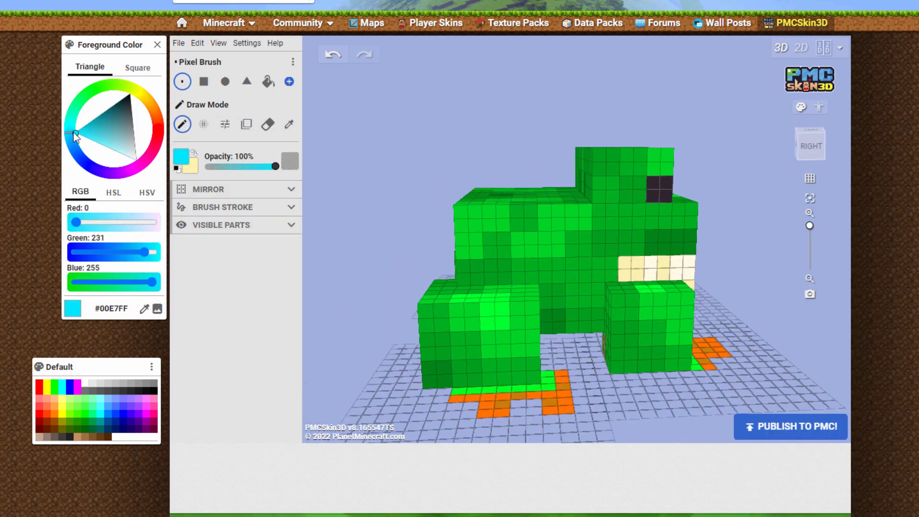
click(540, 289)
drag(574, 276, 483, 276)
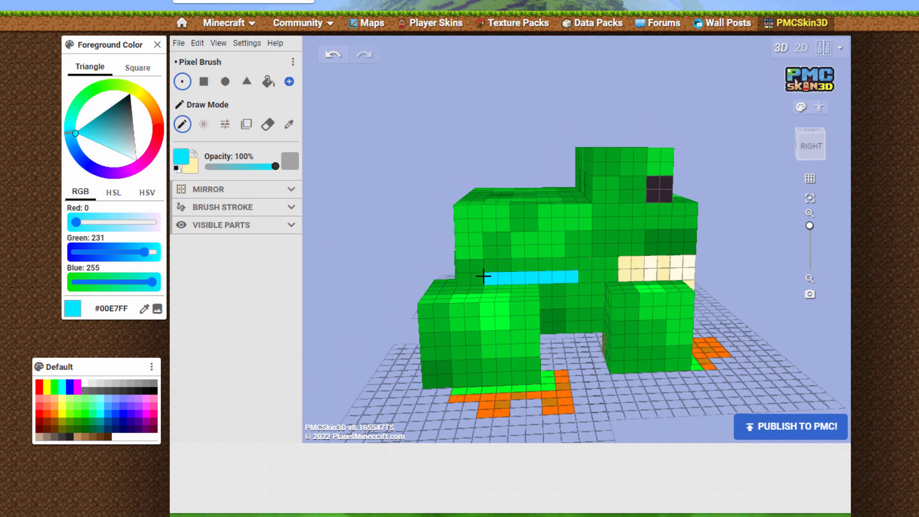
drag(557, 291, 545, 302)
drag(521, 466, 509, 503)
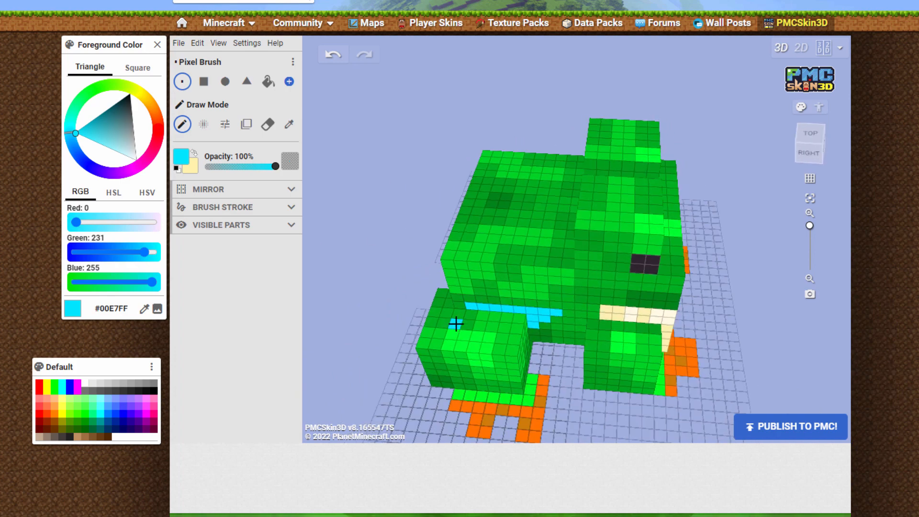
mouse_move(469, 315)
mouse_down()
mouse_move(523, 325)
mouse_move(464, 328)
mouse_up()
drag(281, 427, 239, 391)
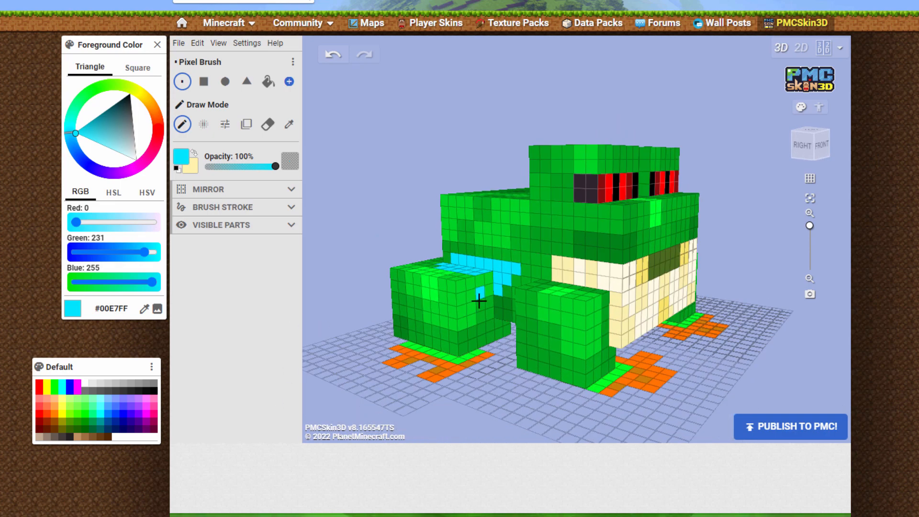
drag(480, 294, 485, 285)
Paint a matching light blue #00E7FF patch on the left flank and the adjoining surface of the left hind leg
drag(773, 182, 589, 275)
mouse_move(347, 294)
mouse_down()
mouse_move(704, 324)
mouse_move(348, 291)
mouse_up()
drag(617, 268, 644, 270)
mouse_move(352, 297)
mouse_down()
mouse_move(463, 317)
mouse_move(363, 293)
mouse_move(351, 306)
mouse_move(343, 300)
mouse_up()
drag(612, 271, 609, 287)
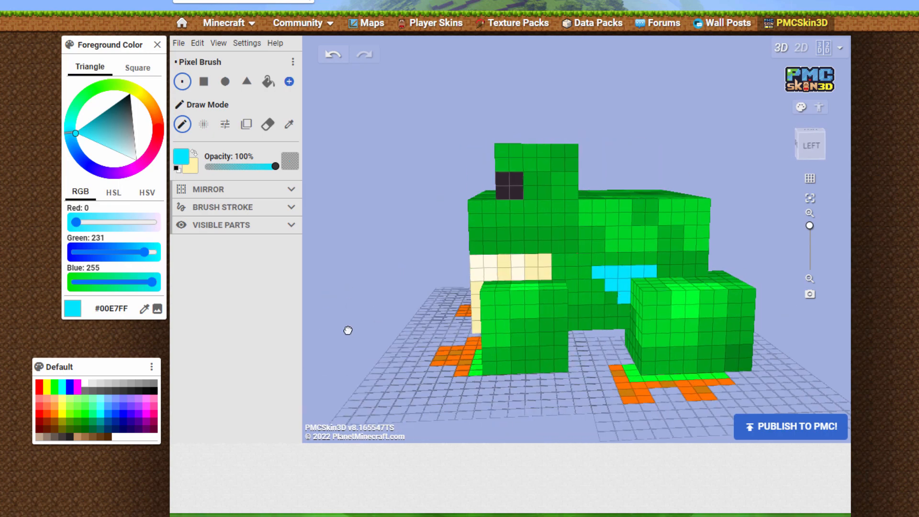
drag(348, 330, 353, 324)
drag(664, 272, 682, 272)
mouse_move(373, 290)
mouse_down()
mouse_move(419, 317)
mouse_move(380, 330)
mouse_up()
click(696, 315)
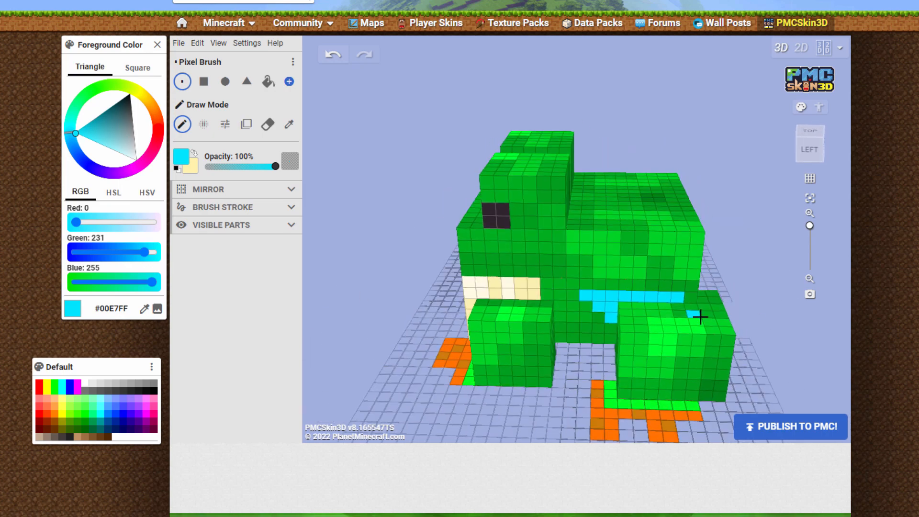
mouse_move(698, 314)
mouse_down()
mouse_move(662, 305)
mouse_move(669, 314)
mouse_up()
mouse_move(469, 407)
mouse_down()
mouse_move(680, 351)
mouse_move(571, 452)
mouse_move(677, 270)
mouse_up()
drag(430, 281, 468, 260)
Check the reference photo again and paint a yellow #FF0 stripe along the frog's left side above the blue patch
key(alt+Tab)
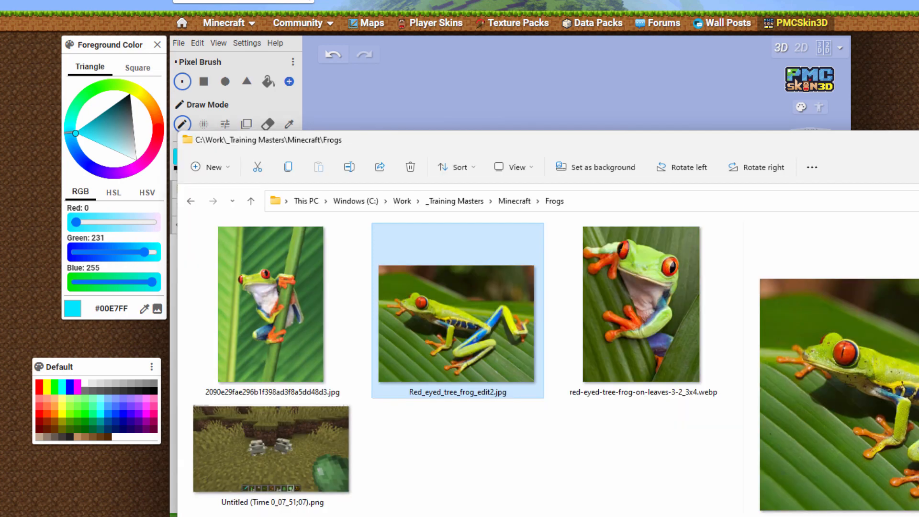
key(alt+Tab)
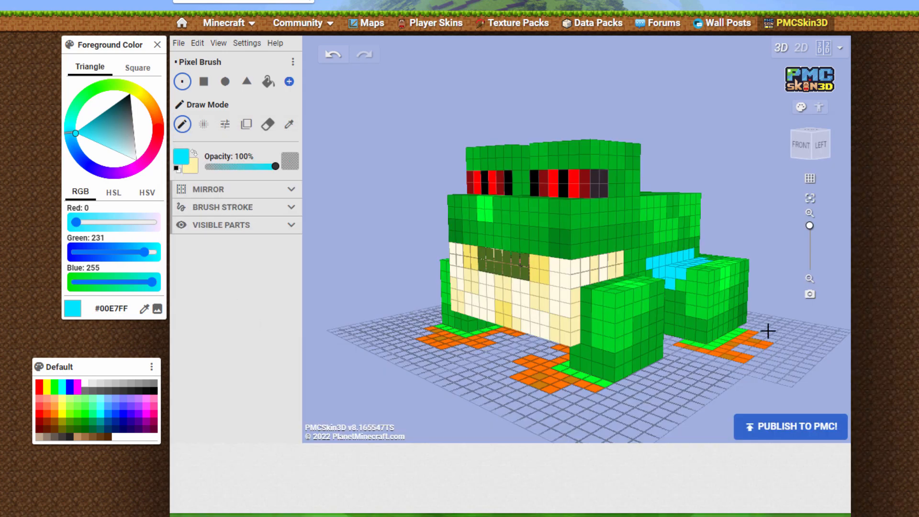
drag(767, 328, 647, 331)
click(48, 386)
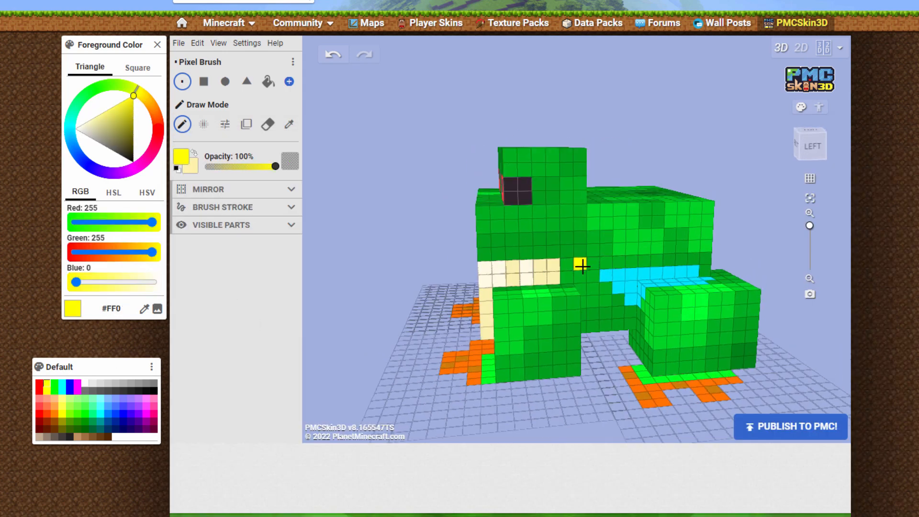
drag(568, 265, 704, 257)
mouse_move(369, 244)
mouse_down()
mouse_move(615, 263)
mouse_move(457, 268)
mouse_up()
mouse_move(780, 262)
mouse_down()
mouse_move(740, 316)
mouse_move(390, 259)
mouse_move(705, 249)
mouse_move(469, 261)
mouse_move(530, 257)
mouse_move(508, 258)
mouse_up()
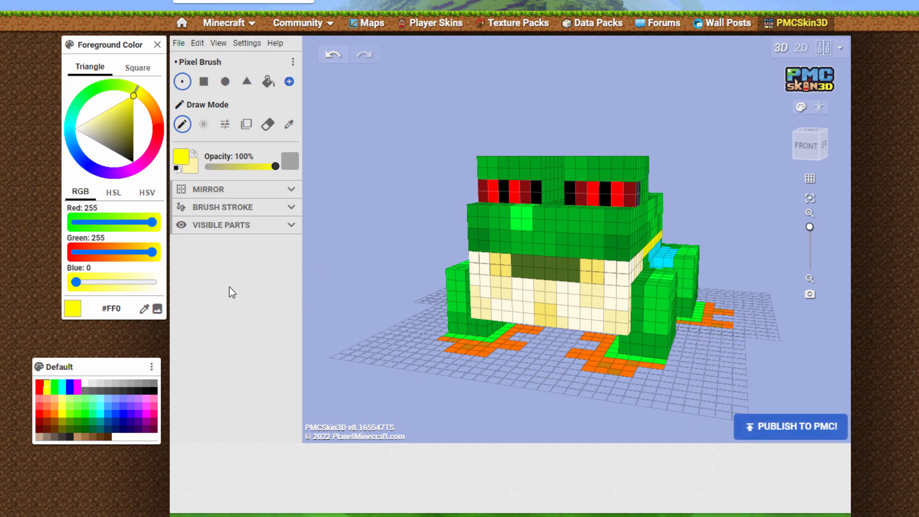
Save the skin as the PNG image pmcskin3d-frog.png in the Frogs folder
click(178, 43)
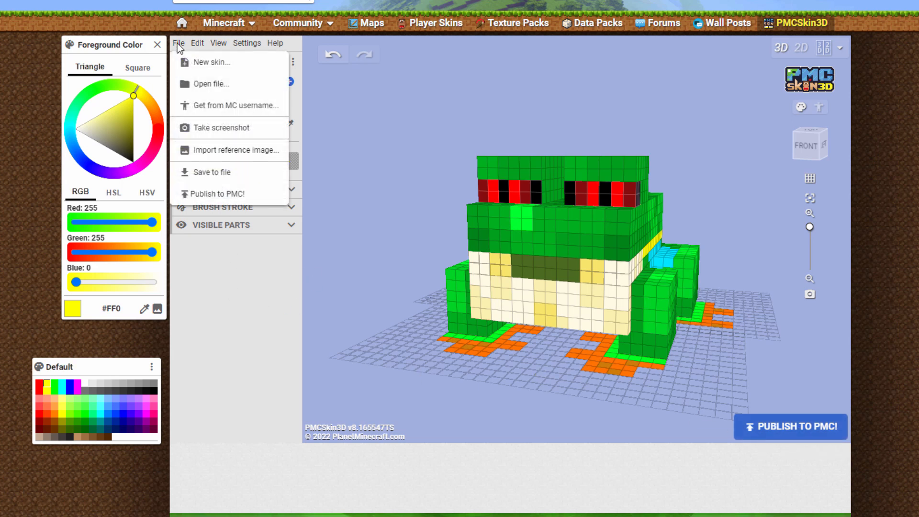
click(205, 173)
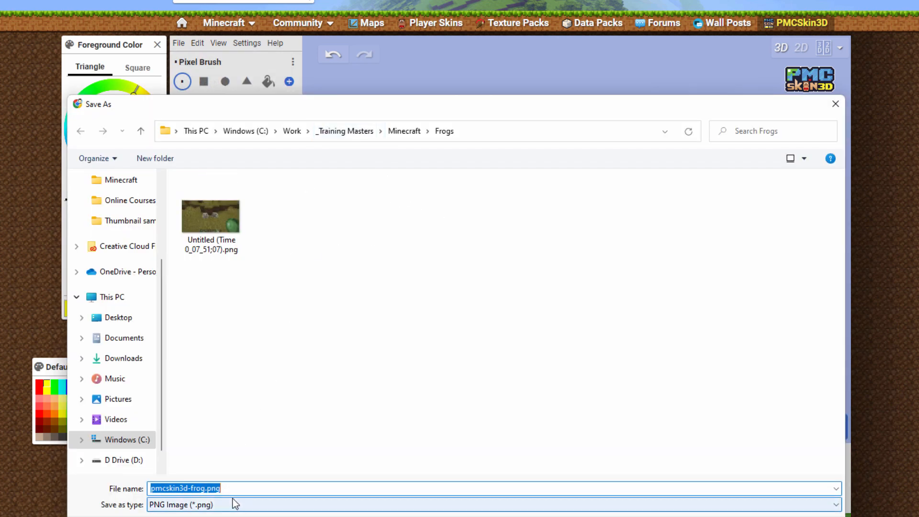
click(220, 490)
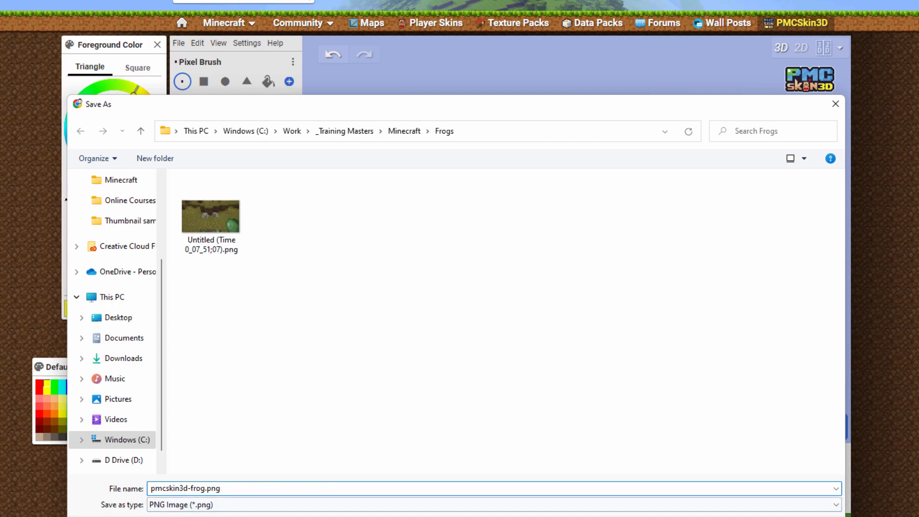
key(Return)
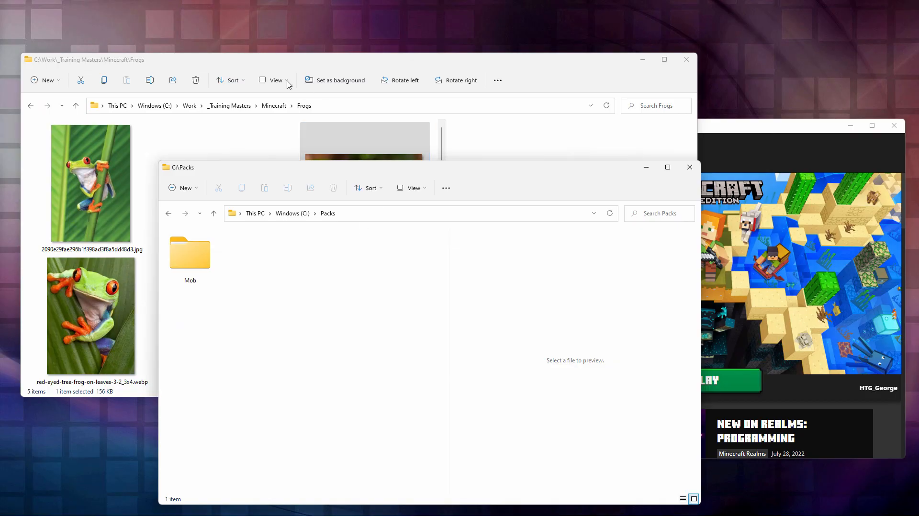
Switch to File Explorer and move pmcskin3d-frog.png from the Frogs folder into C:\Packs
click(269, 62)
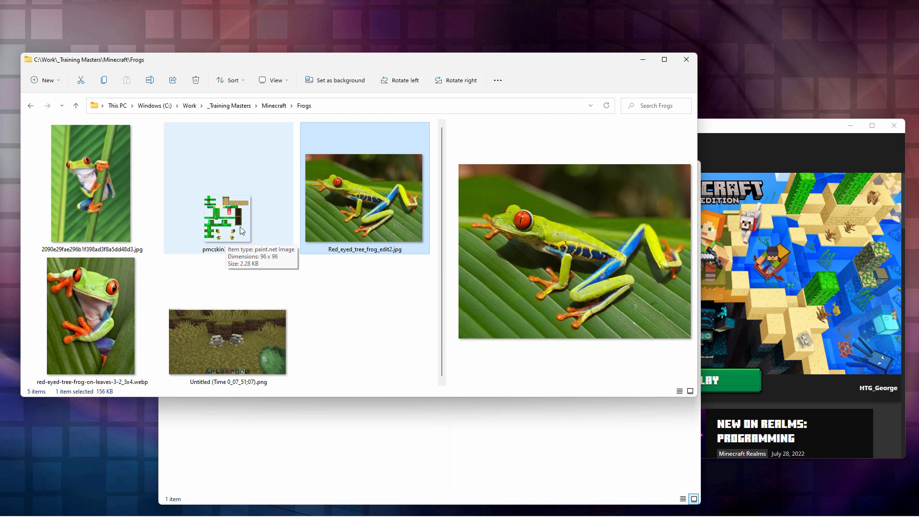
click(349, 426)
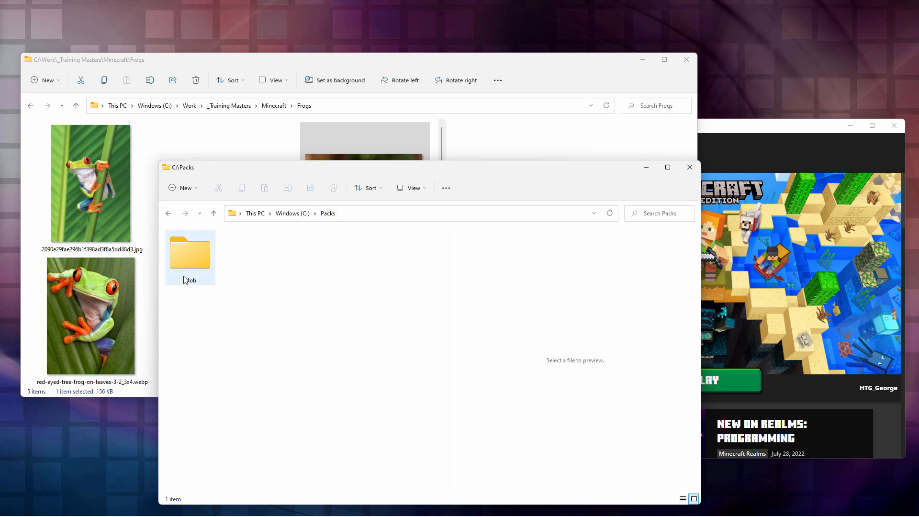
click(769, 143)
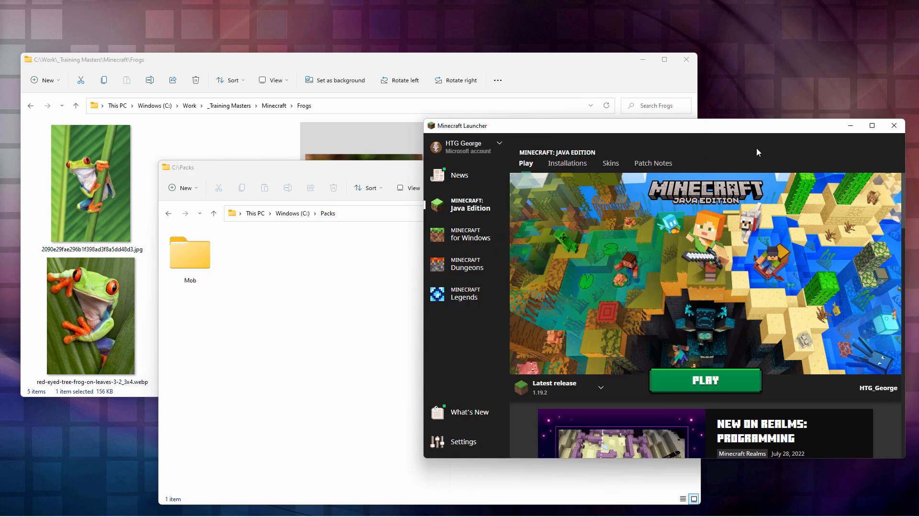
click(309, 74)
click(234, 242)
drag(225, 230, 342, 441)
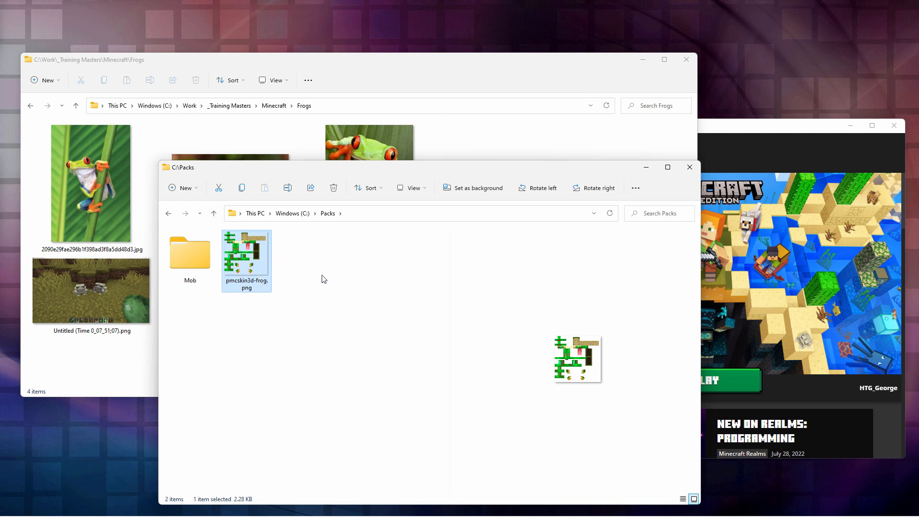
Switch to Minecraft Launcher, open the game folder of the Java Edition Latest release installation, and move its window clear of the Packs folder
click(748, 158)
drag(700, 135, 622, 128)
click(484, 160)
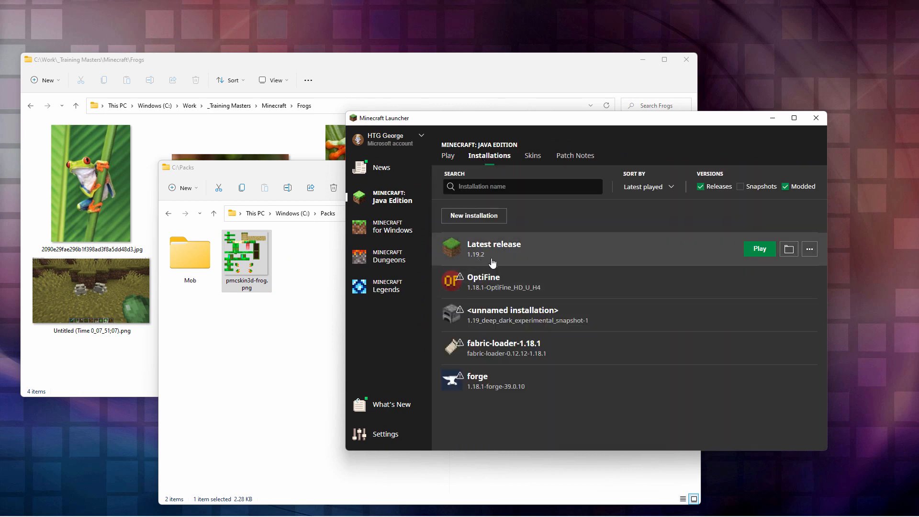
click(789, 249)
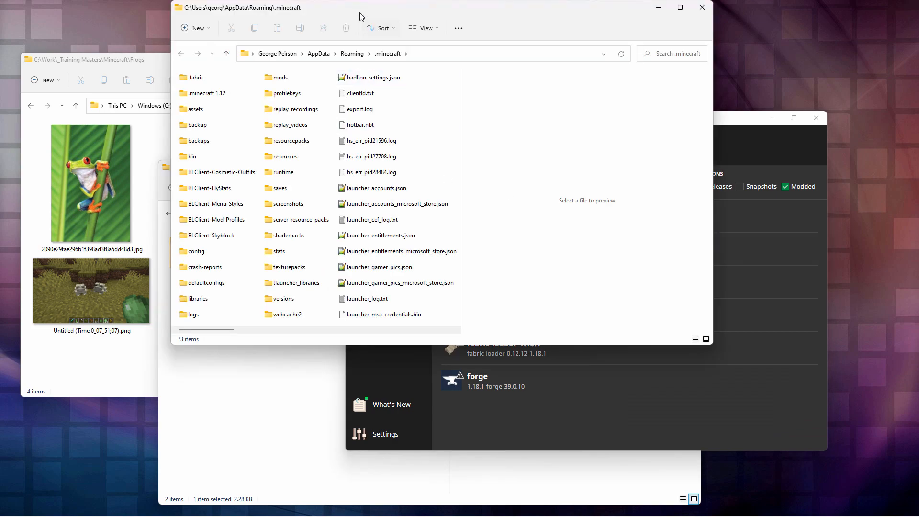
drag(360, 13, 502, 78)
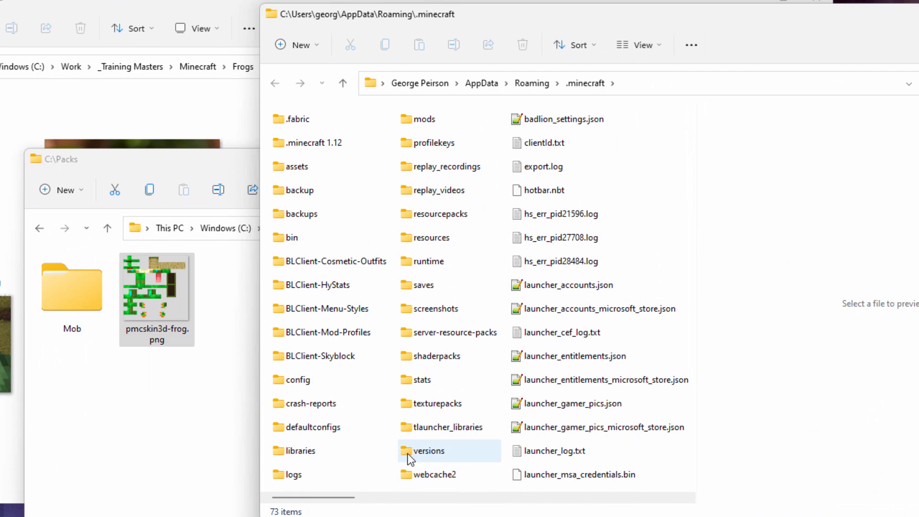
Open the 1.19.2 folder inside the versions folder of .minecraft
double_click(407, 452)
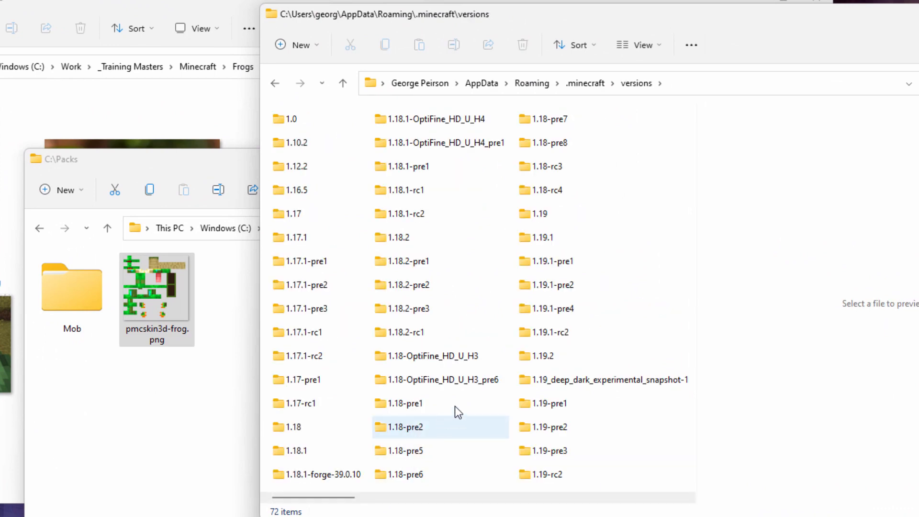
click(536, 359)
double_click(413, 357)
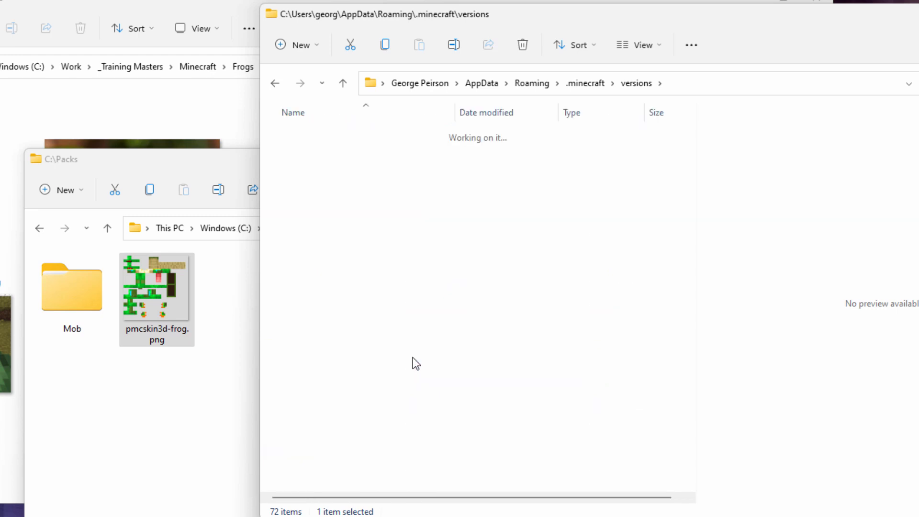
Copy 1.19.2.jar from the version folder into C:\Packs and close the version folder's window
click(317, 139)
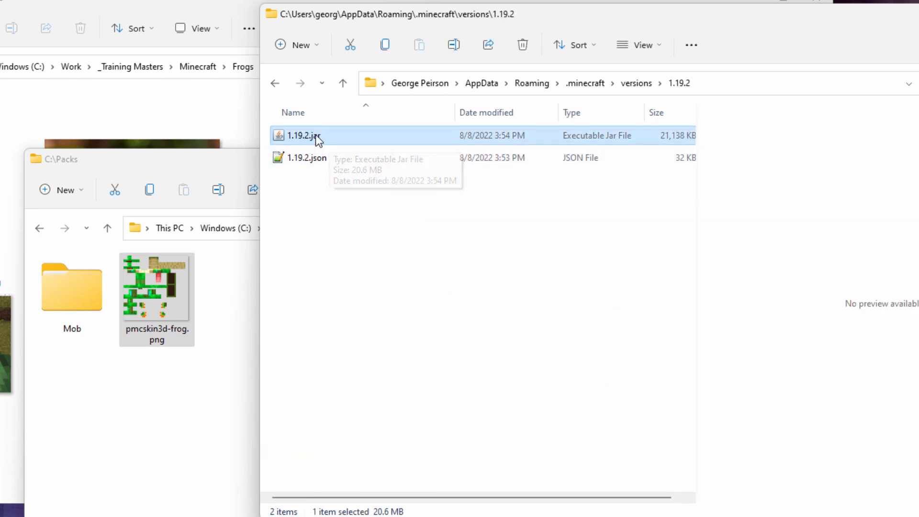
click(662, 49)
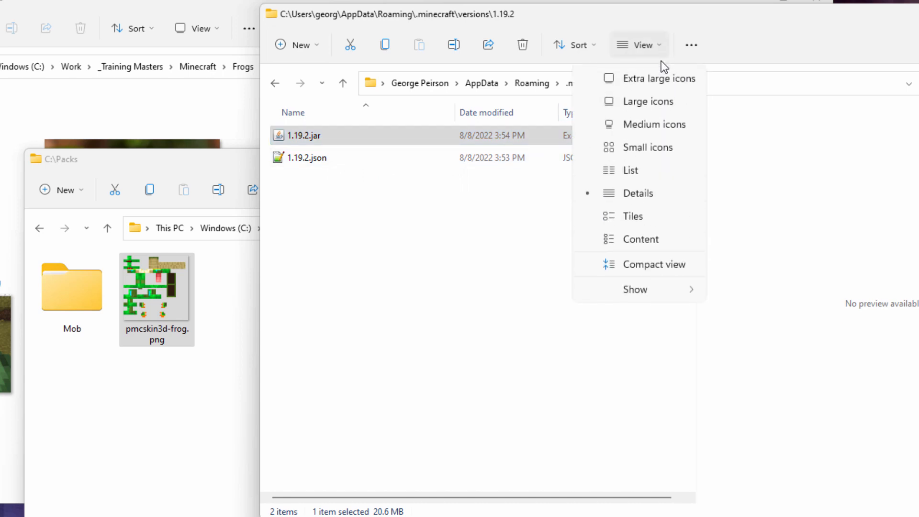
mouse_move(645, 291)
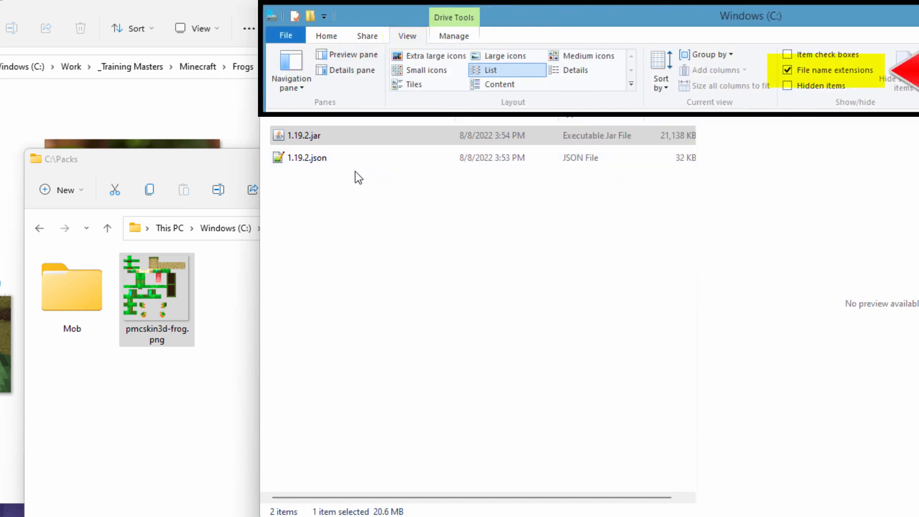
click(289, 136)
right_drag(288, 135, 130, 455)
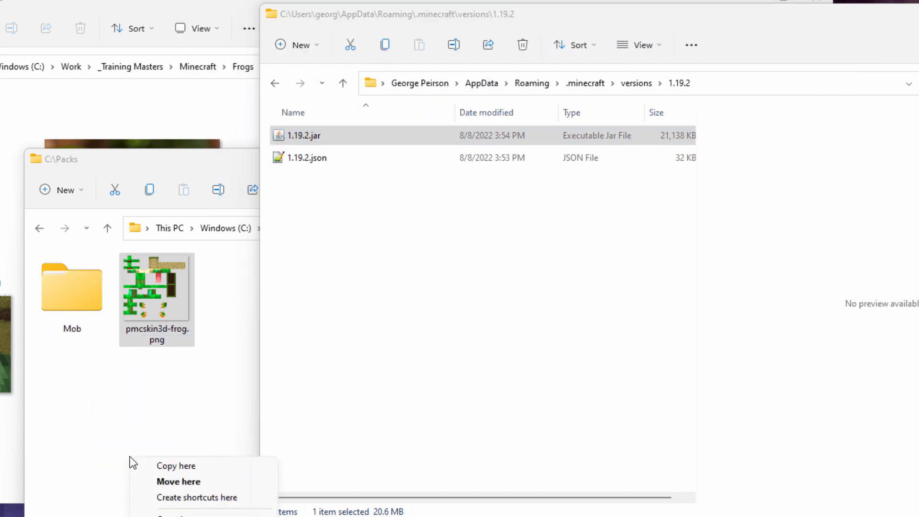
click(153, 468)
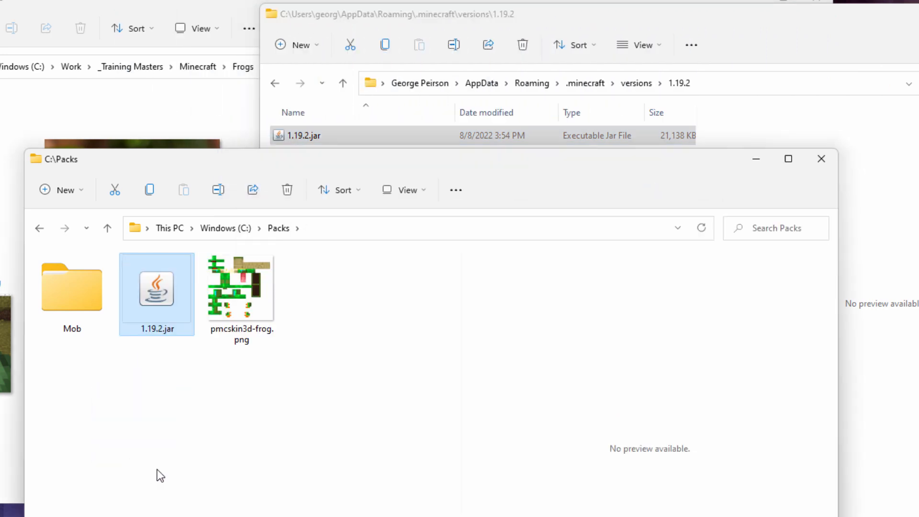
drag(865, 31, 909, 33)
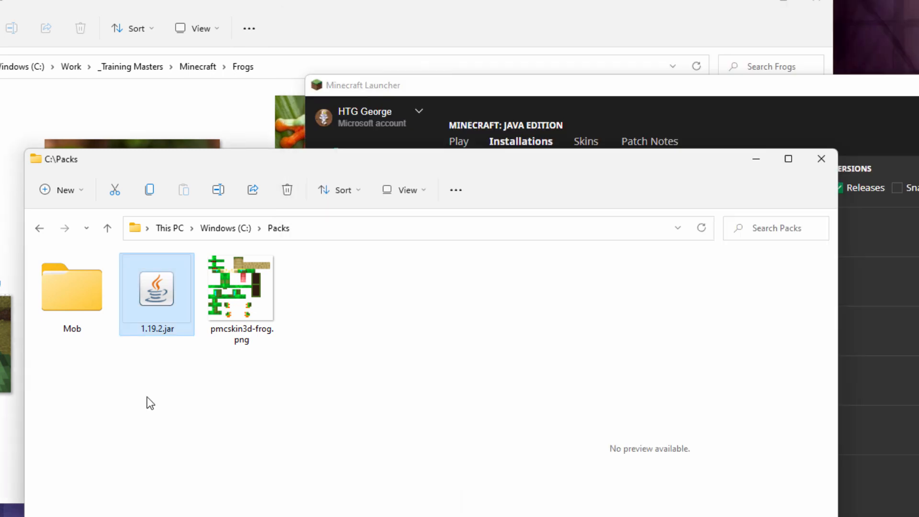
click(793, 13)
click(815, 2)
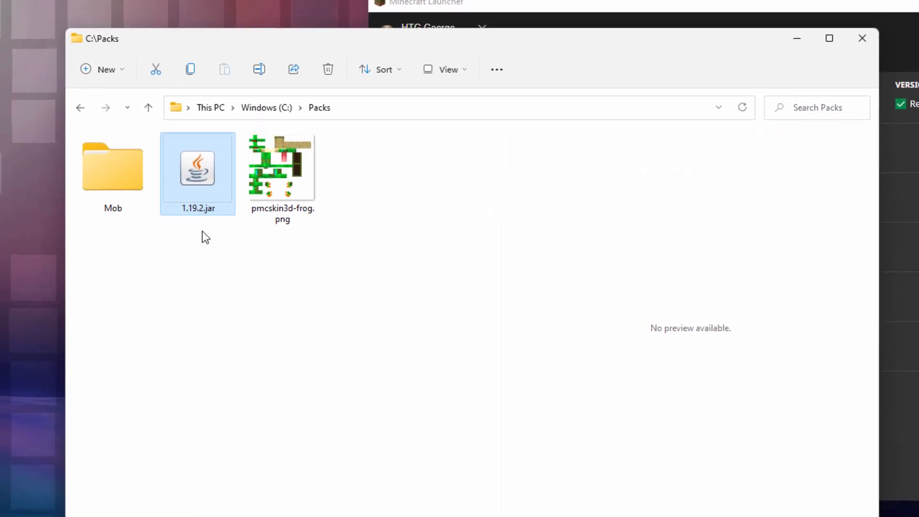
Rename 1.19.2.jar in the Packs folder to 1.19.2.zip and accept the file extension change
click(205, 214)
click(220, 208)
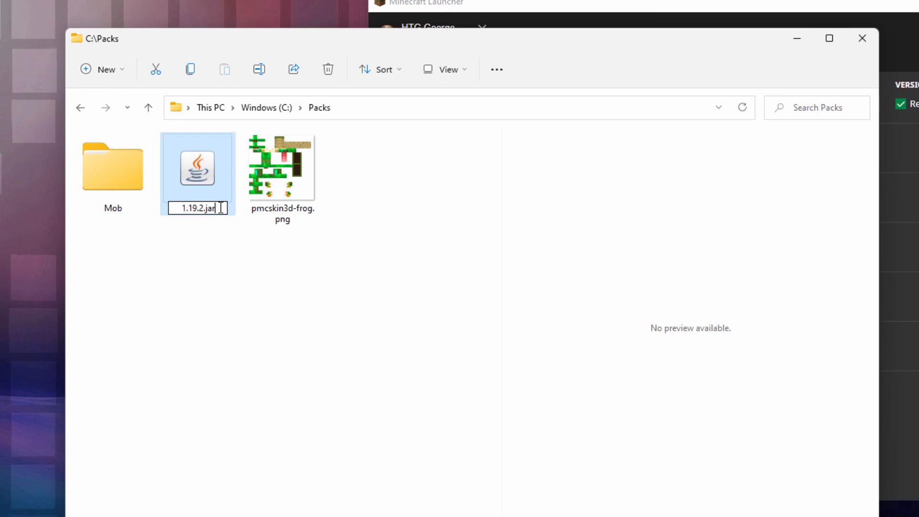
key(BackSpace)
key(BackSpace)
key(BackSpace)
text(zip)
key(Return)
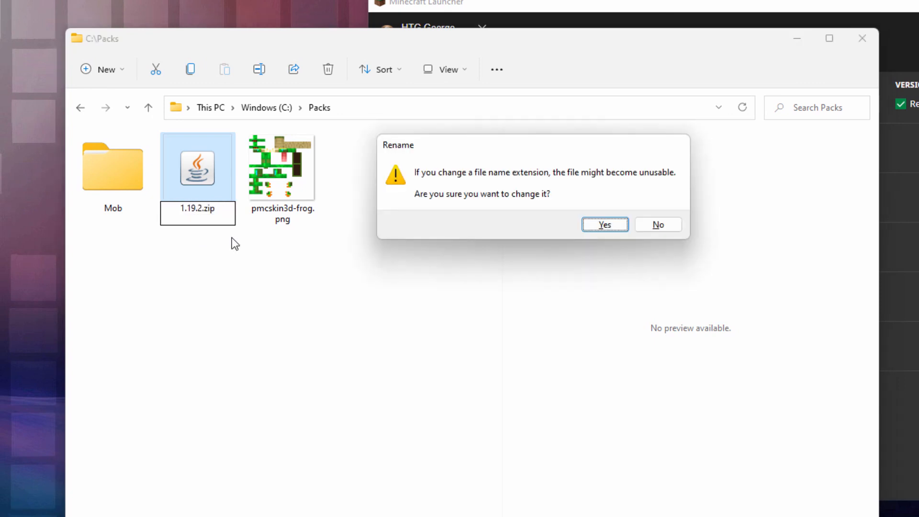
click(605, 225)
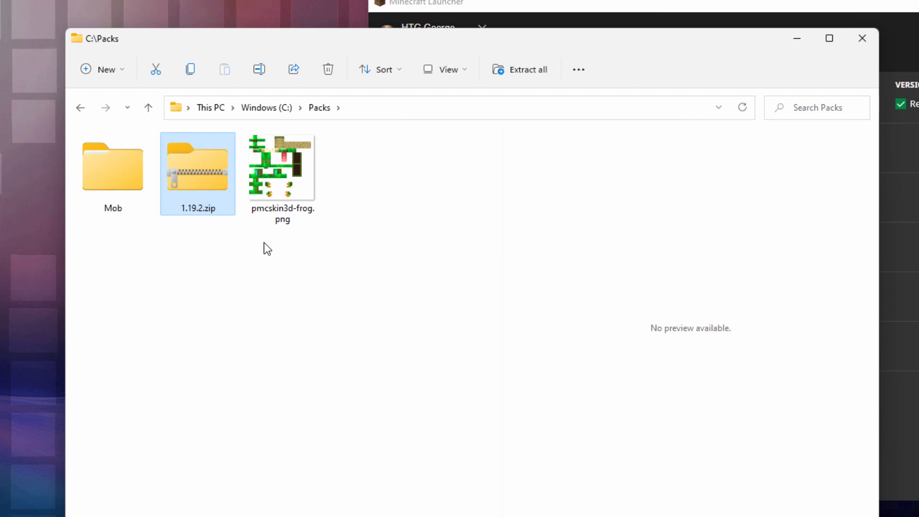
Open 1.19.2.zip in a new window and move that window clear of the Packs folder's files
right_click(205, 173)
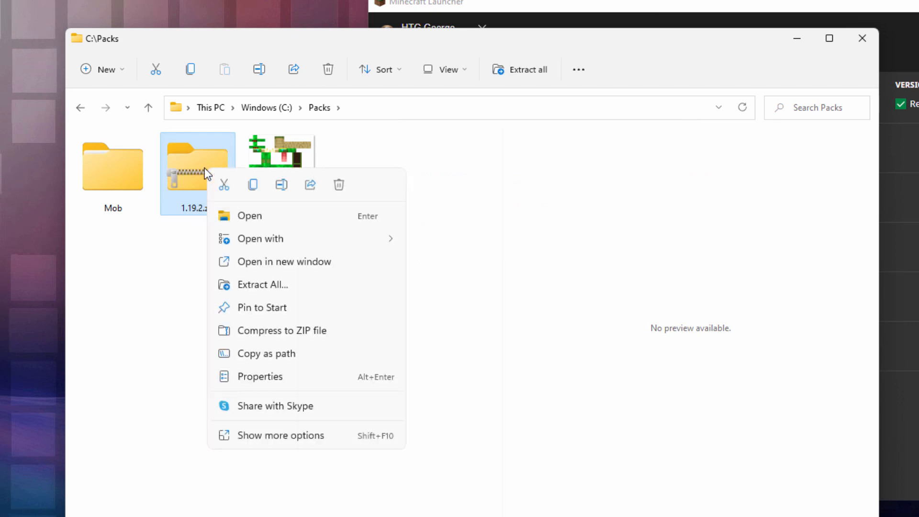
click(328, 262)
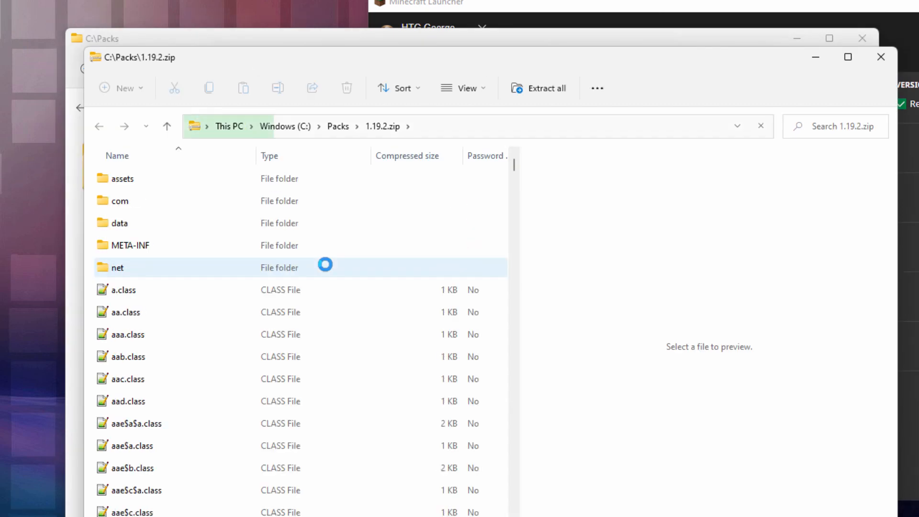
drag(395, 64, 634, 5)
Browse inside 1.19.2.zip to the assets\minecraft\textures\entity\frog folder
double_click(347, 122)
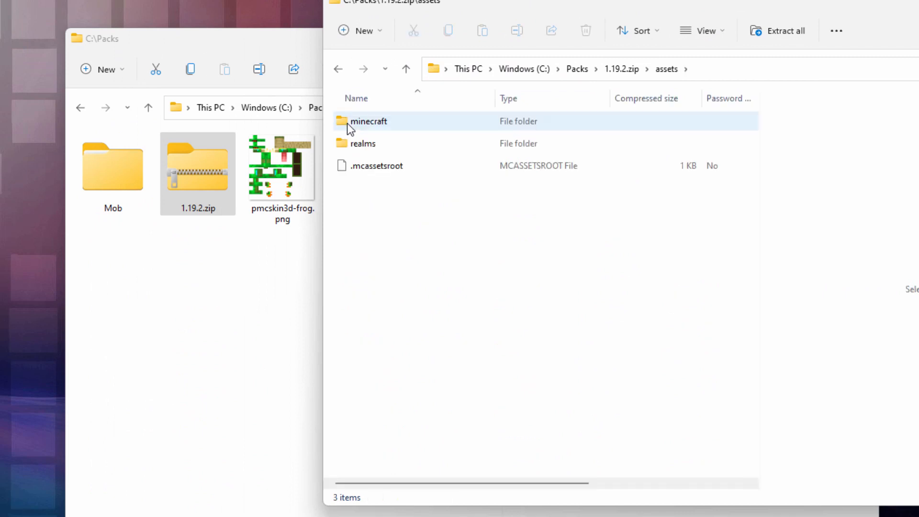
double_click(346, 122)
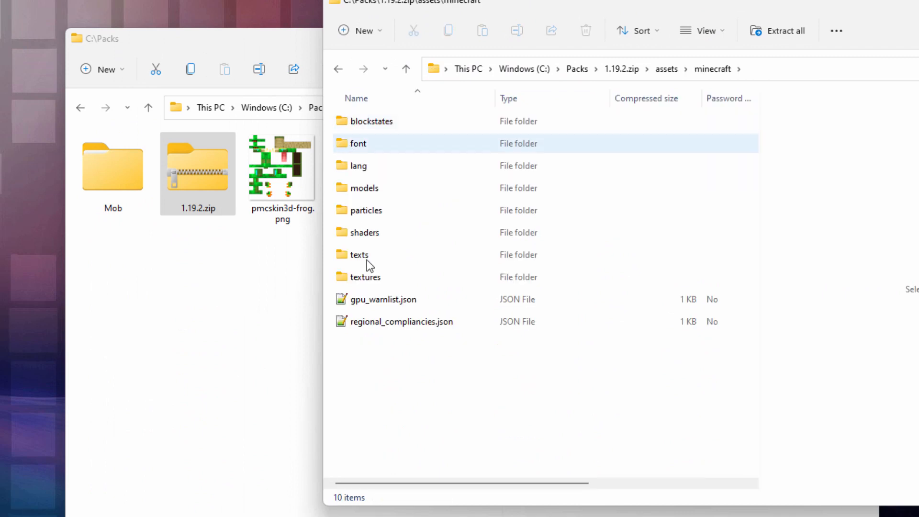
double_click(351, 276)
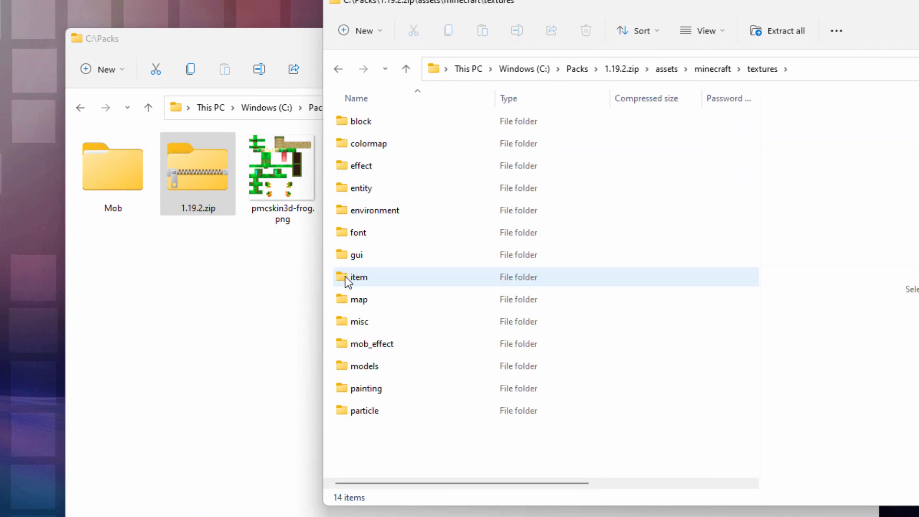
double_click(350, 189)
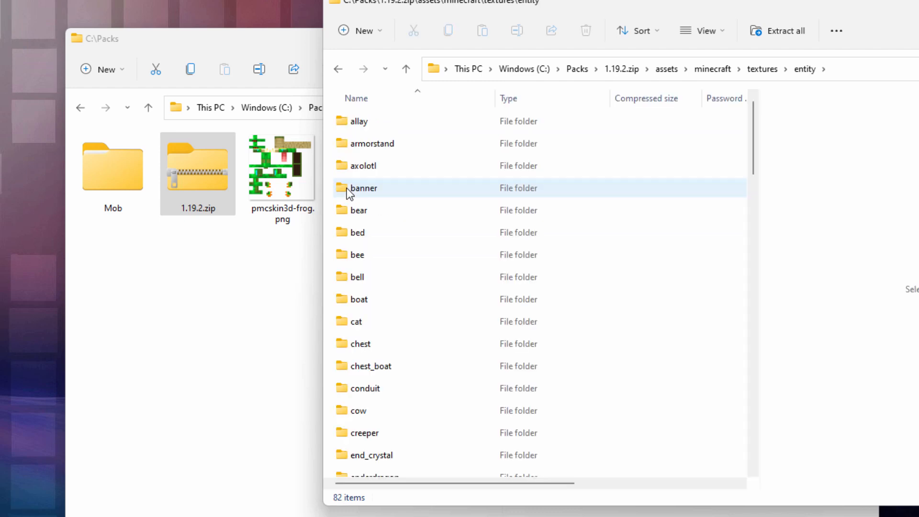
scroll(391, 229, down, 5)
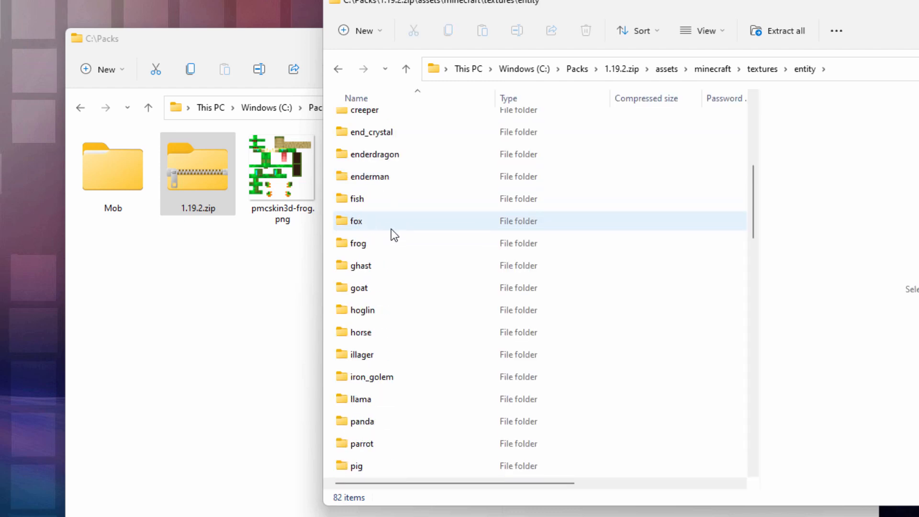
double_click(345, 244)
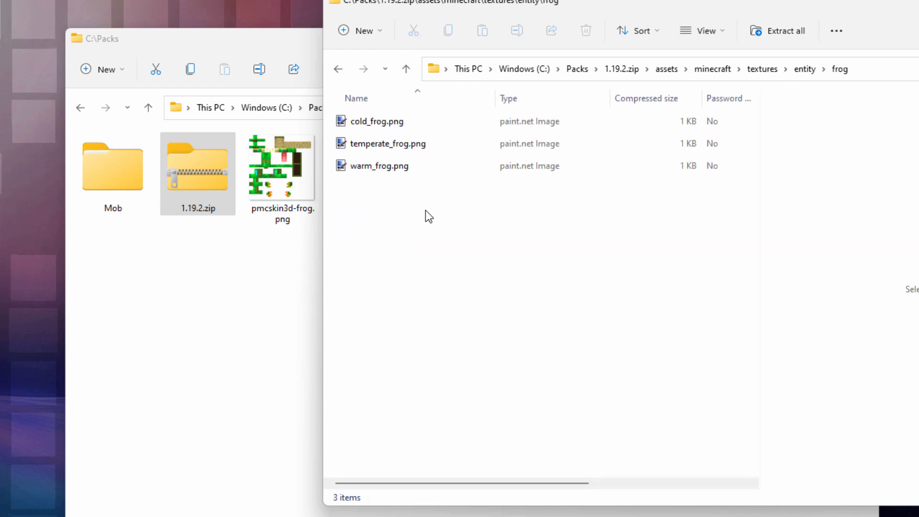
Show the frog textures as large icons and copy cold_frog.png, temperate_frog.png and warm_frog.png into C:\Packs
click(721, 35)
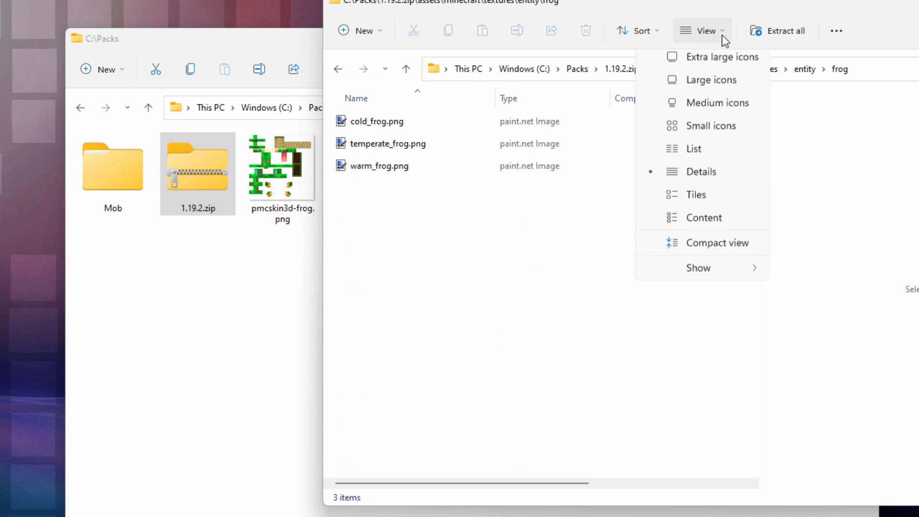
click(724, 88)
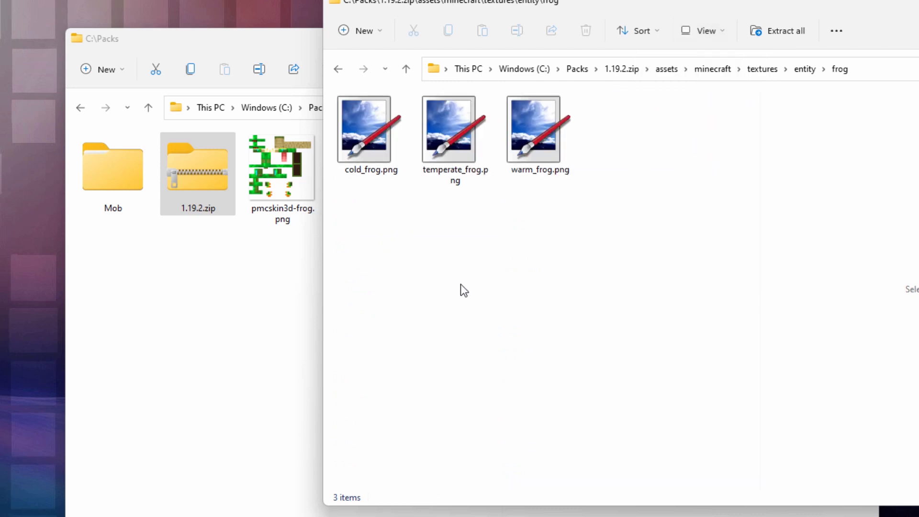
key(ctrl+a)
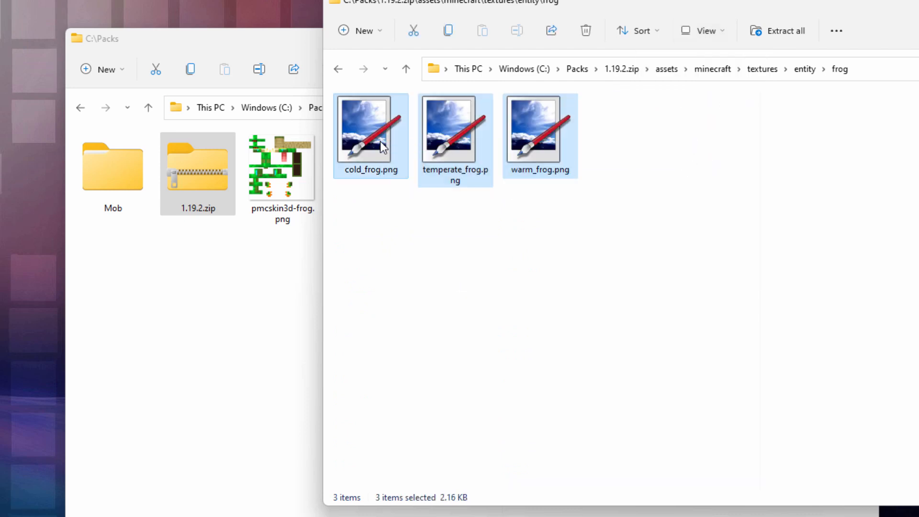
right_drag(380, 142, 208, 317)
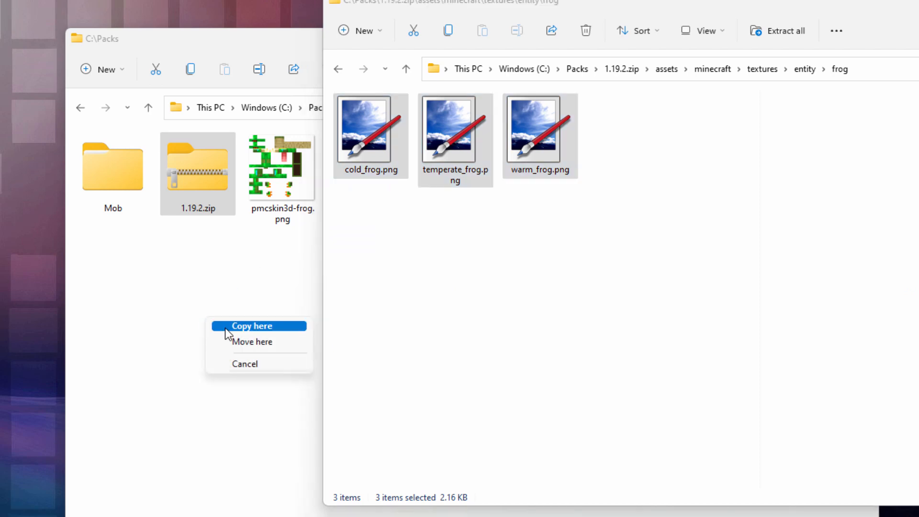
click(225, 328)
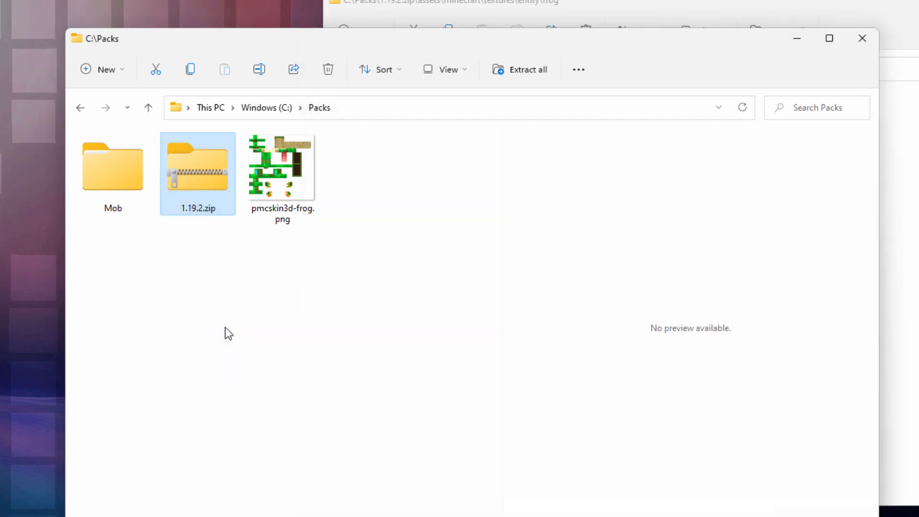
click(315, 302)
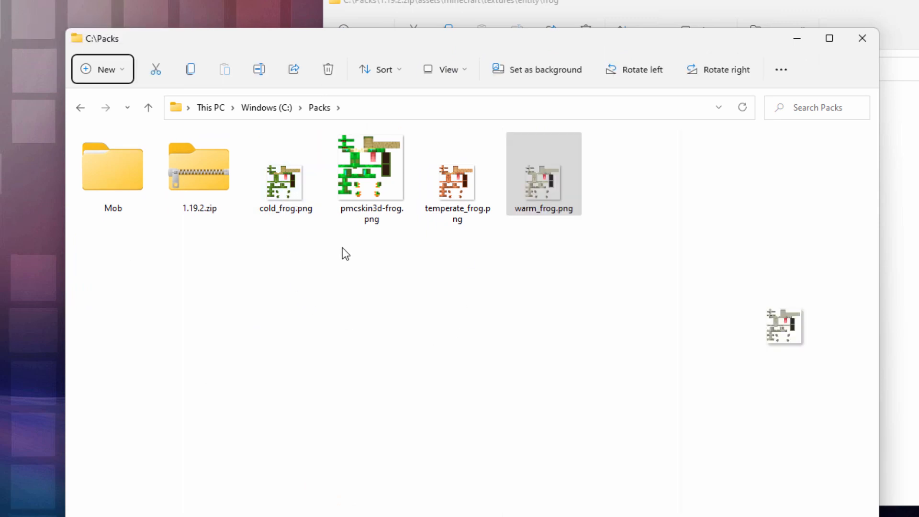
Arrange the two windows so the zip's frog folder path stays visible above the Packs folder, and clear the file selection
drag(603, 36, 616, 99)
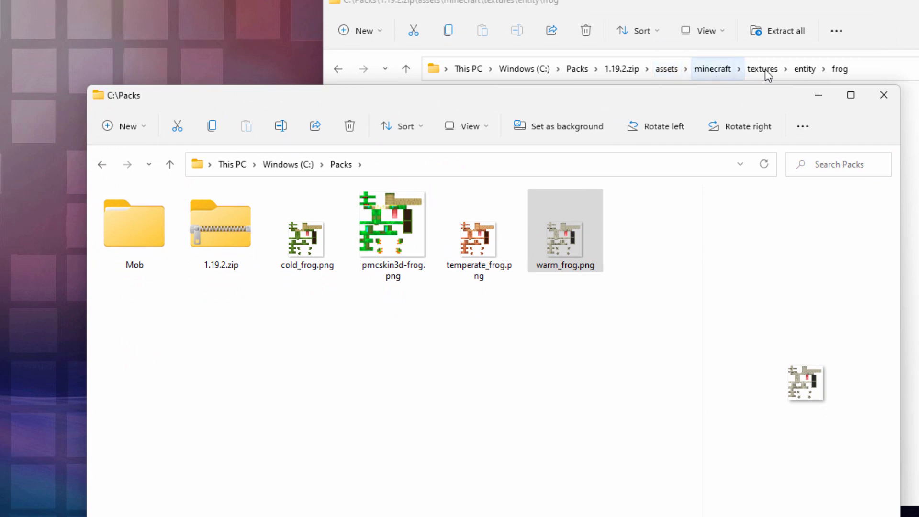
drag(627, 98, 789, 103)
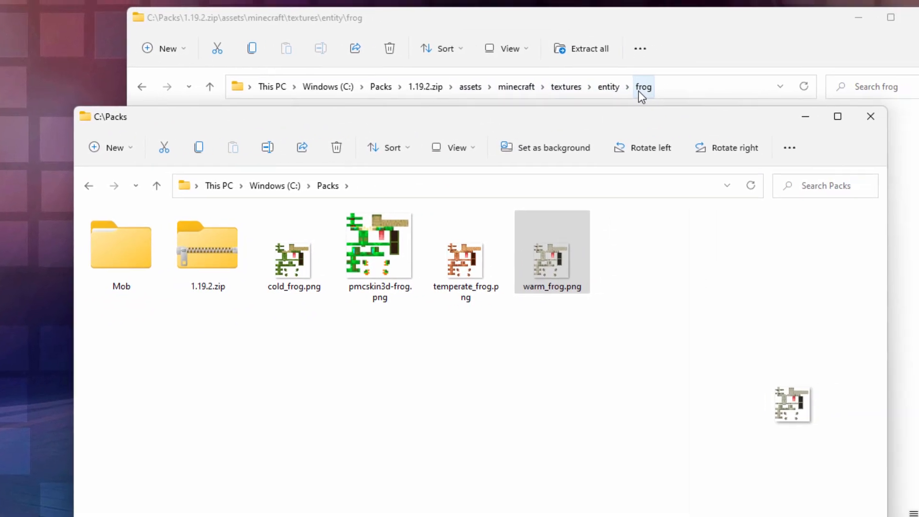
click(205, 358)
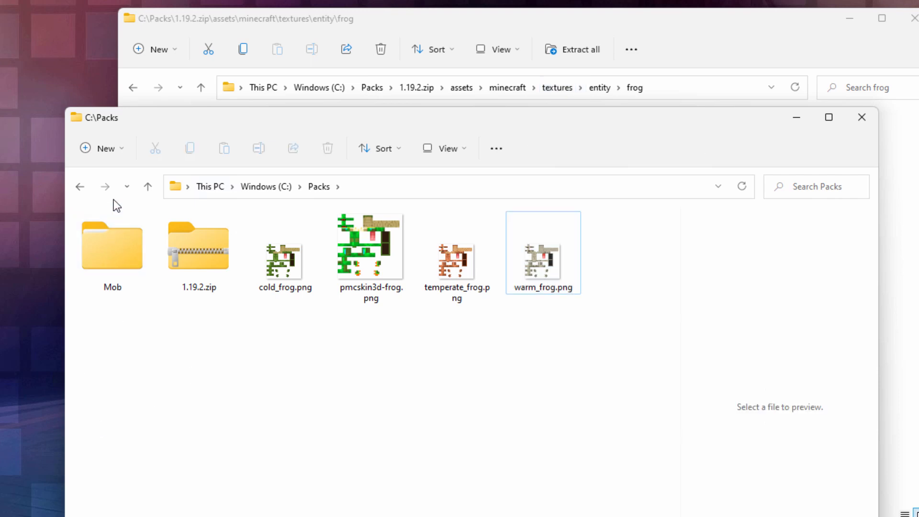
Create a folder named assets in C:\Packs and open it
click(123, 154)
click(117, 185)
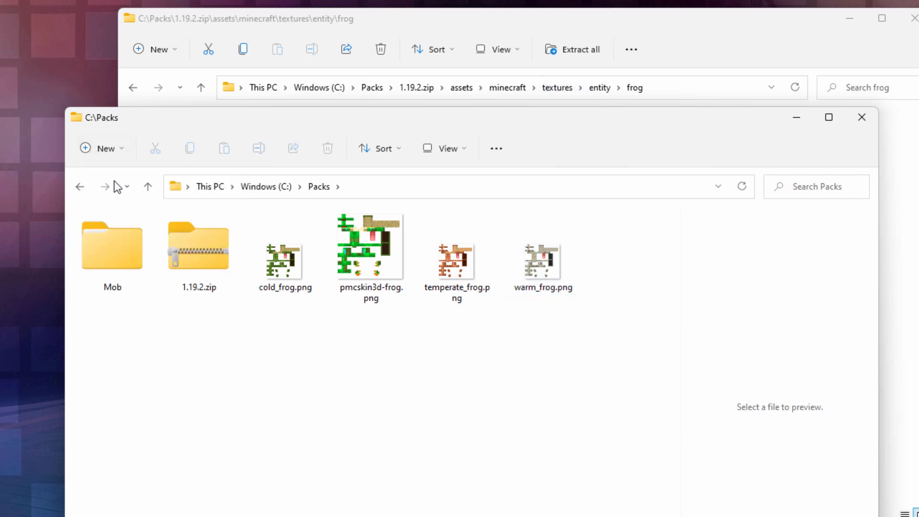
text(assets)
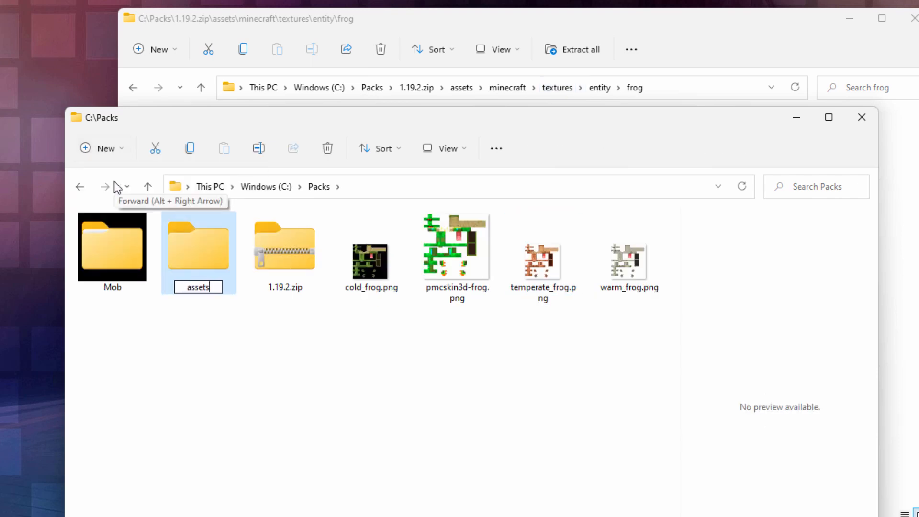
click(191, 337)
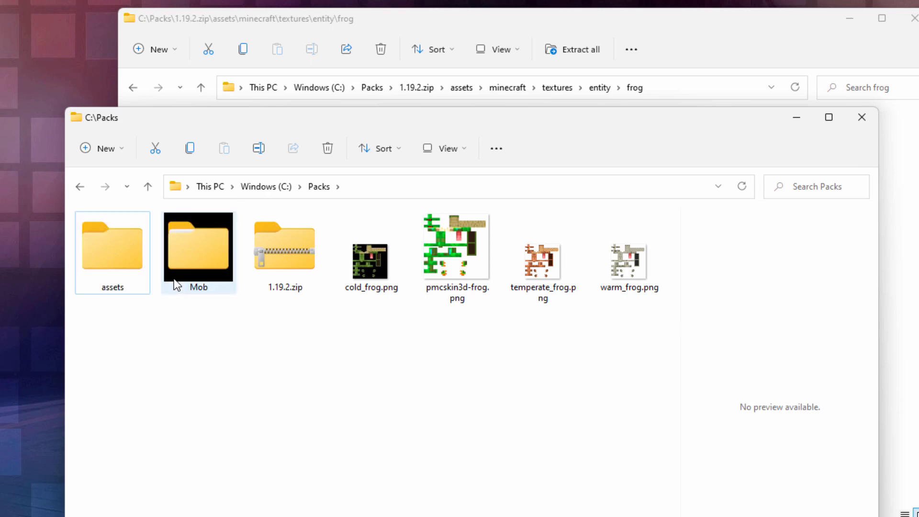
double_click(120, 250)
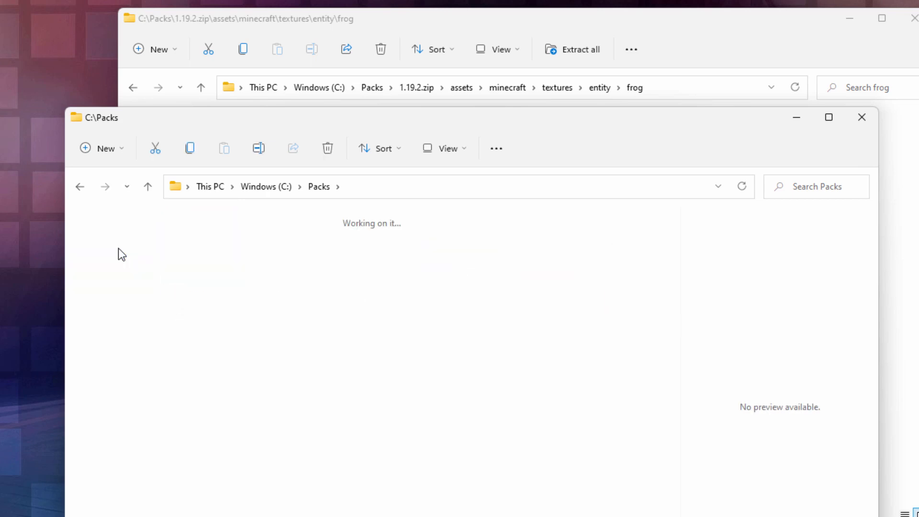
Create a folder named minecraft inside assets and open it
click(125, 152)
click(123, 180)
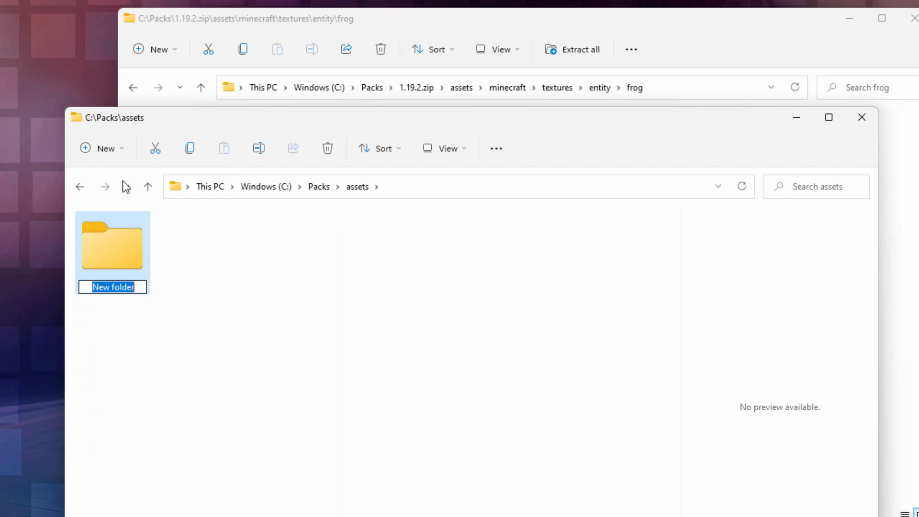
text(minecraft)
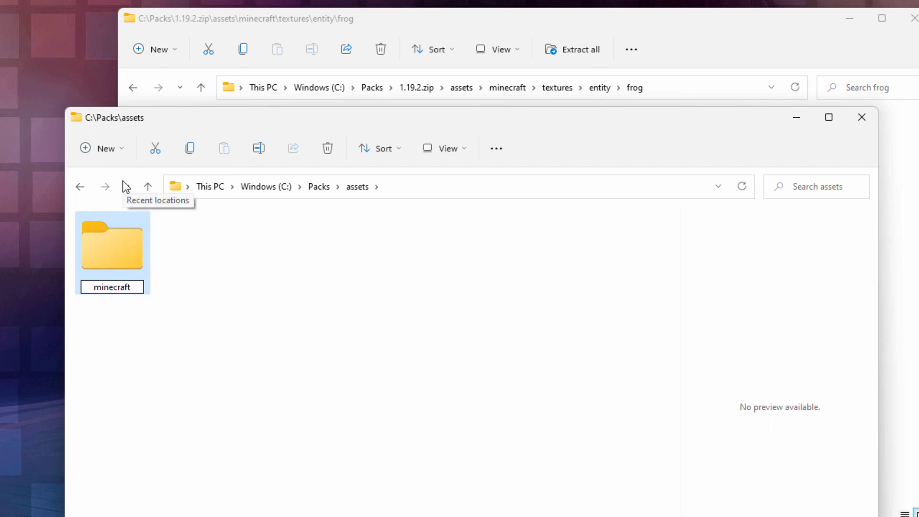
click(183, 327)
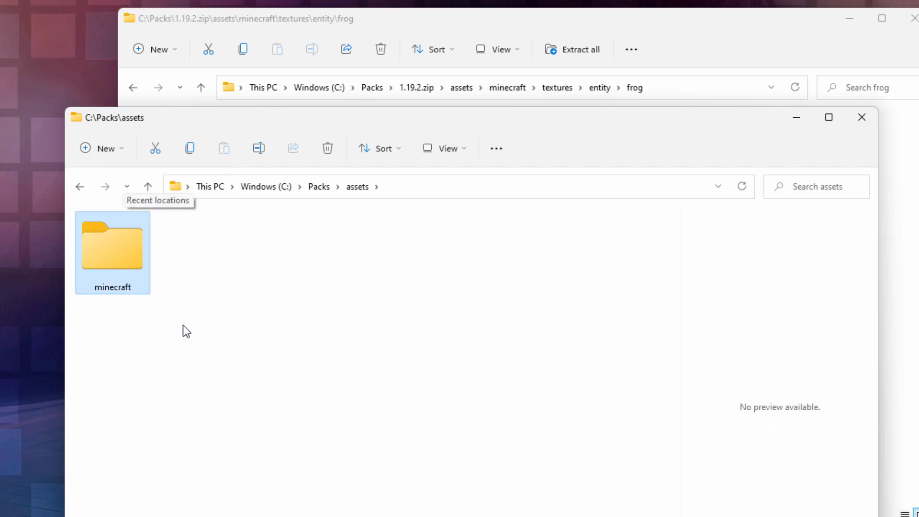
double_click(123, 259)
Create a folder named textures inside minecraft and open it
click(125, 148)
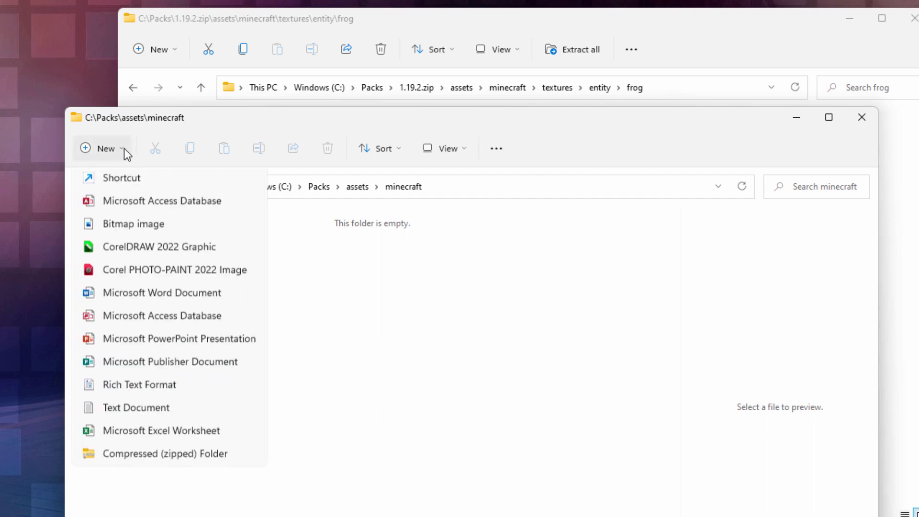
click(122, 180)
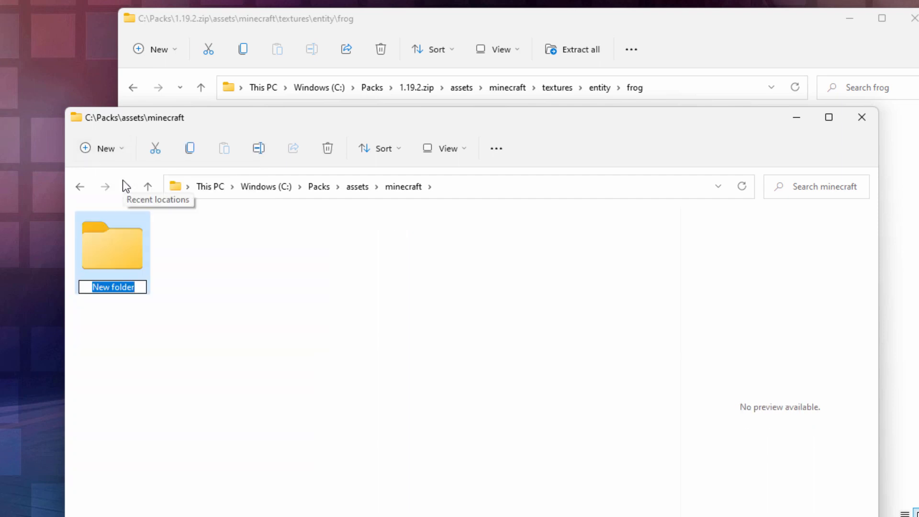
text(textures)
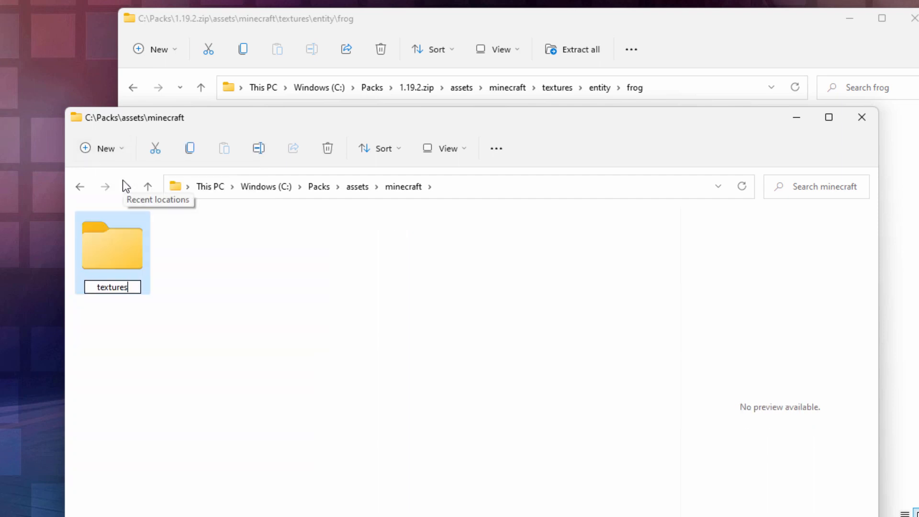
key(Return)
double_click(113, 234)
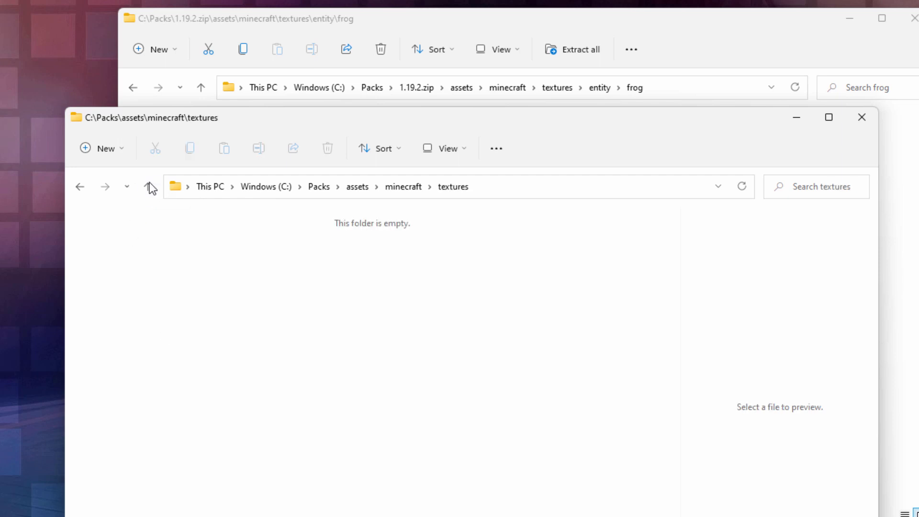
Create a folder named entity inside textures and open it
click(123, 147)
click(123, 181)
text(entity)
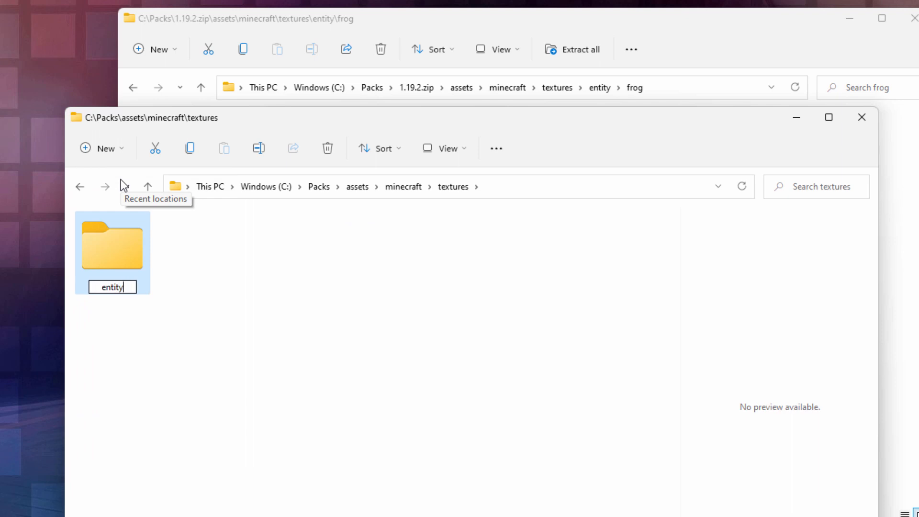
click(114, 252)
double_click(114, 251)
Create a folder named frog inside entity and open it
click(120, 146)
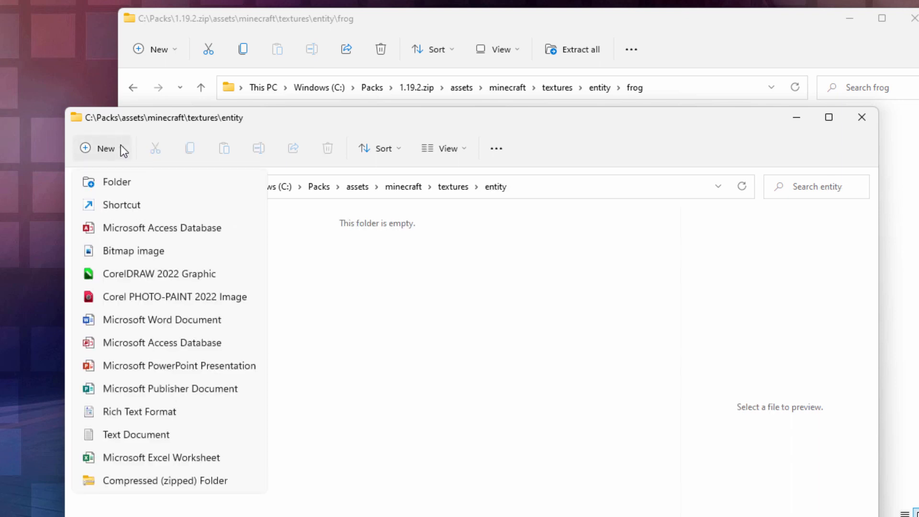
click(123, 179)
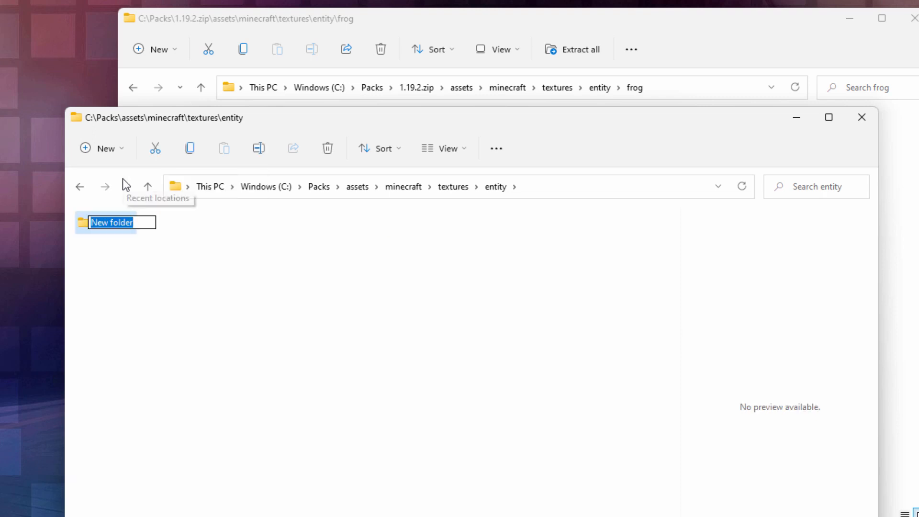
text(frog)
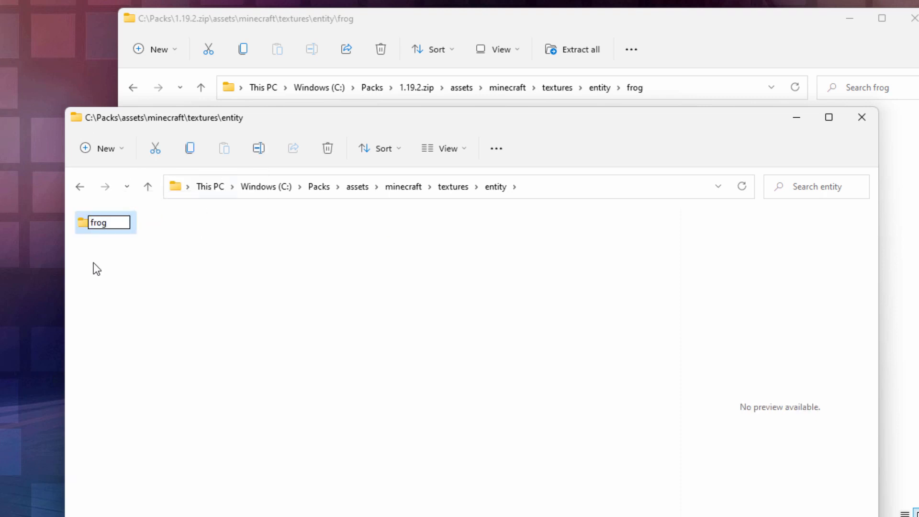
click(96, 277)
double_click(85, 221)
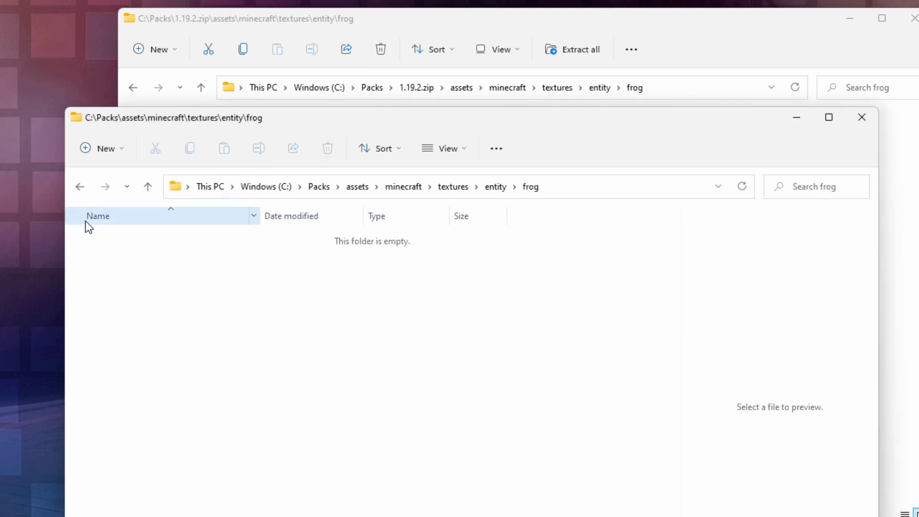
Go back to C:\Packs and copy the pmcskin3d-frog.png texture file
drag(481, 120, 359, 81)
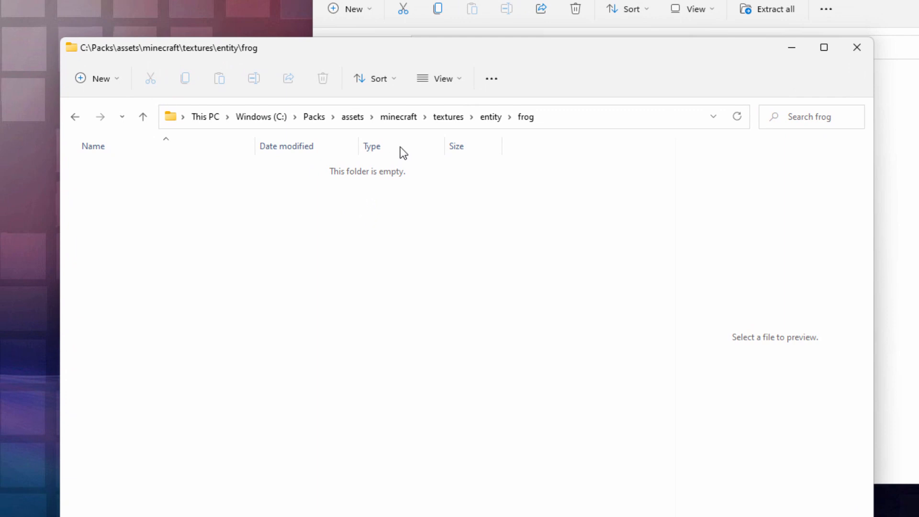
click(319, 116)
click(618, 203)
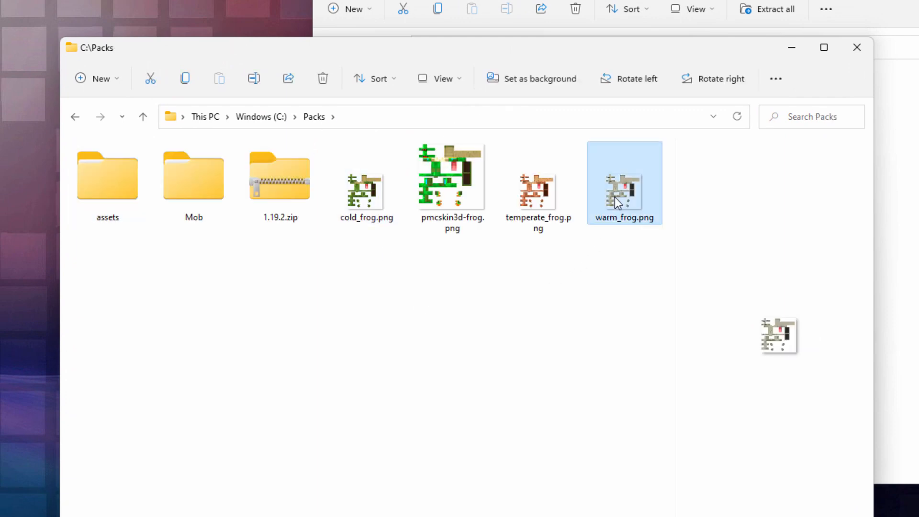
click(446, 184)
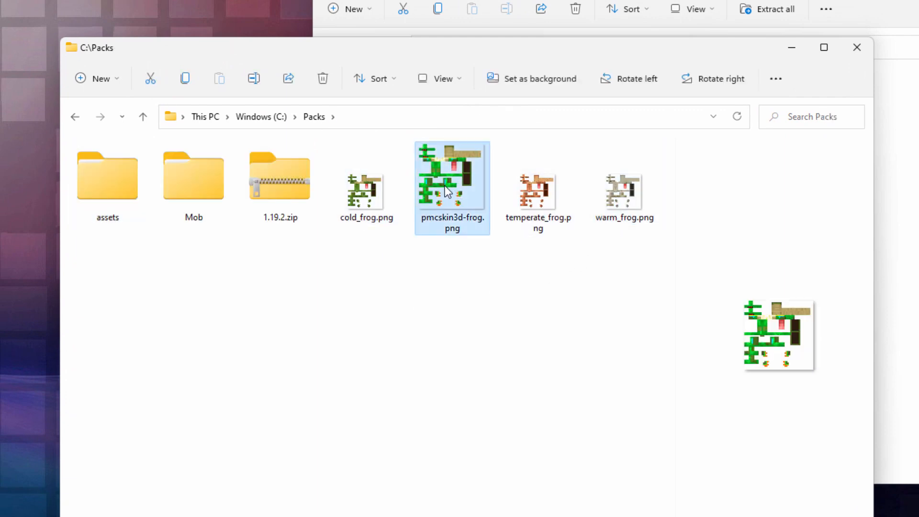
right_click(442, 185)
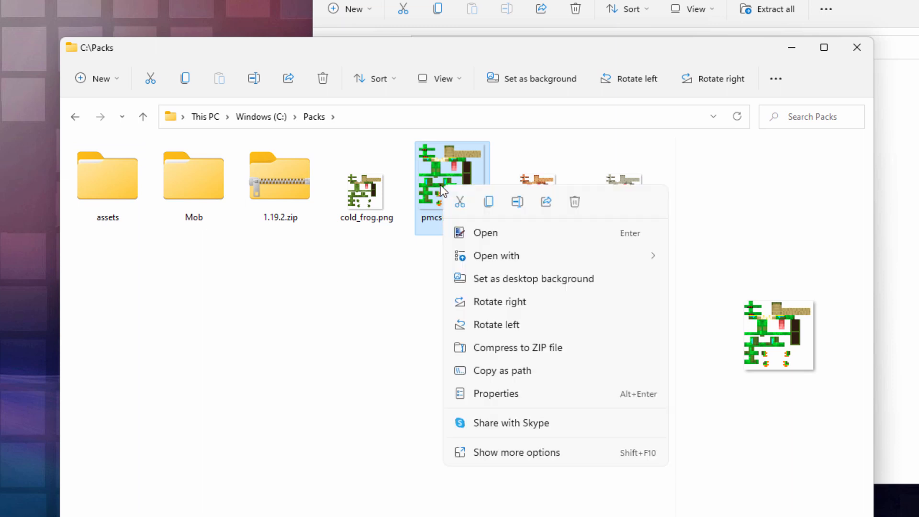
click(488, 203)
Paste the copied texture into C:\Packs\assets\minecraft\textures\entity\frog
double_click(112, 179)
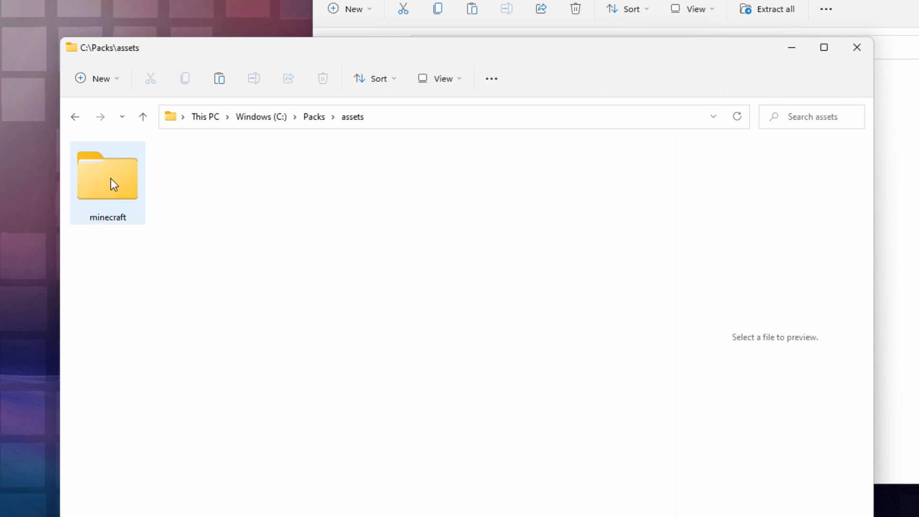
double_click(110, 178)
double_click(111, 178)
double_click(111, 178)
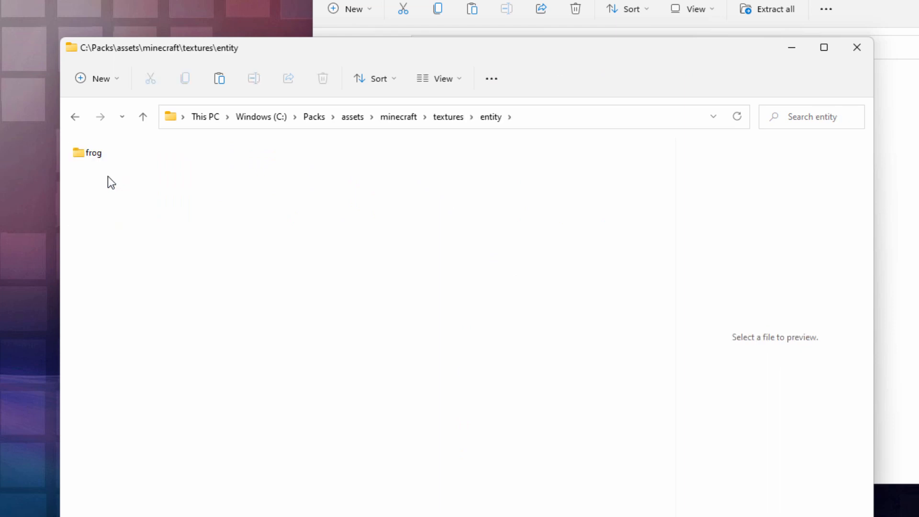
double_click(79, 152)
right_click(240, 205)
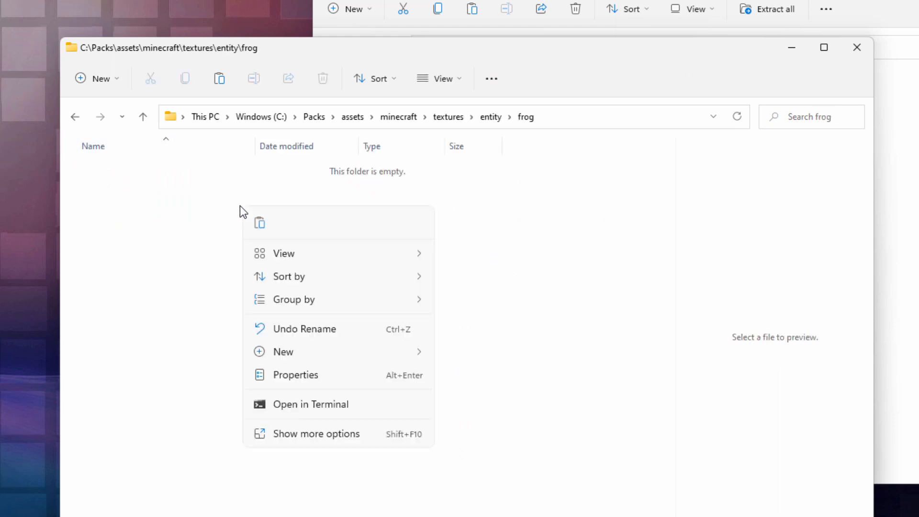
click(259, 224)
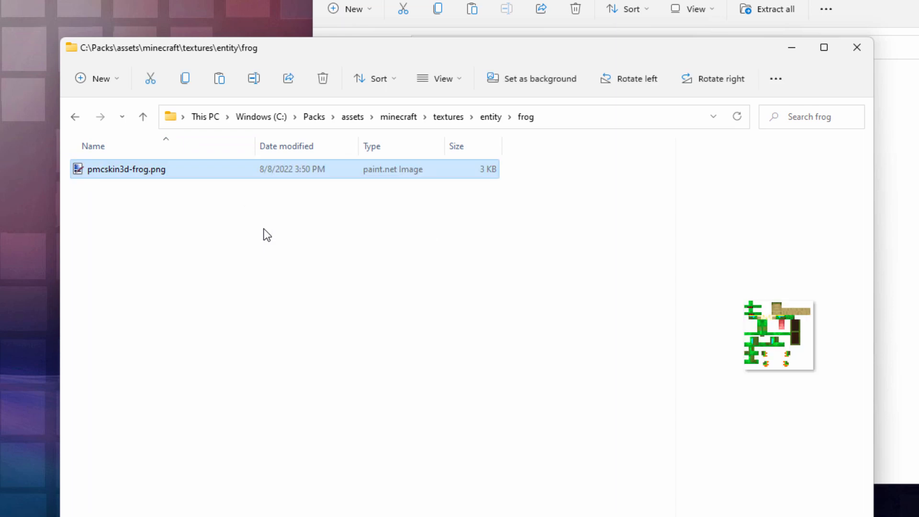
Show the contents of the frog folder as large icons
click(461, 79)
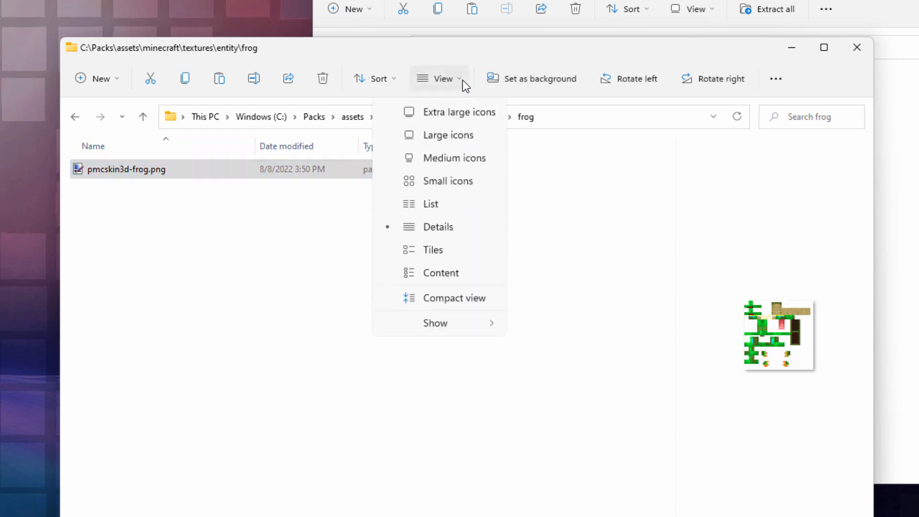
click(460, 136)
click(99, 229)
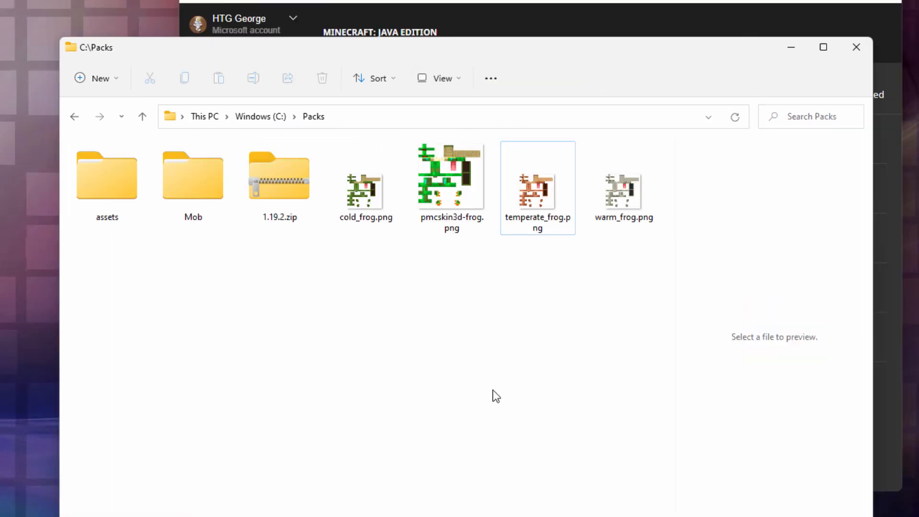
Copy the base file name of temperate_frog.png in C:\Packs, leaving that file's name as it is
click(548, 229)
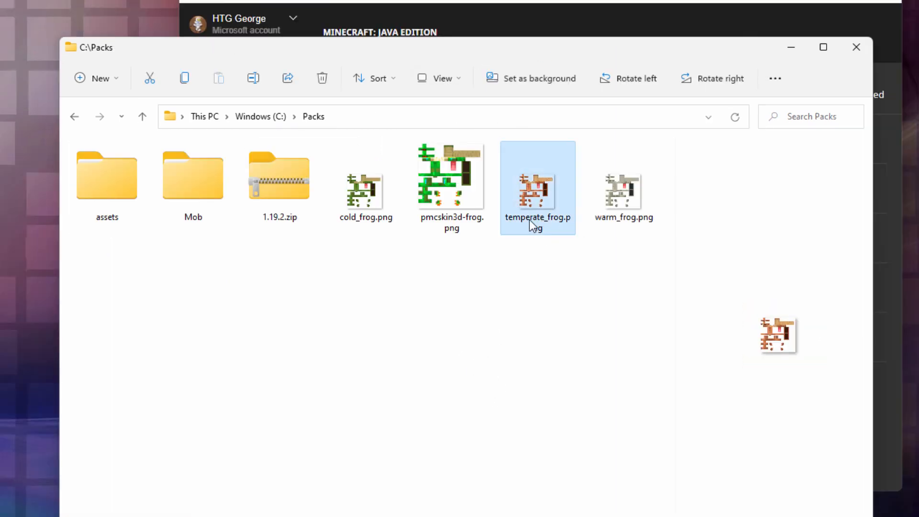
click(530, 220)
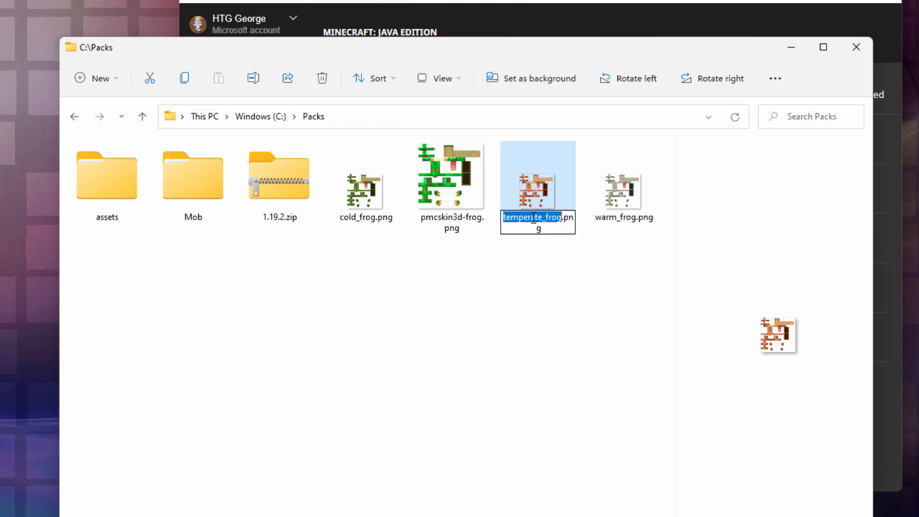
right_click(533, 218)
click(565, 263)
key(Return)
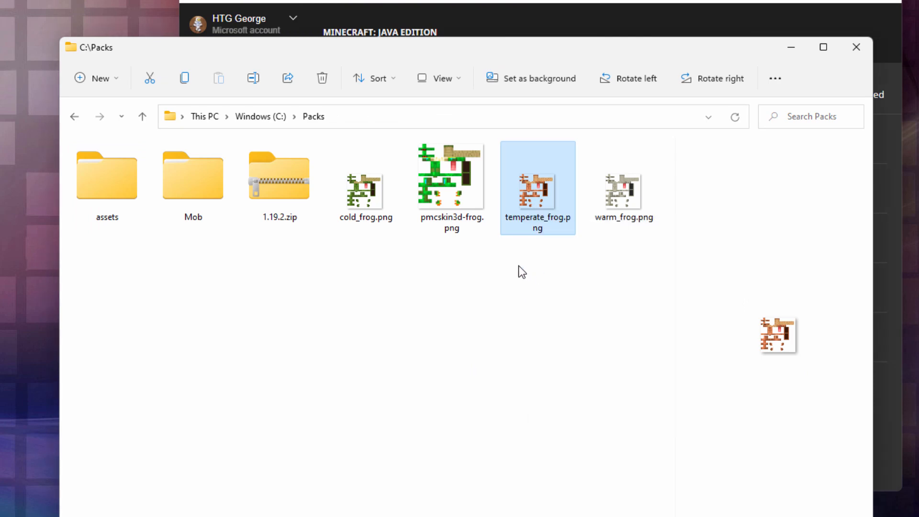
Rename pmcskin3d-frog.png in the assets\minecraft\textures\entity\frog folder as temperate_frog.png using the copied name
double_click(101, 184)
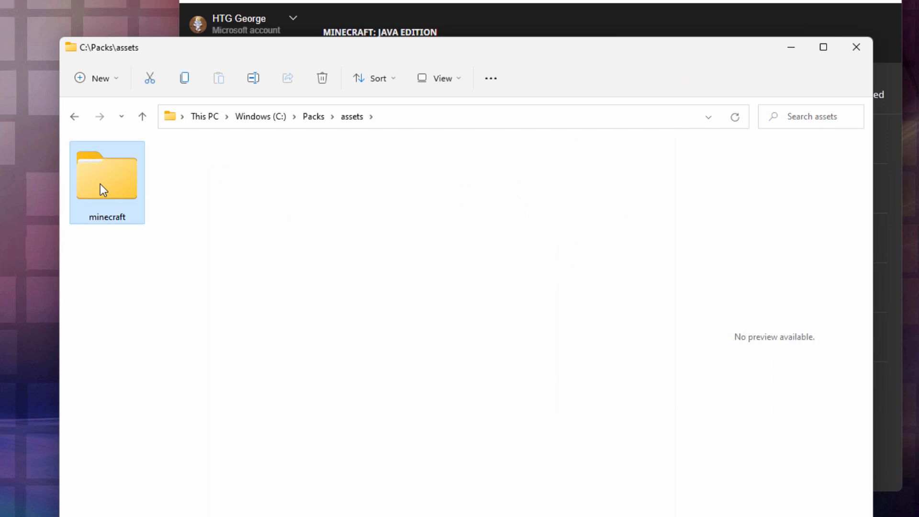
double_click(101, 185)
double_click(101, 184)
double_click(100, 184)
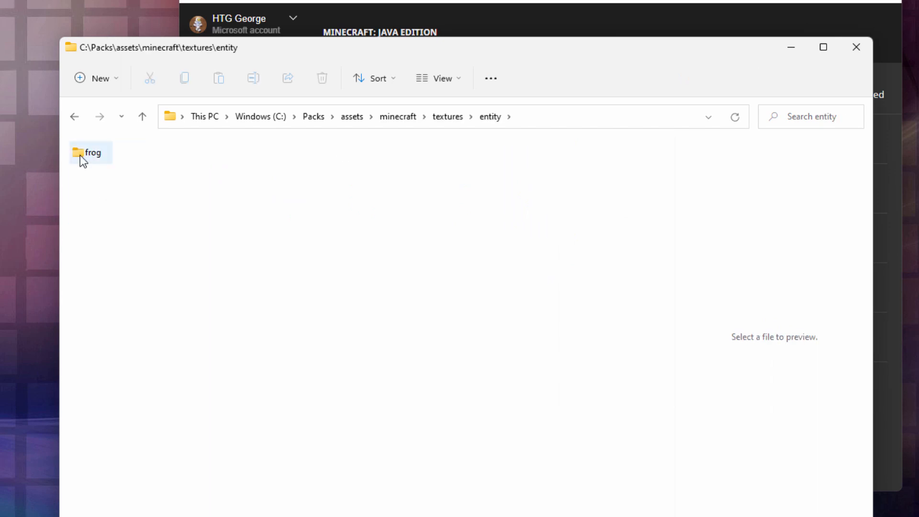
double_click(87, 153)
click(99, 223)
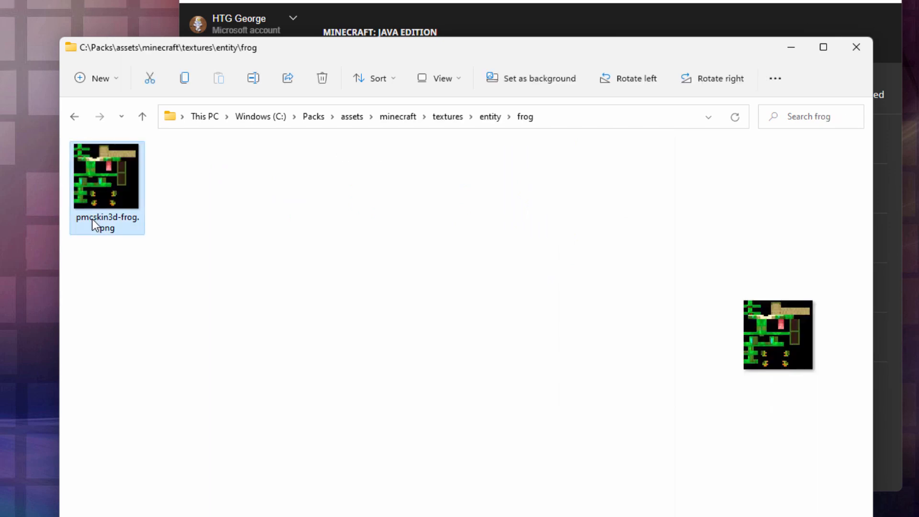
click(93, 220)
right_click(92, 220)
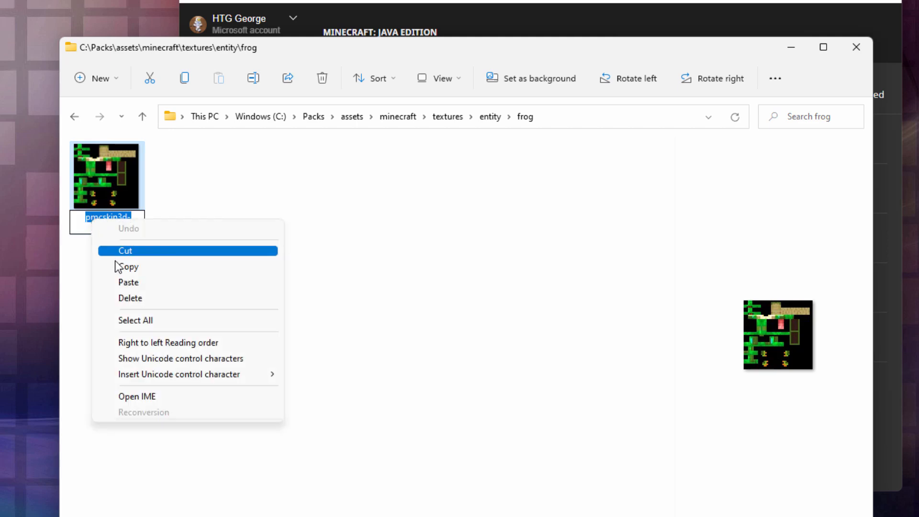
click(125, 281)
key(Return)
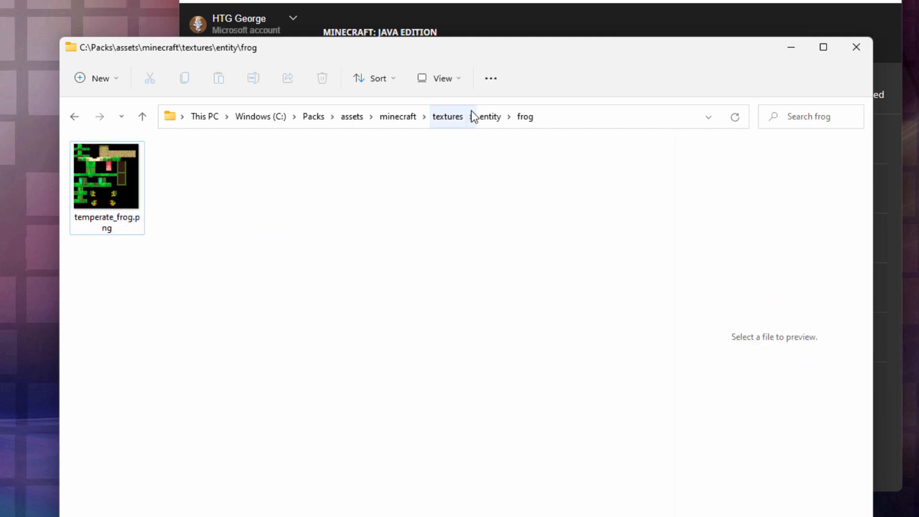
Copy pack.png from the root of 1.19.2.zip into the C:\Packs folder
click(316, 120)
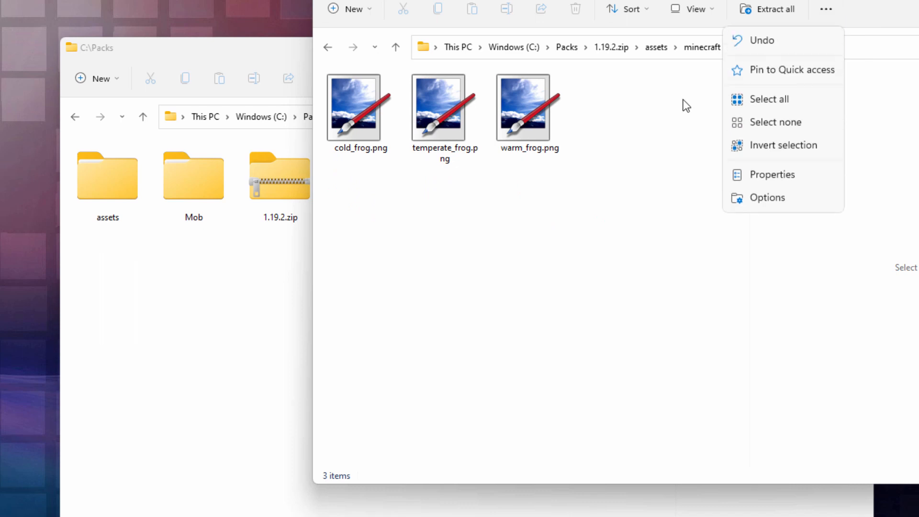
click(897, 19)
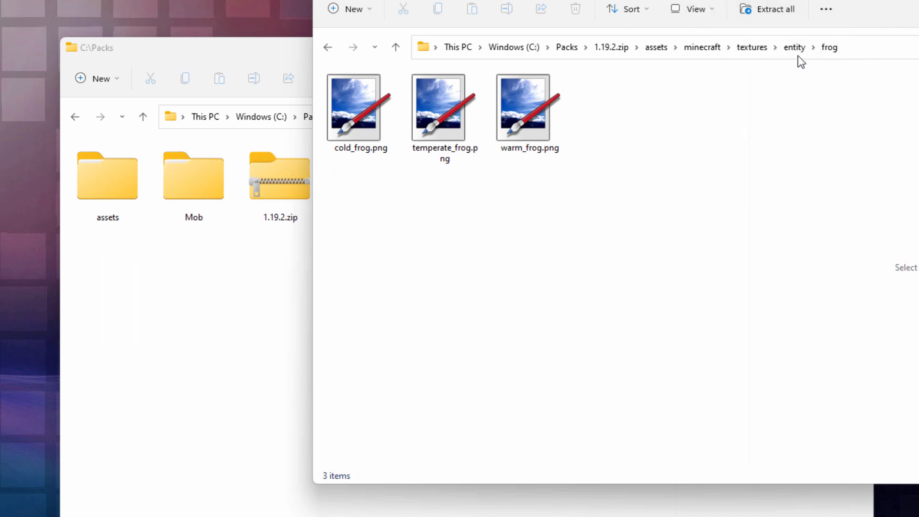
click(613, 48)
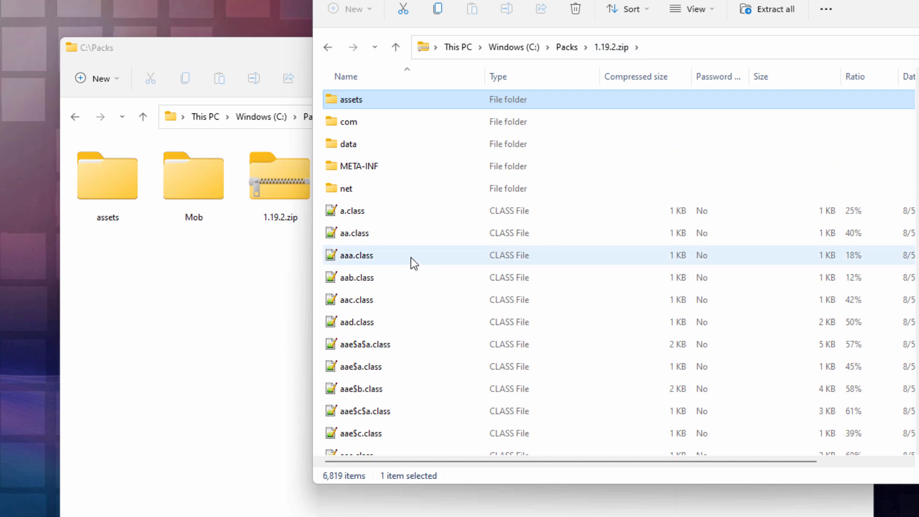
drag(918, 87, 918, 373)
right_drag(345, 355, 235, 345)
click(246, 347)
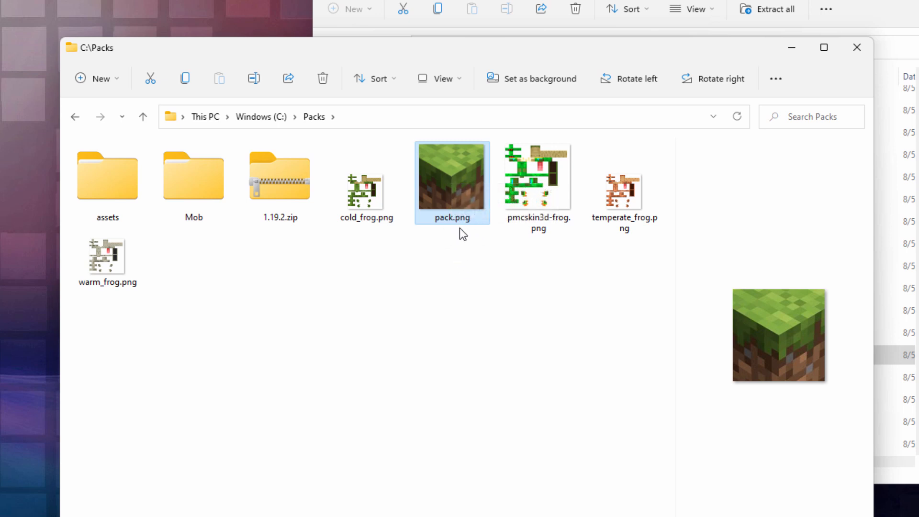
click(450, 270)
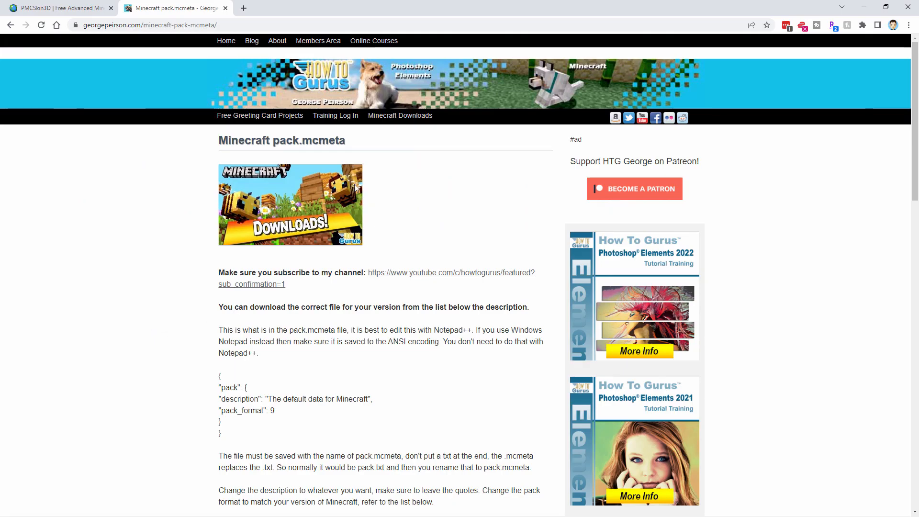
In Chrome, review the sample code on the Minecraft pack.mcmeta page and download pack-format-9.zip into C:\Packs
click(238, 25)
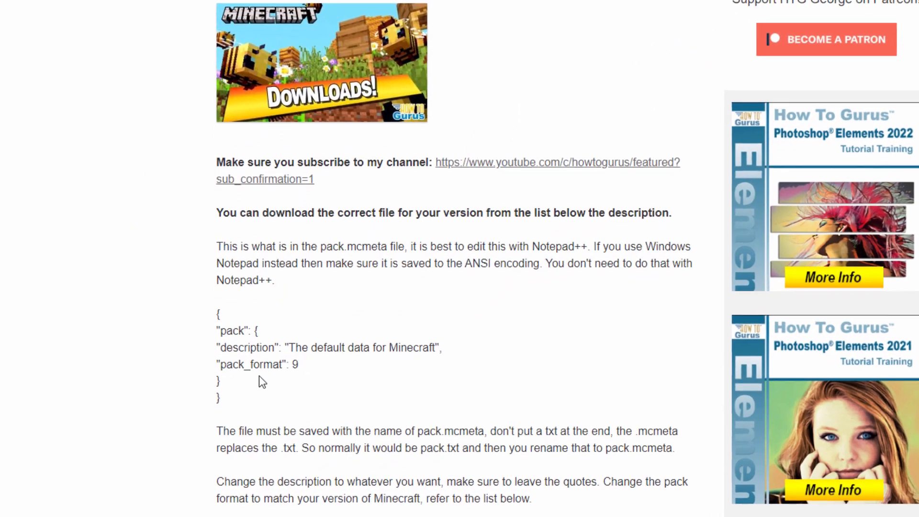
drag(214, 362, 205, 320)
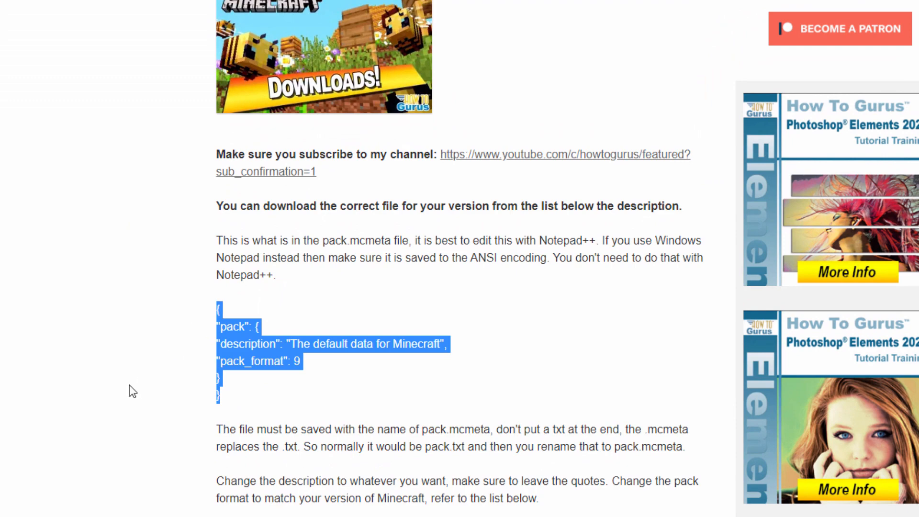
click(182, 345)
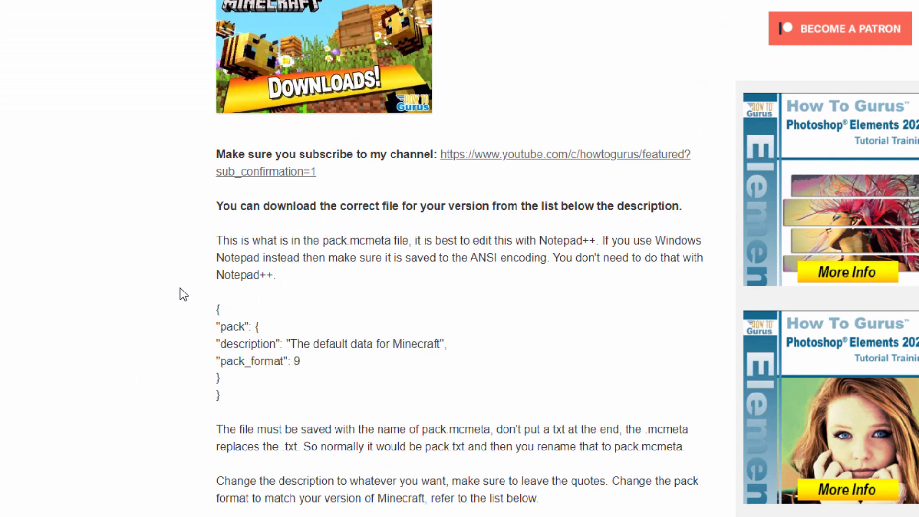
scroll(174, 244, down, 6)
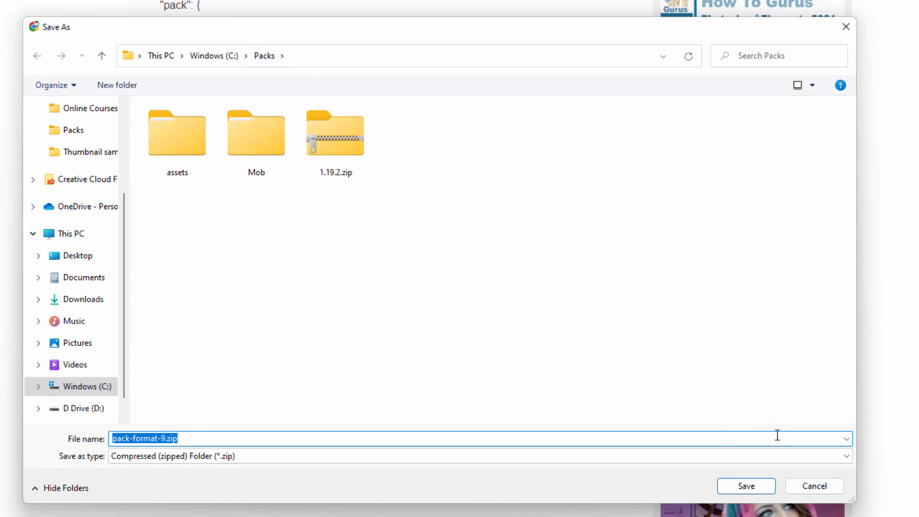
click(744, 486)
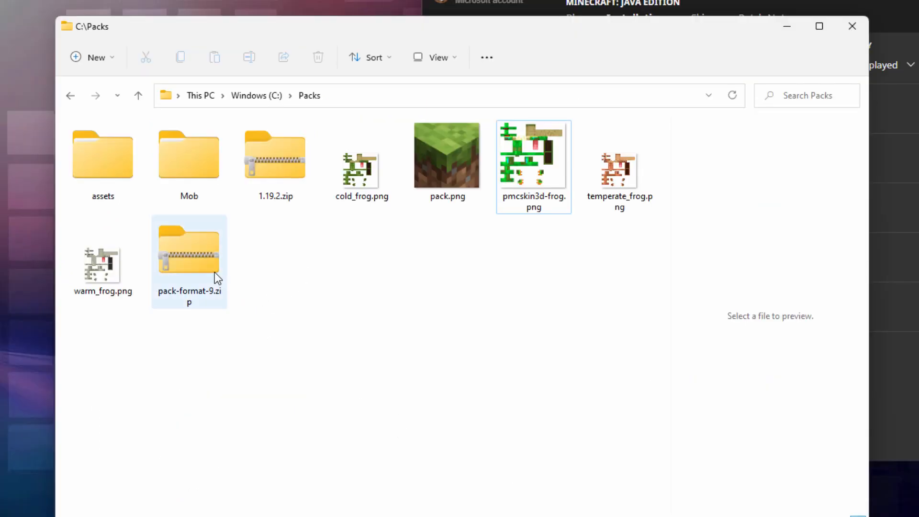
Copy pack.mcmeta from pack-format-9.zip into the C:\Packs folder, using a separate window for the archive
right_click(185, 255)
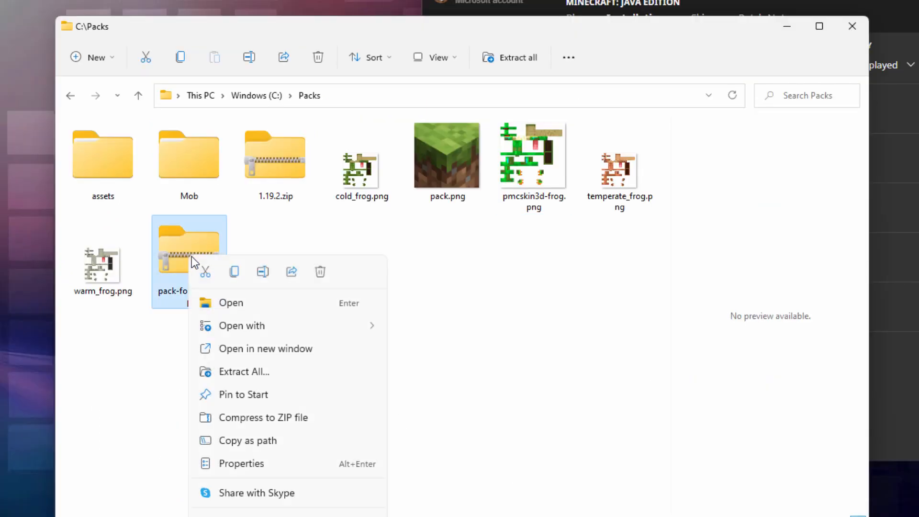
click(299, 350)
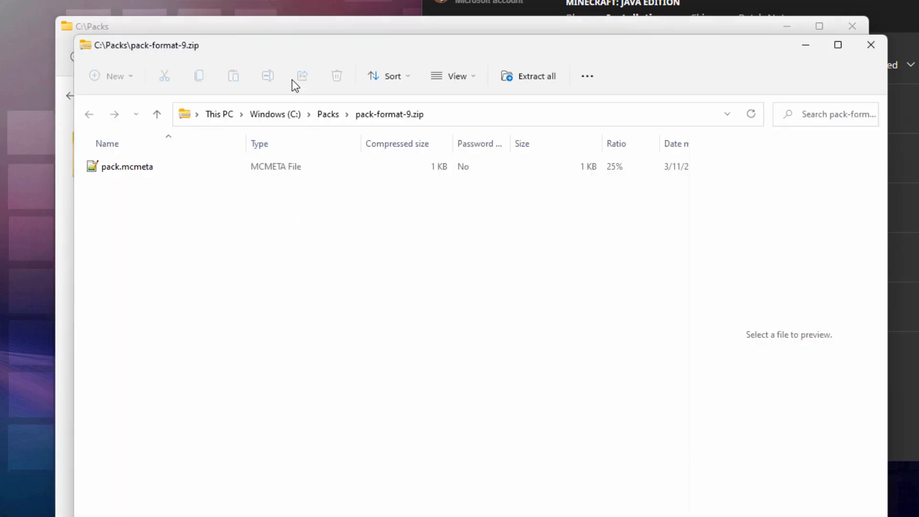
drag(320, 51, 805, 65)
click(656, 185)
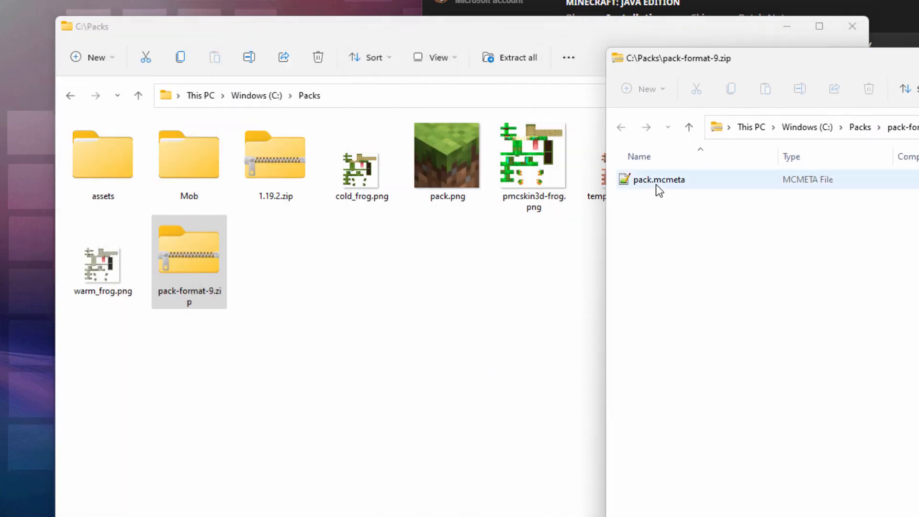
right_drag(642, 186, 399, 320)
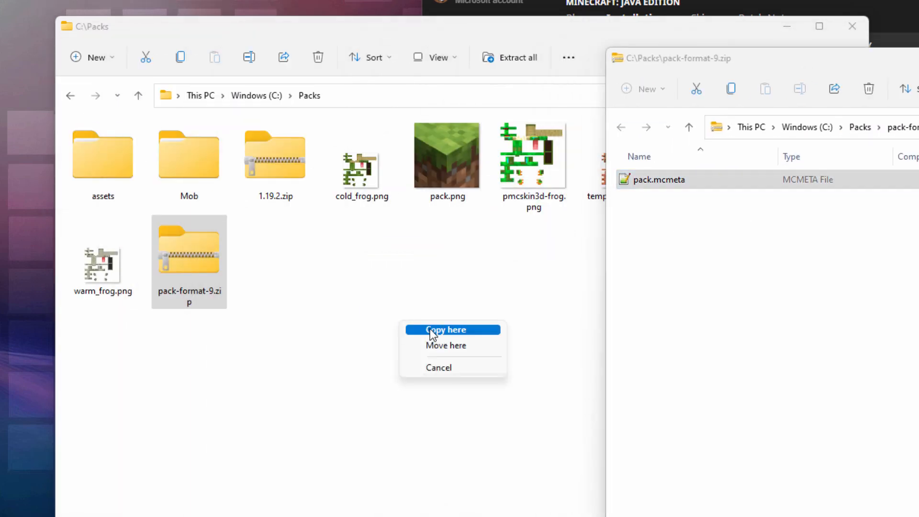
click(430, 329)
click(457, 294)
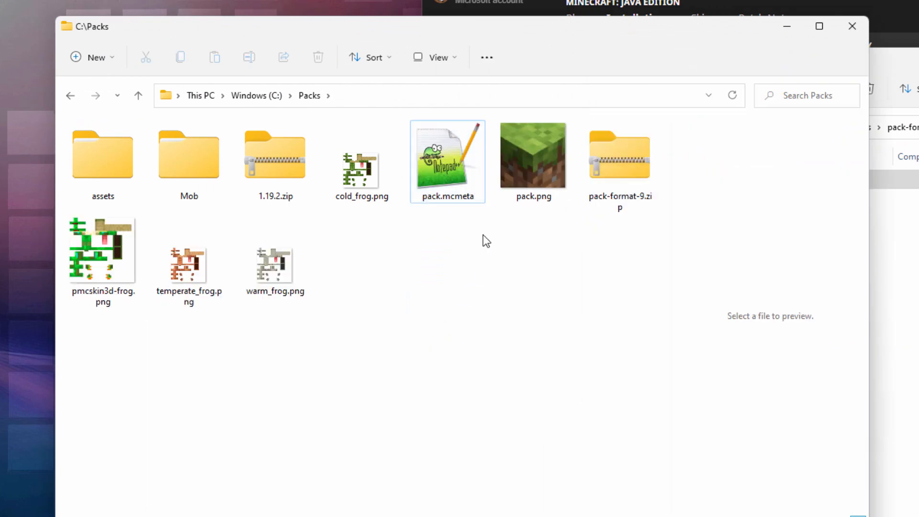
drag(917, 58, 659, 96)
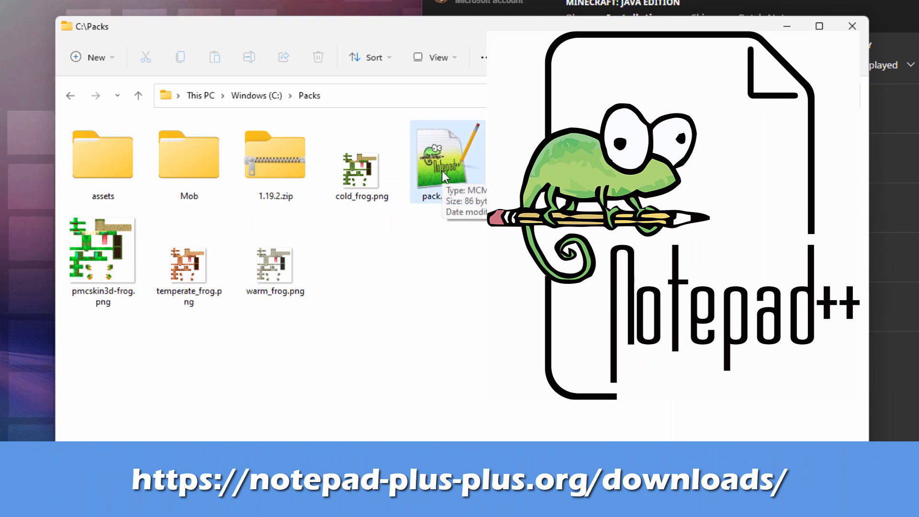
Open pack.mcmeta in Notepad++, change the pack description to "Frogs", save the file and close the editor
double_click(442, 171)
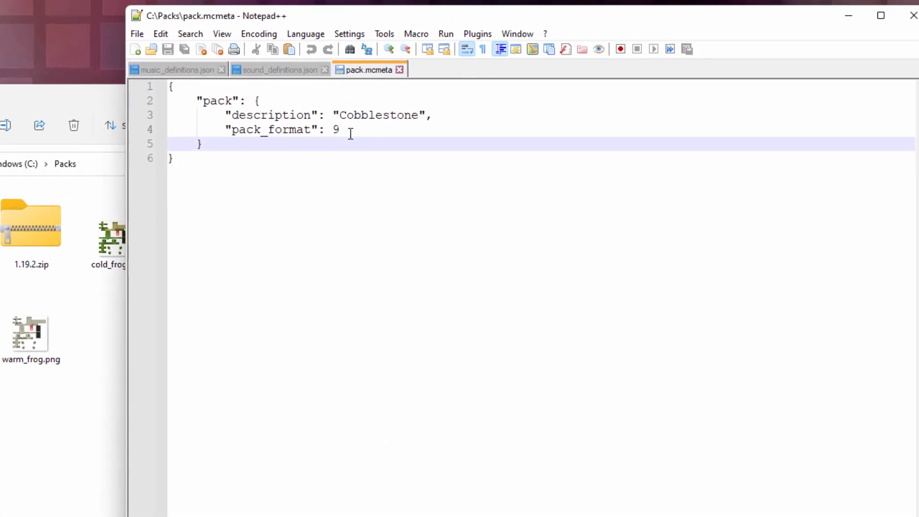
drag(558, 72, 464, 73)
click(562, 72)
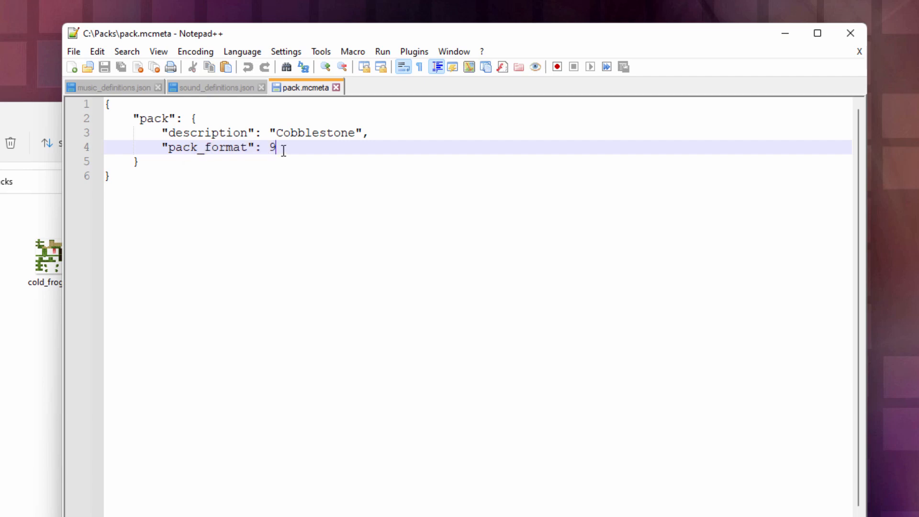
drag(354, 134, 279, 134)
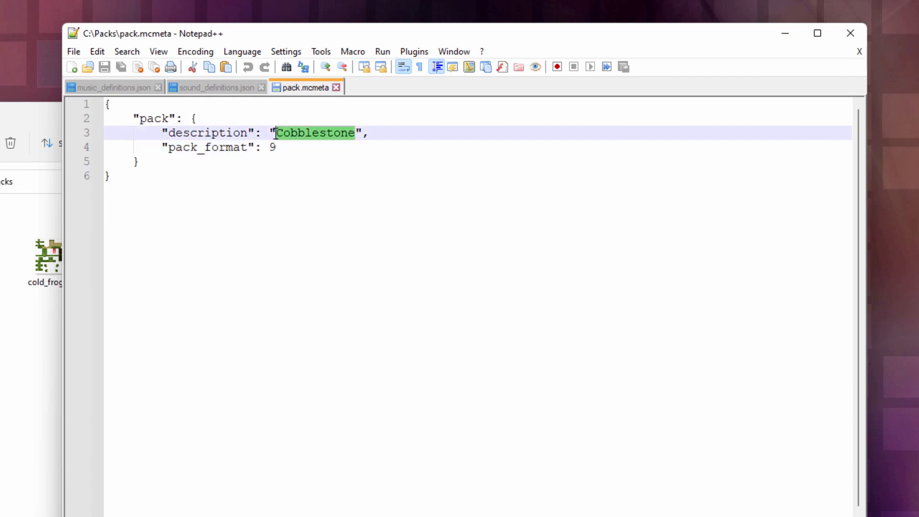
text(Frog)
click(350, 223)
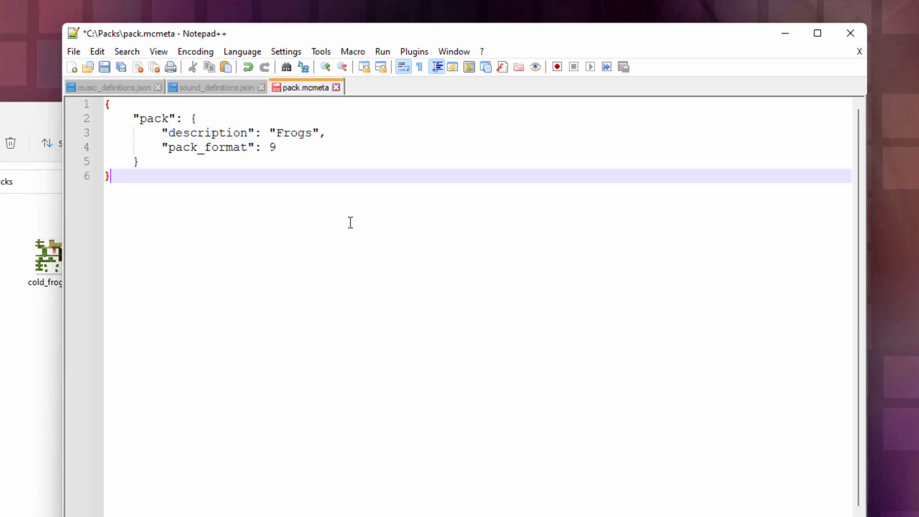
click(104, 67)
click(859, 33)
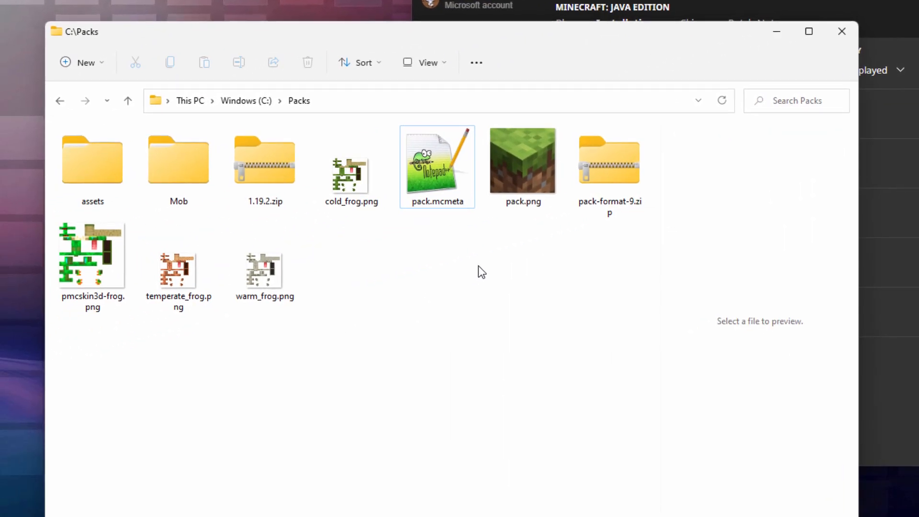
Compress the assets folder, pack.mcmeta and pack.png together into a ZIP file named frogs.zip
click(101, 165)
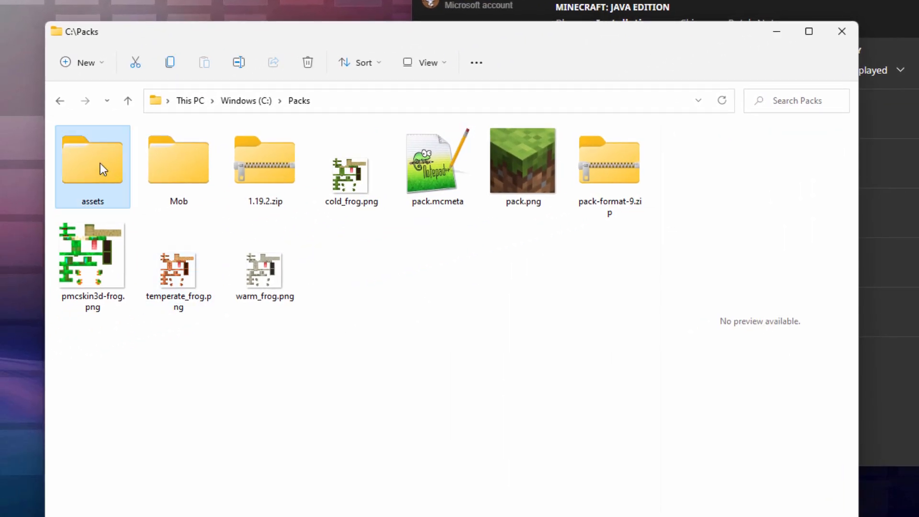
ctrl+click(420, 179)
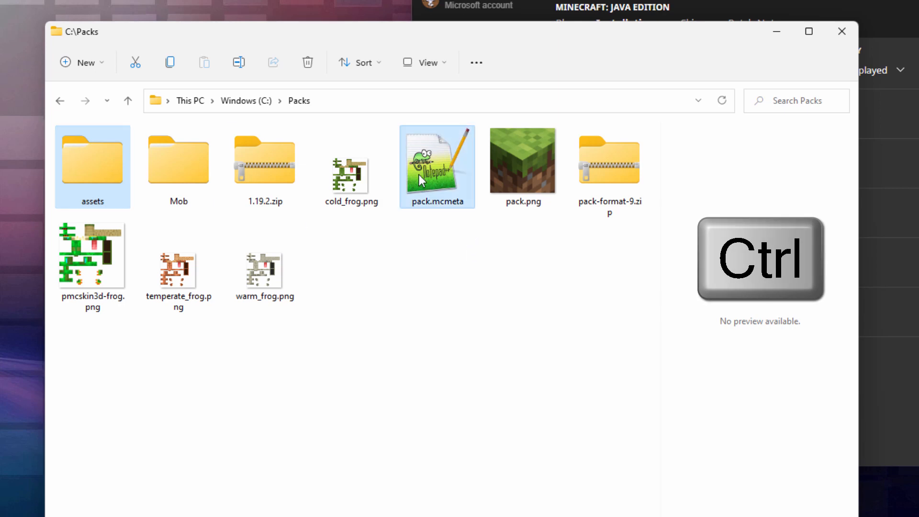
ctrl+click(529, 174)
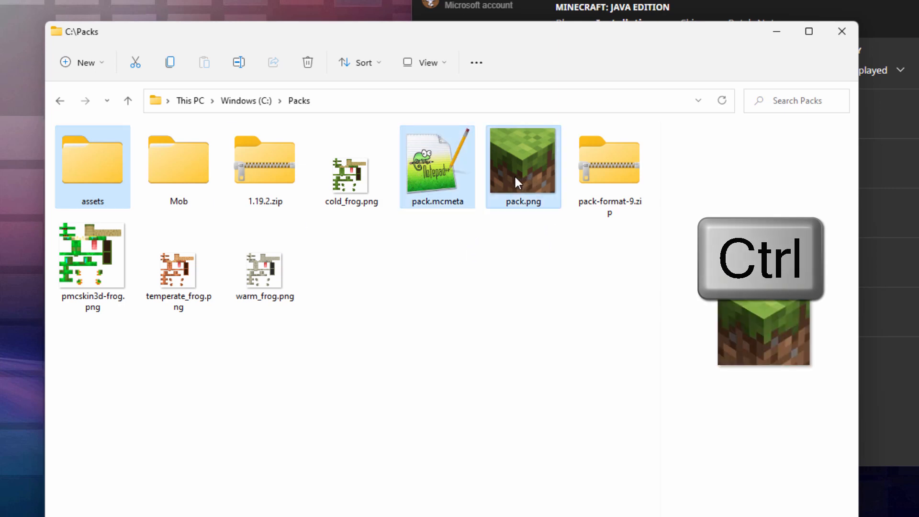
right_click(514, 174)
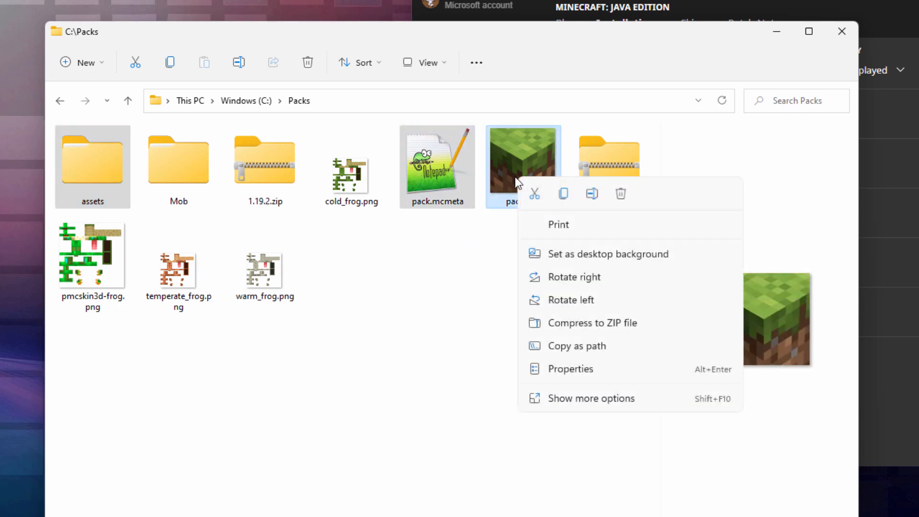
click(601, 321)
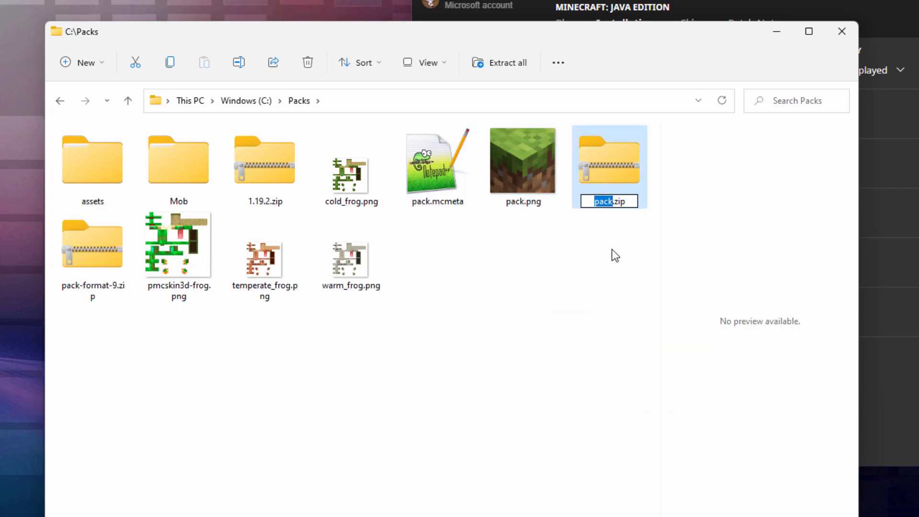
text(frogs)
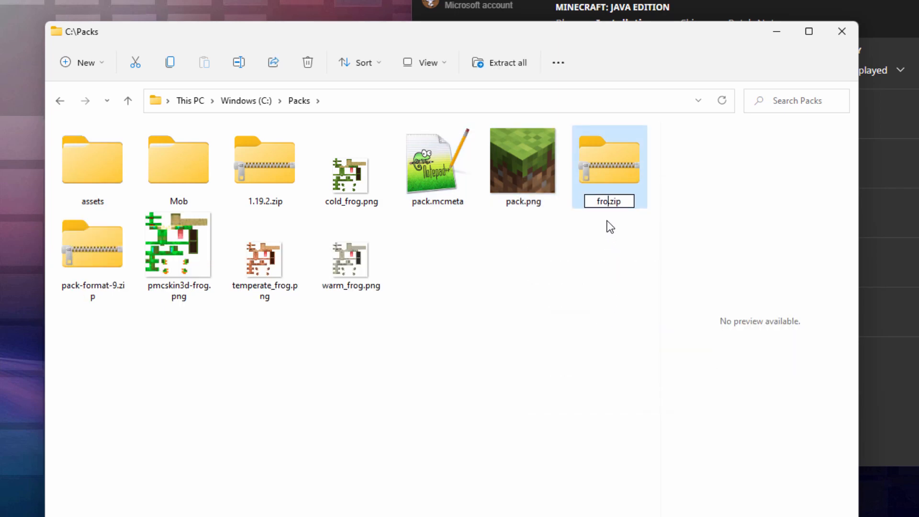
key(Return)
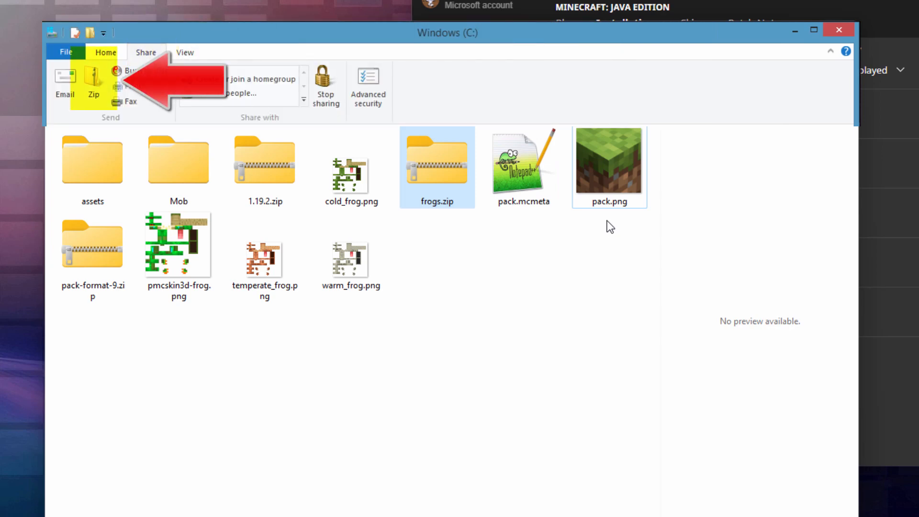
click(592, 258)
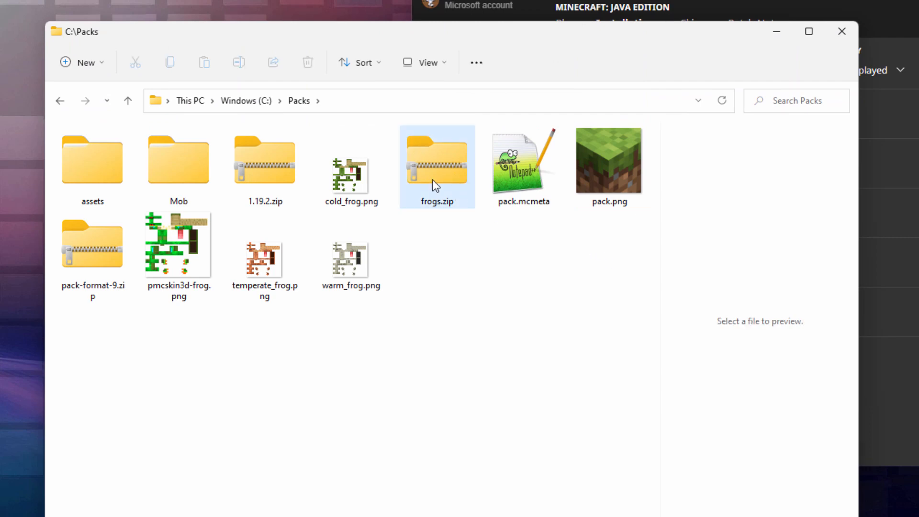
Switch to Minecraft Launcher, open the Latest release installation's game folder and enter its resourcepacks folder
click(900, 268)
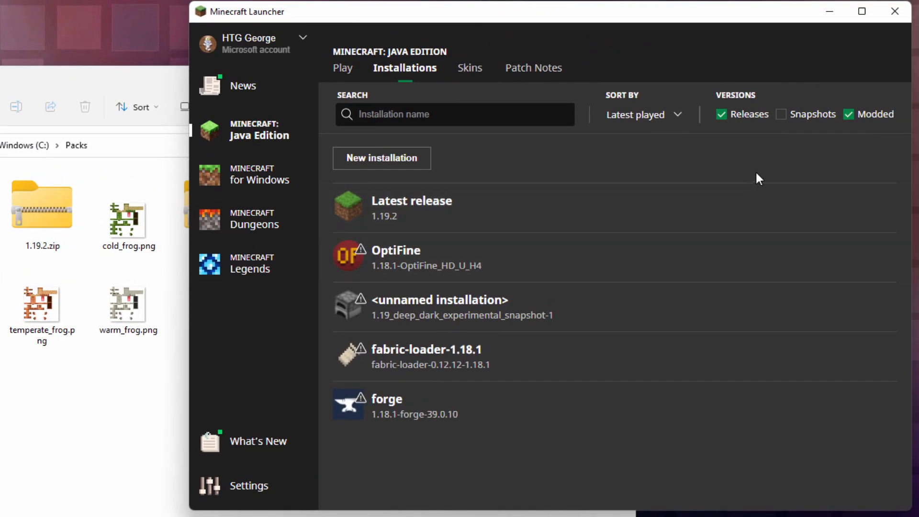
click(854, 212)
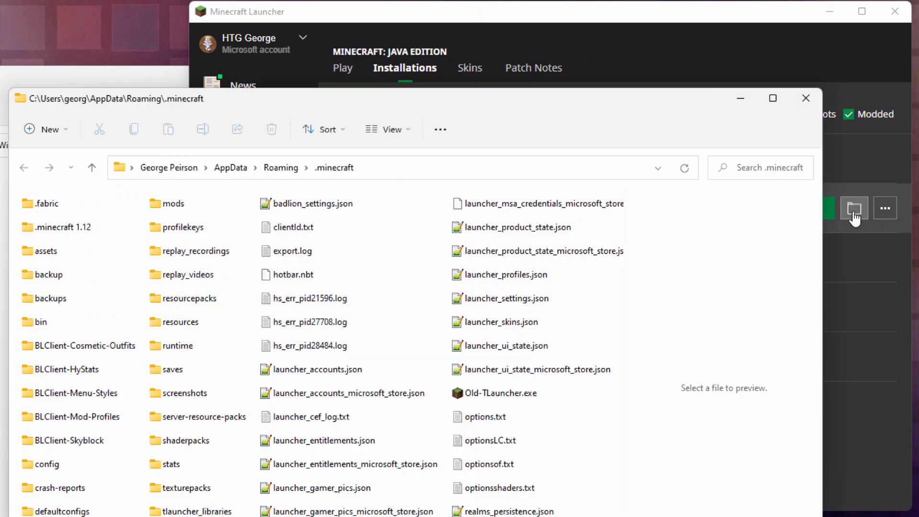
drag(243, 105, 277, 15)
double_click(191, 210)
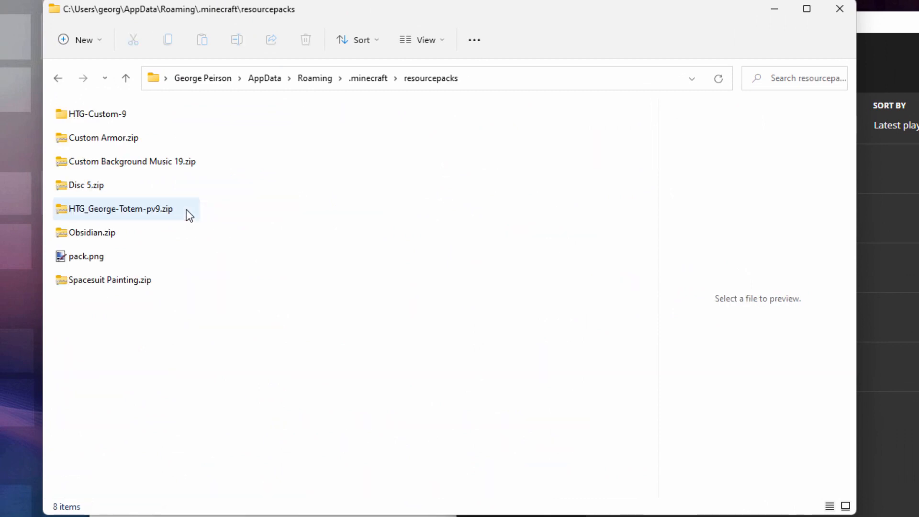
Move frogs.zip from C:\Packs into the .minecraft\resourcepacks folder and close both folder windows
click(407, 516)
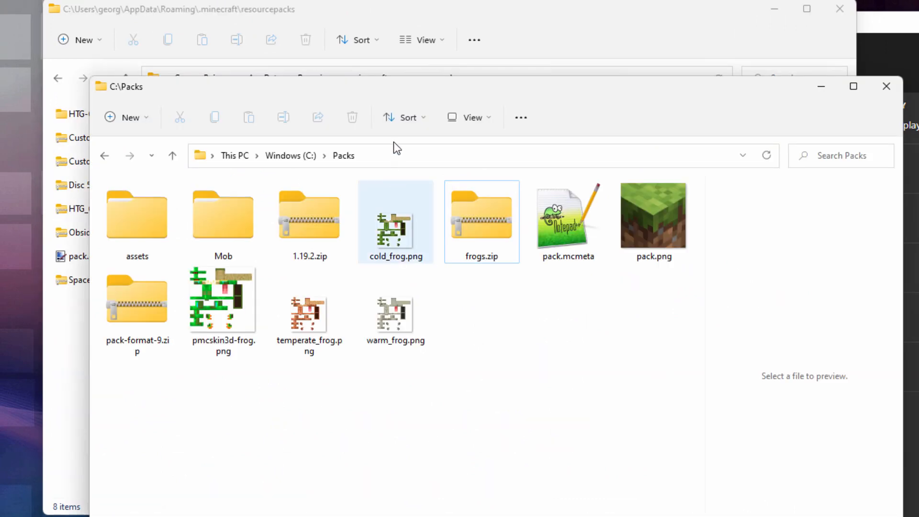
drag(372, 88, 676, 82)
drag(779, 216, 257, 251)
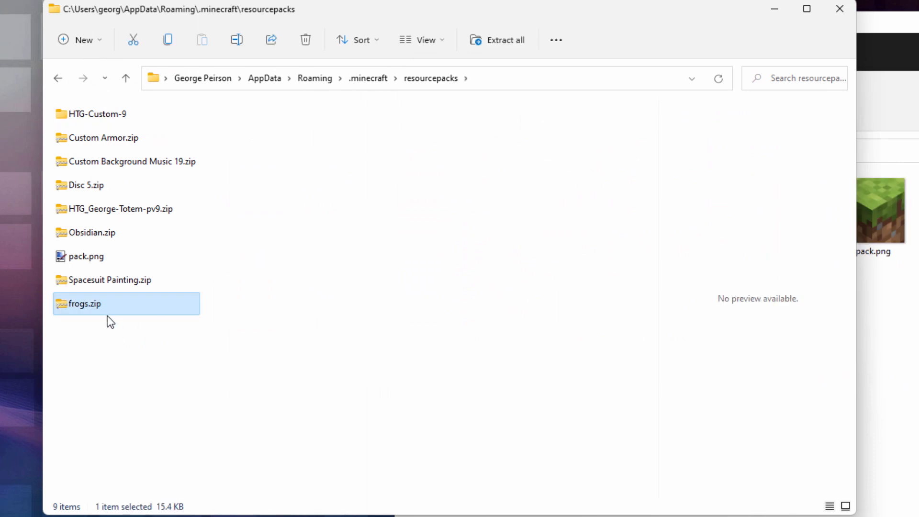
click(841, 12)
drag(898, 84, 628, 64)
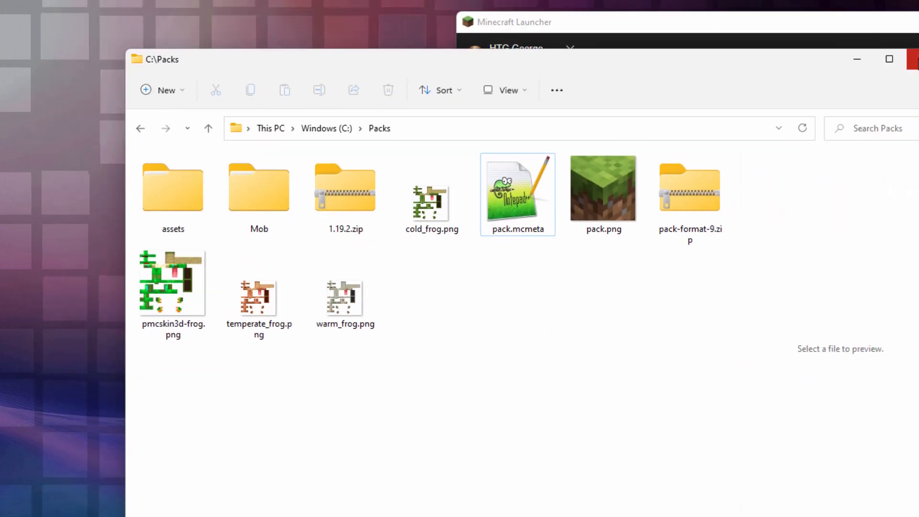
click(915, 60)
Start the Latest release (1.19.2) from Minecraft Launcher and activate the frogs.zip resource pack in the game options
drag(875, 25, 616, 19)
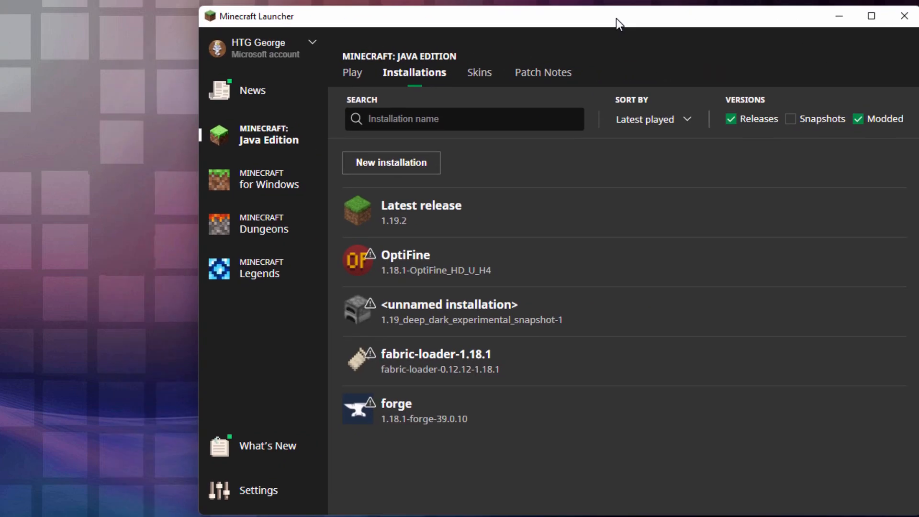
click(814, 216)
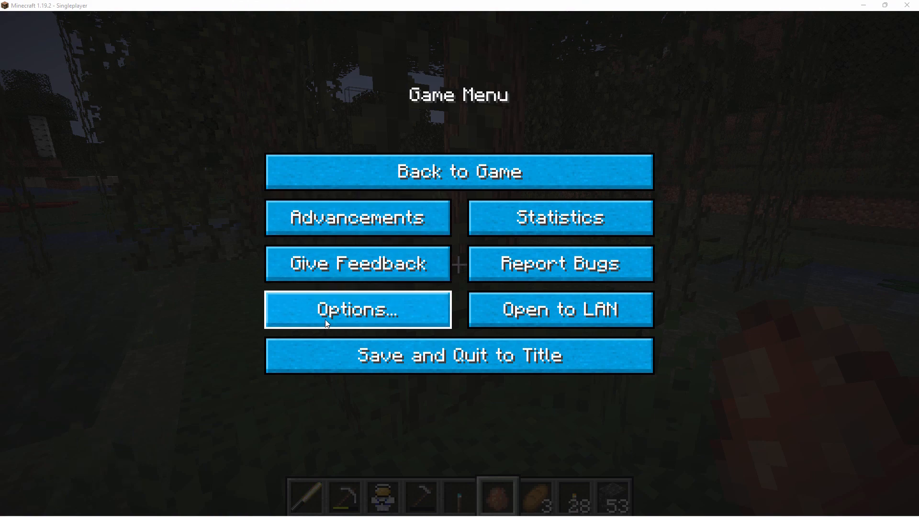
click(360, 311)
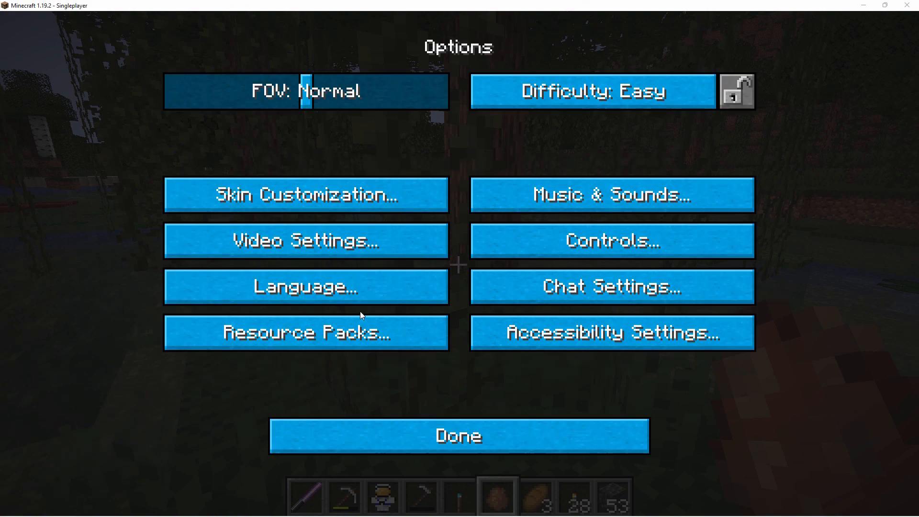
click(322, 335)
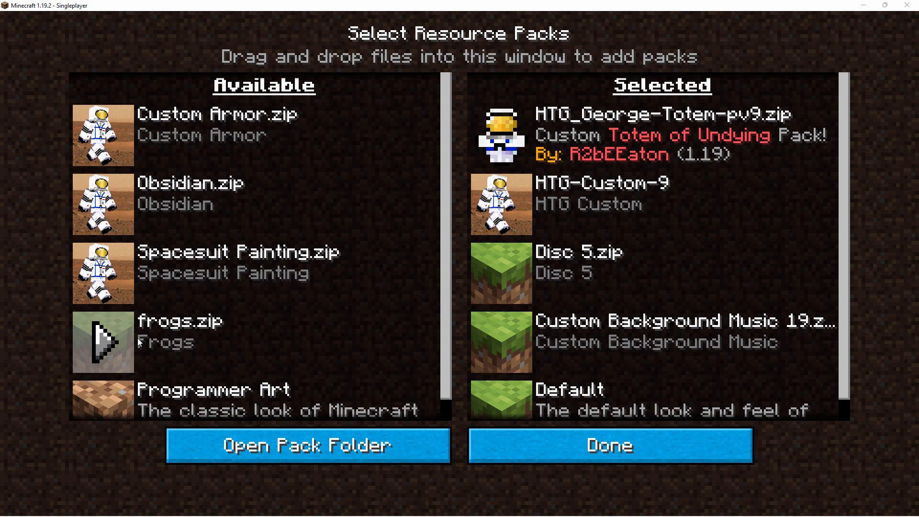
click(102, 344)
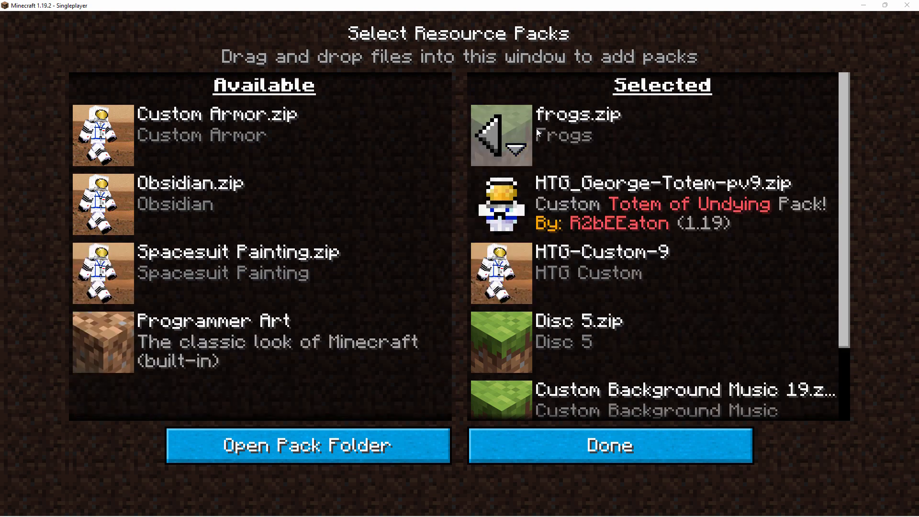
click(642, 438)
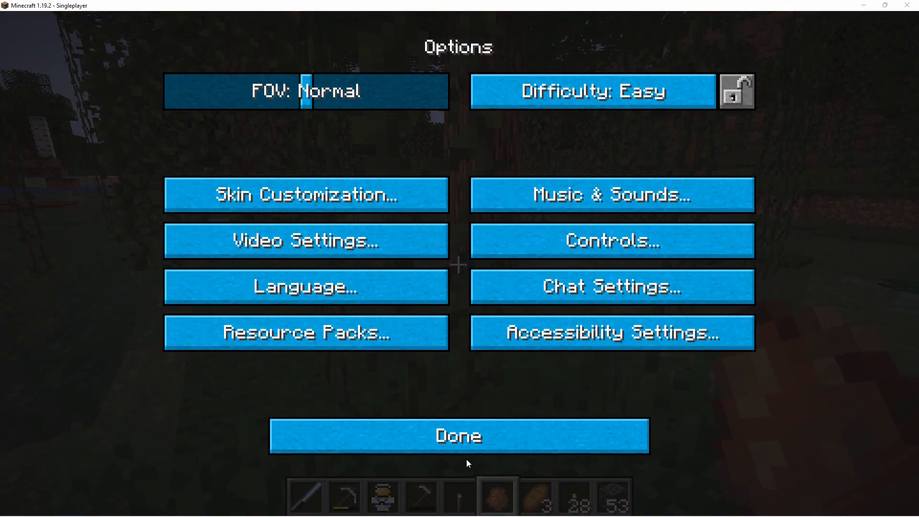
Return to the game world and move forward to examine the new frog texture
click(462, 450)
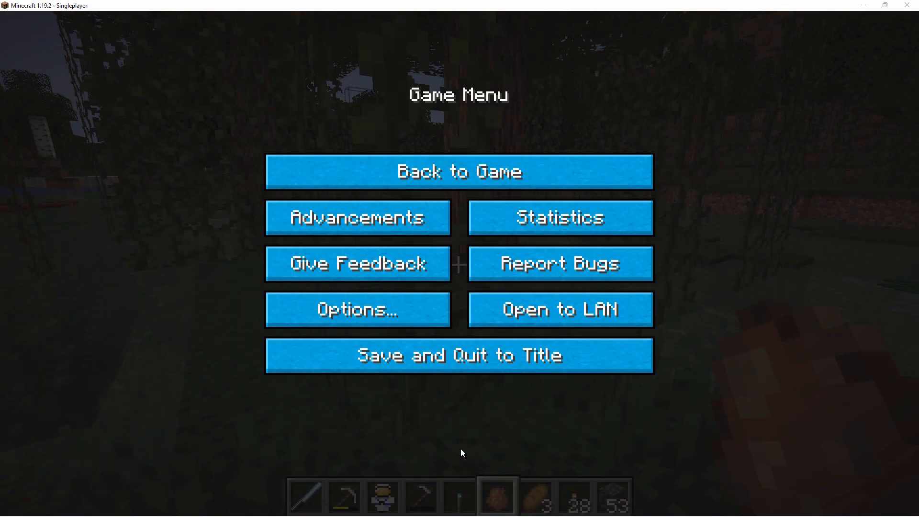
click(459, 172)
key(w)
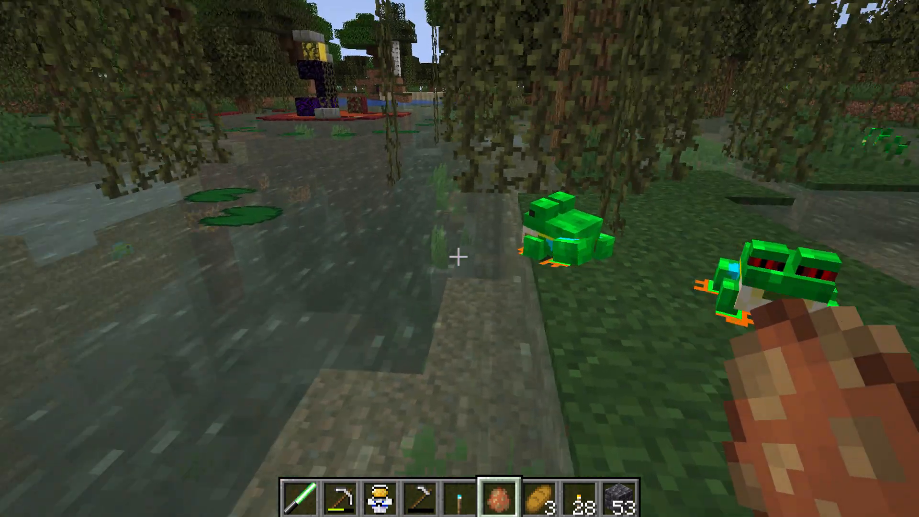